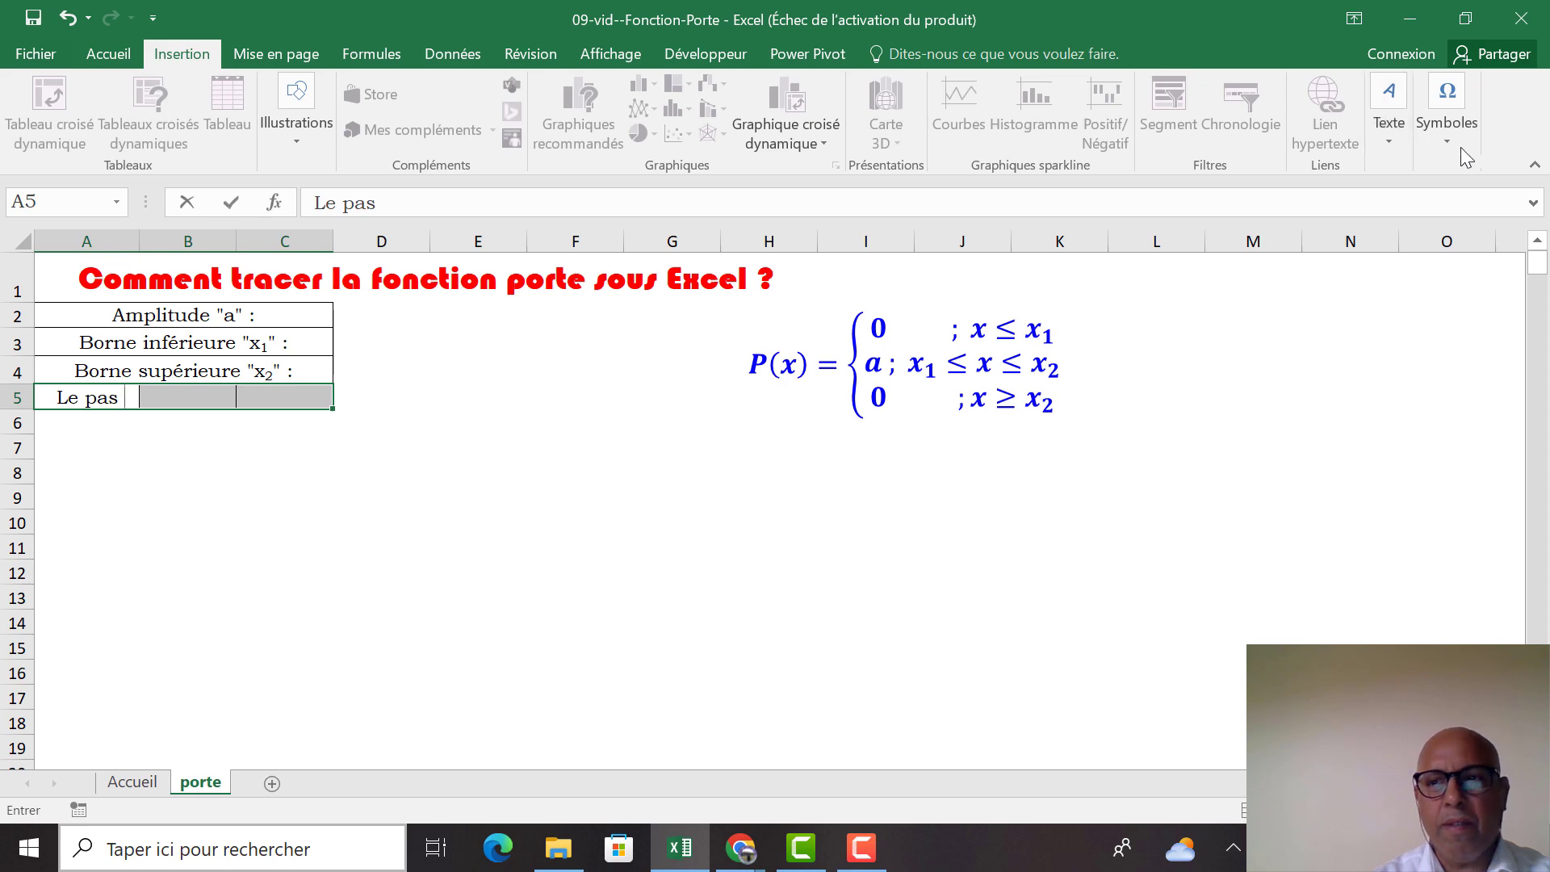
Complete the step-size label in A5 as "Le pas Δt :", inserting the Greek capital delta as a special character
left_click(1447, 121)
left_click(1510, 202)
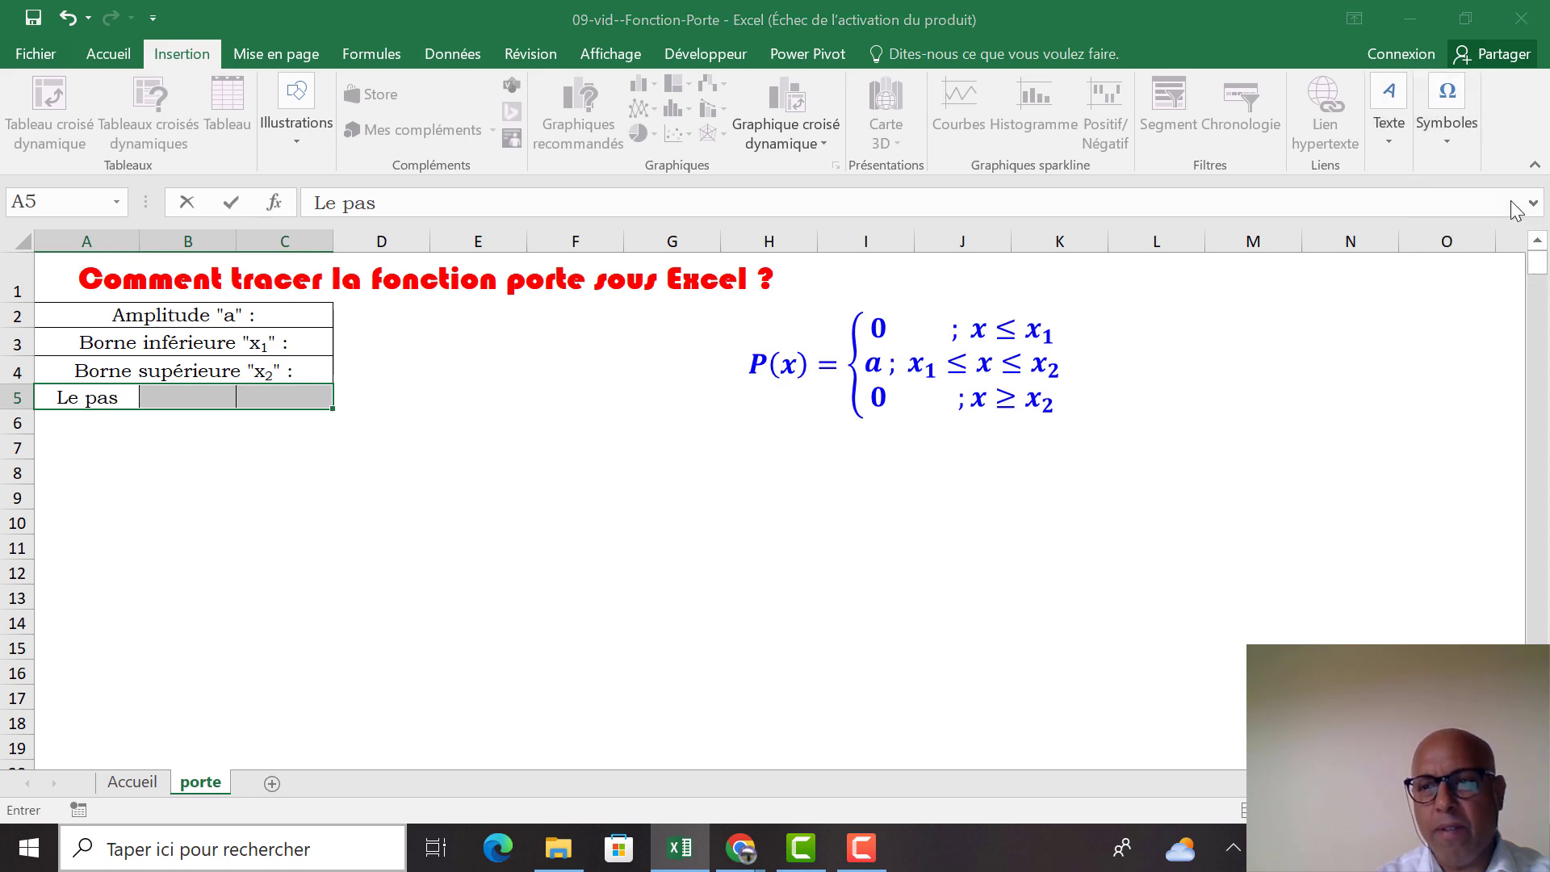
left_click(823, 462)
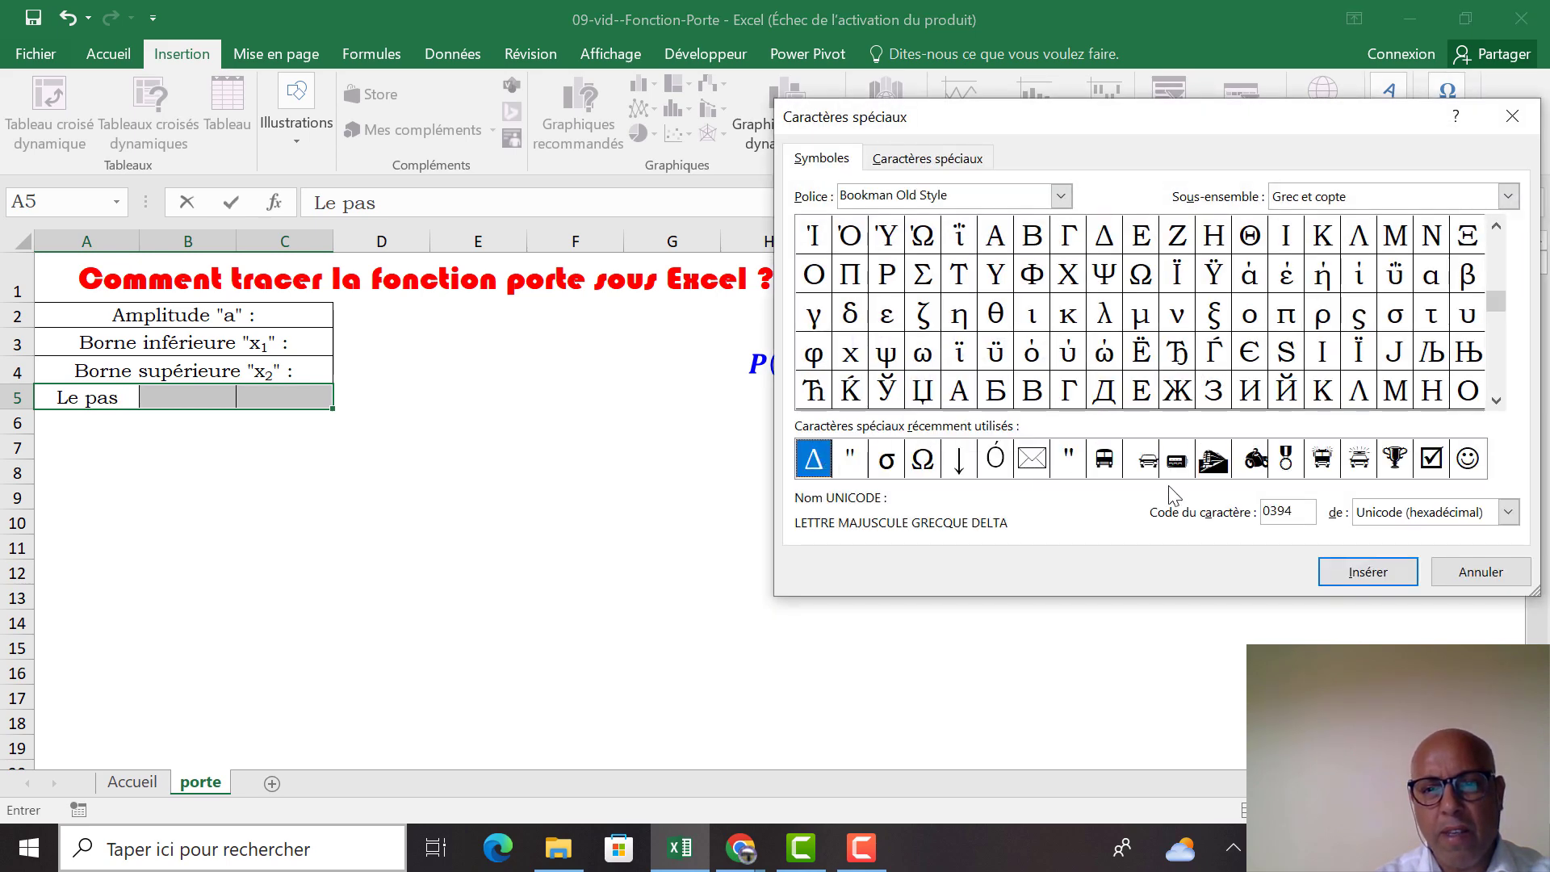
left_click(1334, 566)
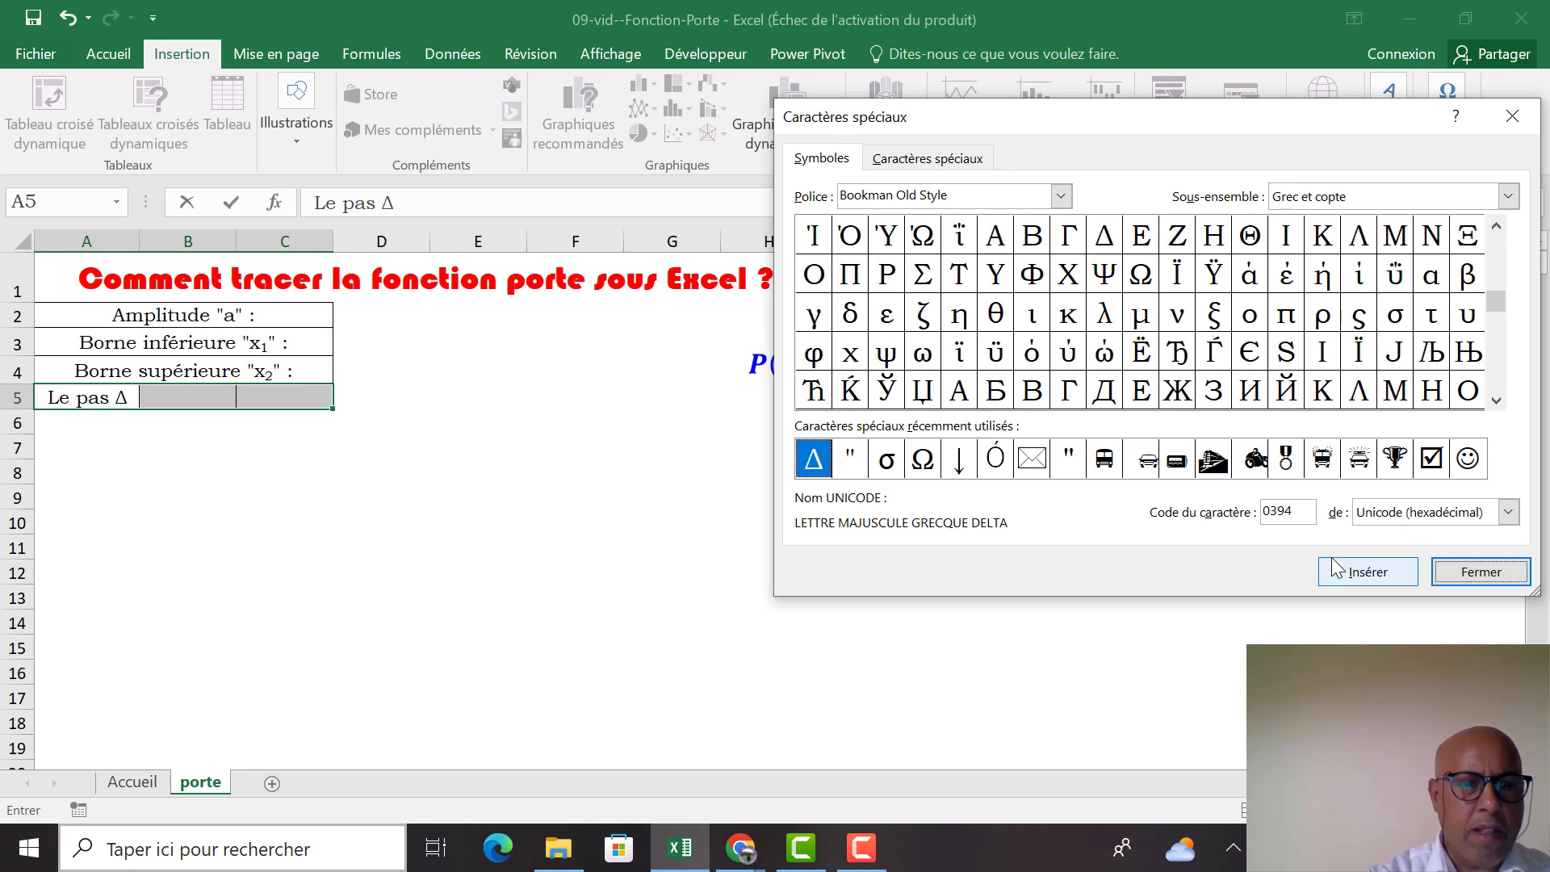
left_click(1481, 572)
type("t :")
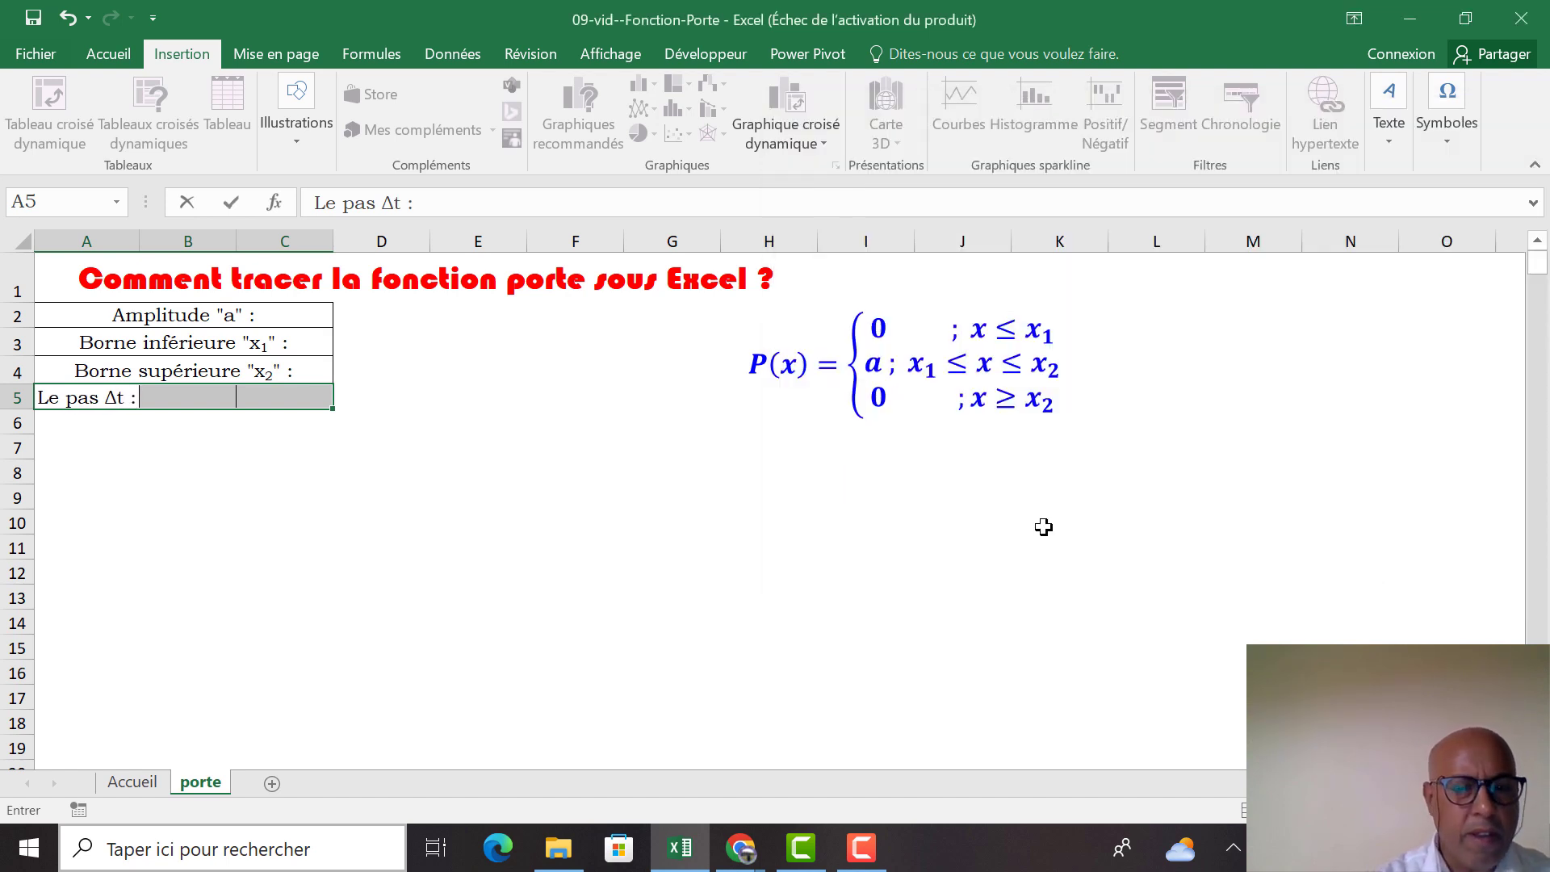
key("Tab")
left_click(626, 541)
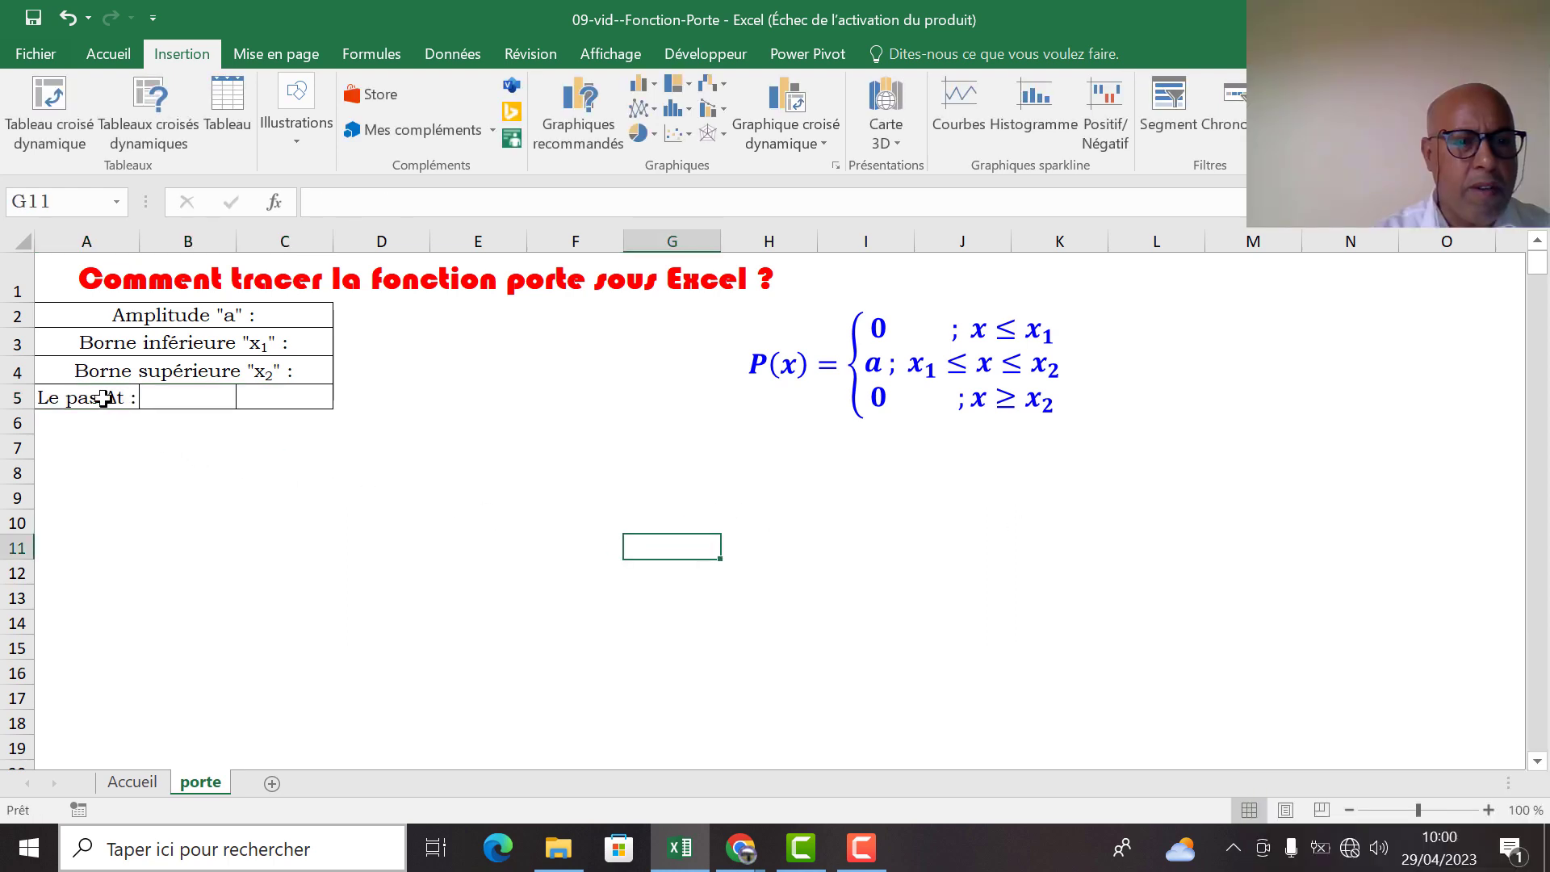
Merge and centre the step-size label across A5:C5
left_click_drag(101, 398, 277, 398)
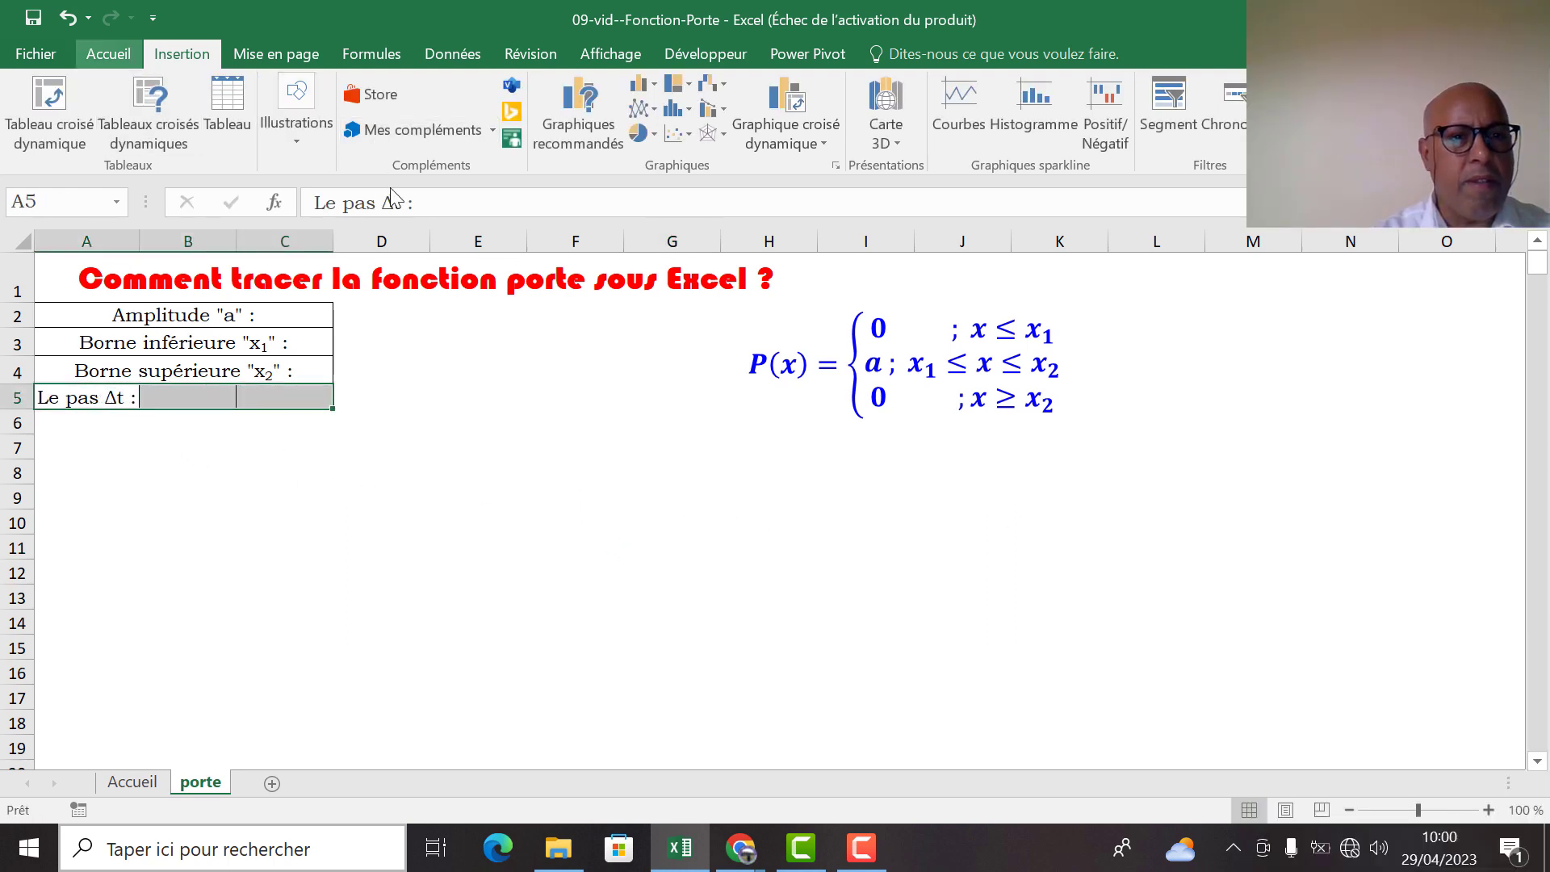
left_click(109, 54)
left_click(535, 130)
left_click(473, 496)
Left-align the four parameter labels in rows 2 to 5 and make them bold
left_click_drag(189, 315, 184, 398)
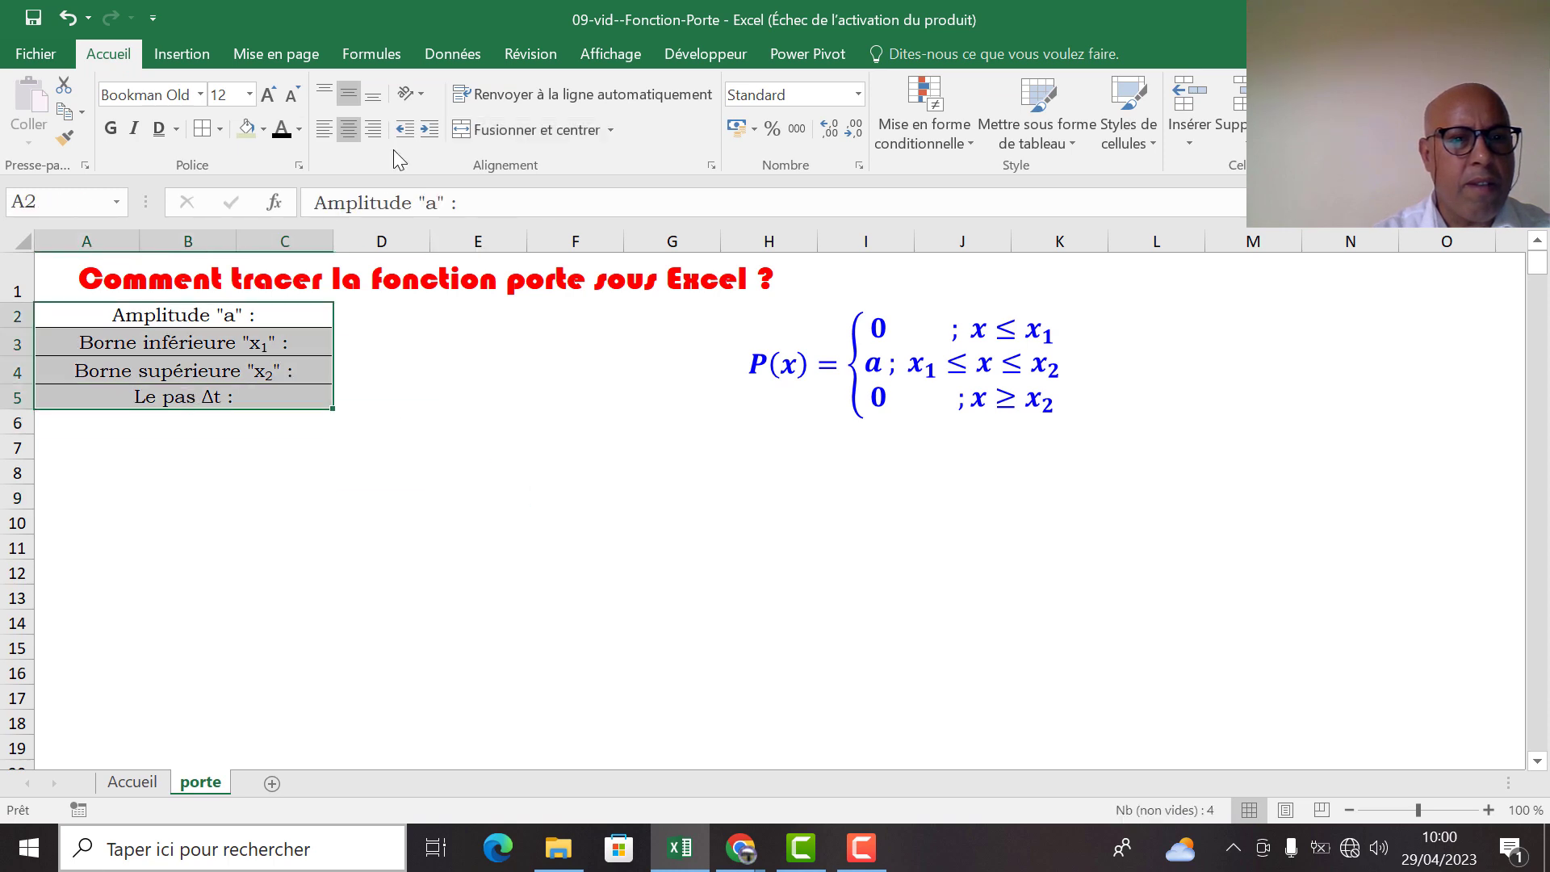
left_click(325, 131)
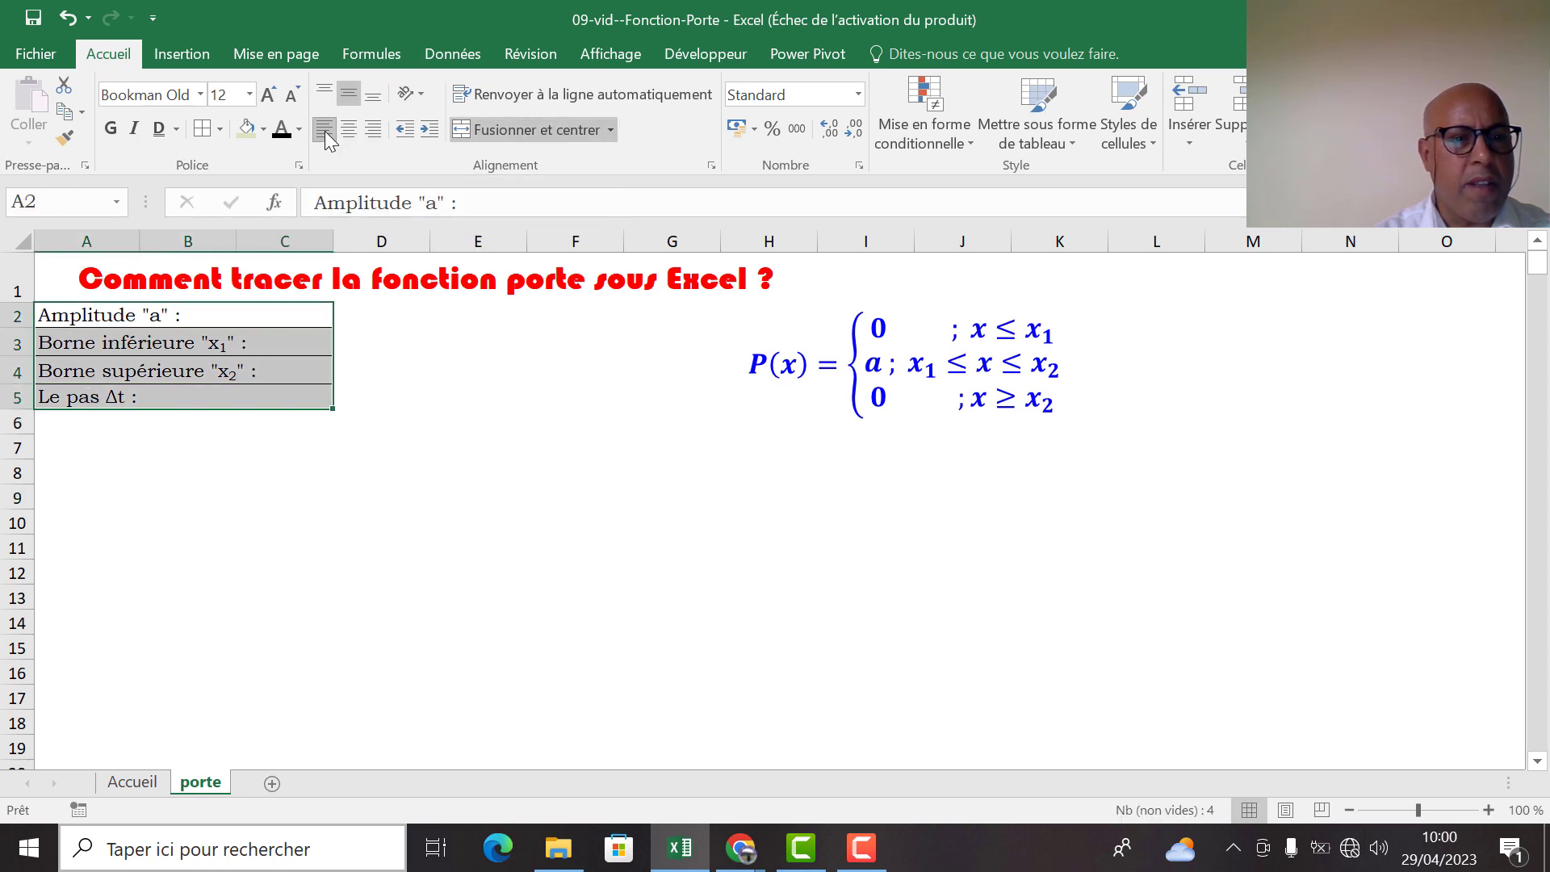
left_click(113, 127)
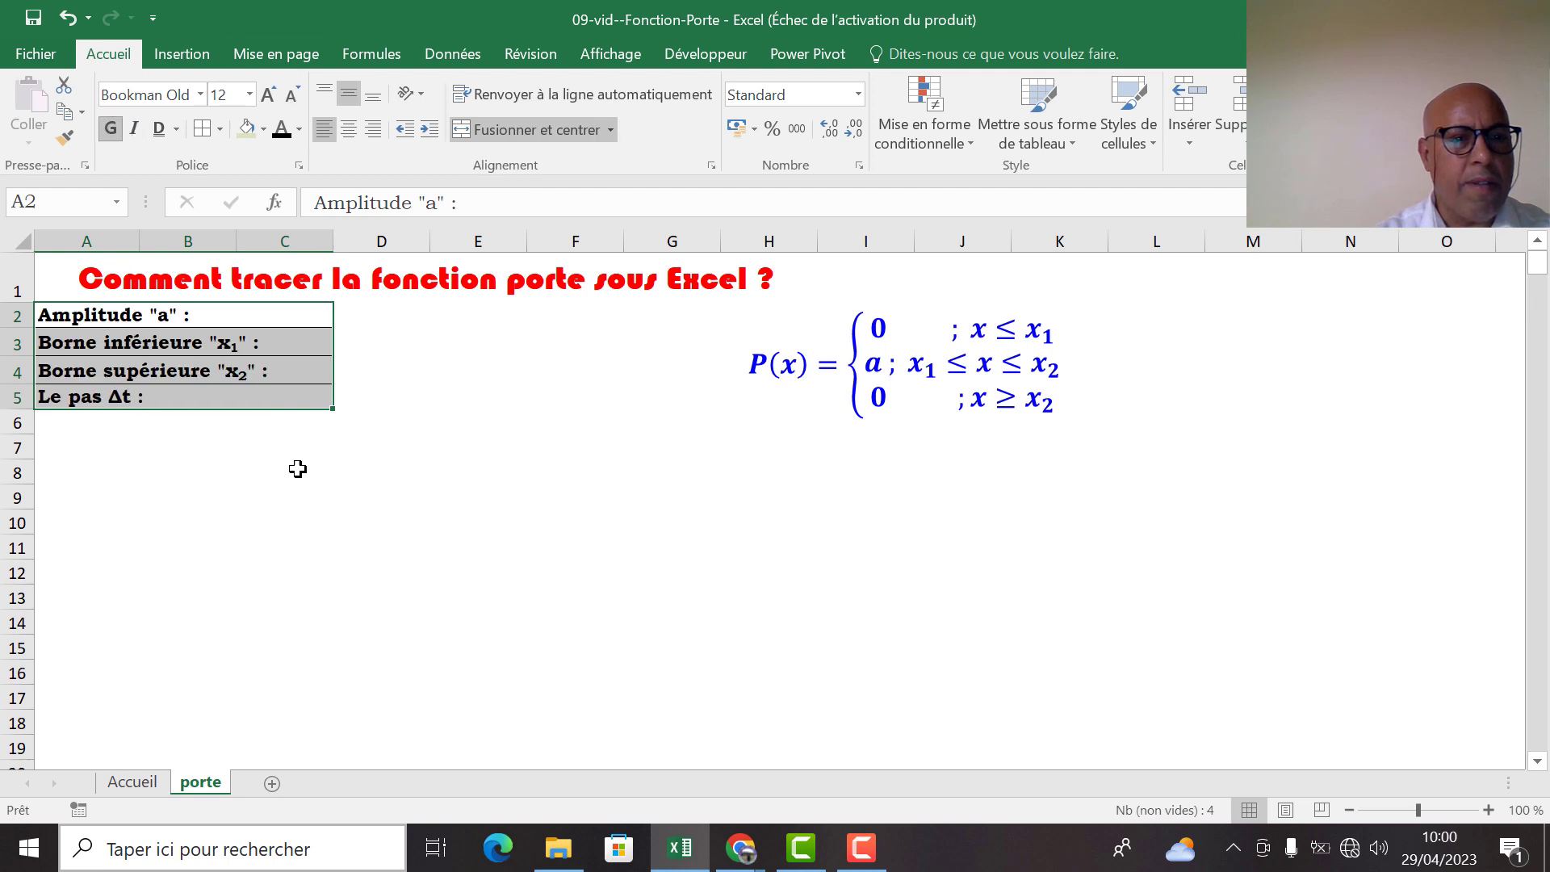
Add borders to the value cells D2:D5 beside the parameter labels
left_click(381, 547)
left_click_drag(351, 313, 356, 394)
left_click(198, 132)
Enter the parameter values: amplitude 2, lower bound -4, upper bound 4 and step 0,05 in D2:D5
left_click(396, 315)
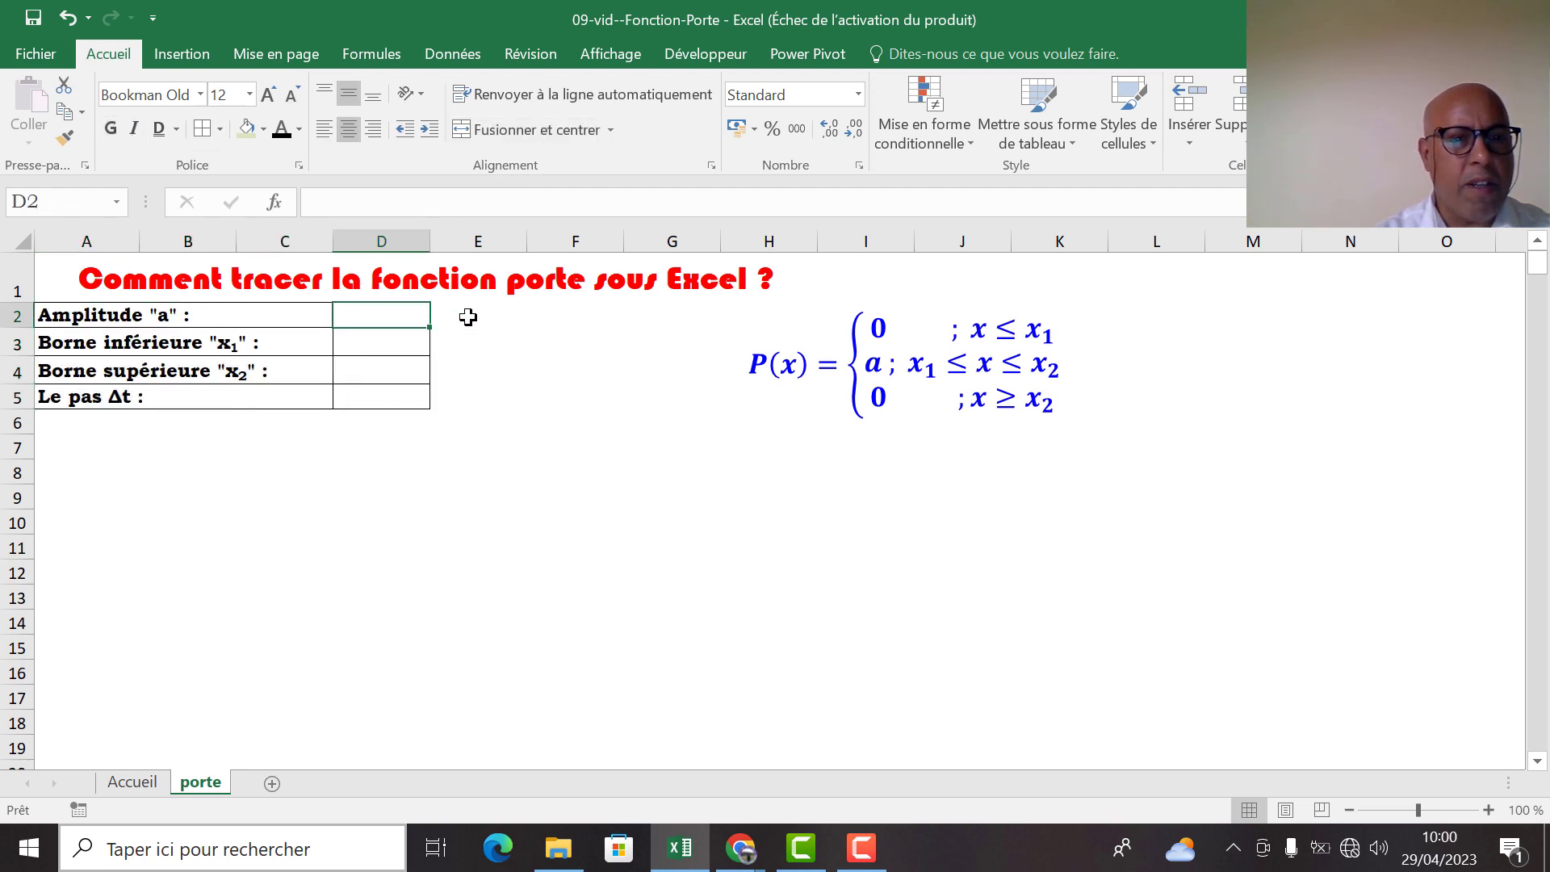
type("2")
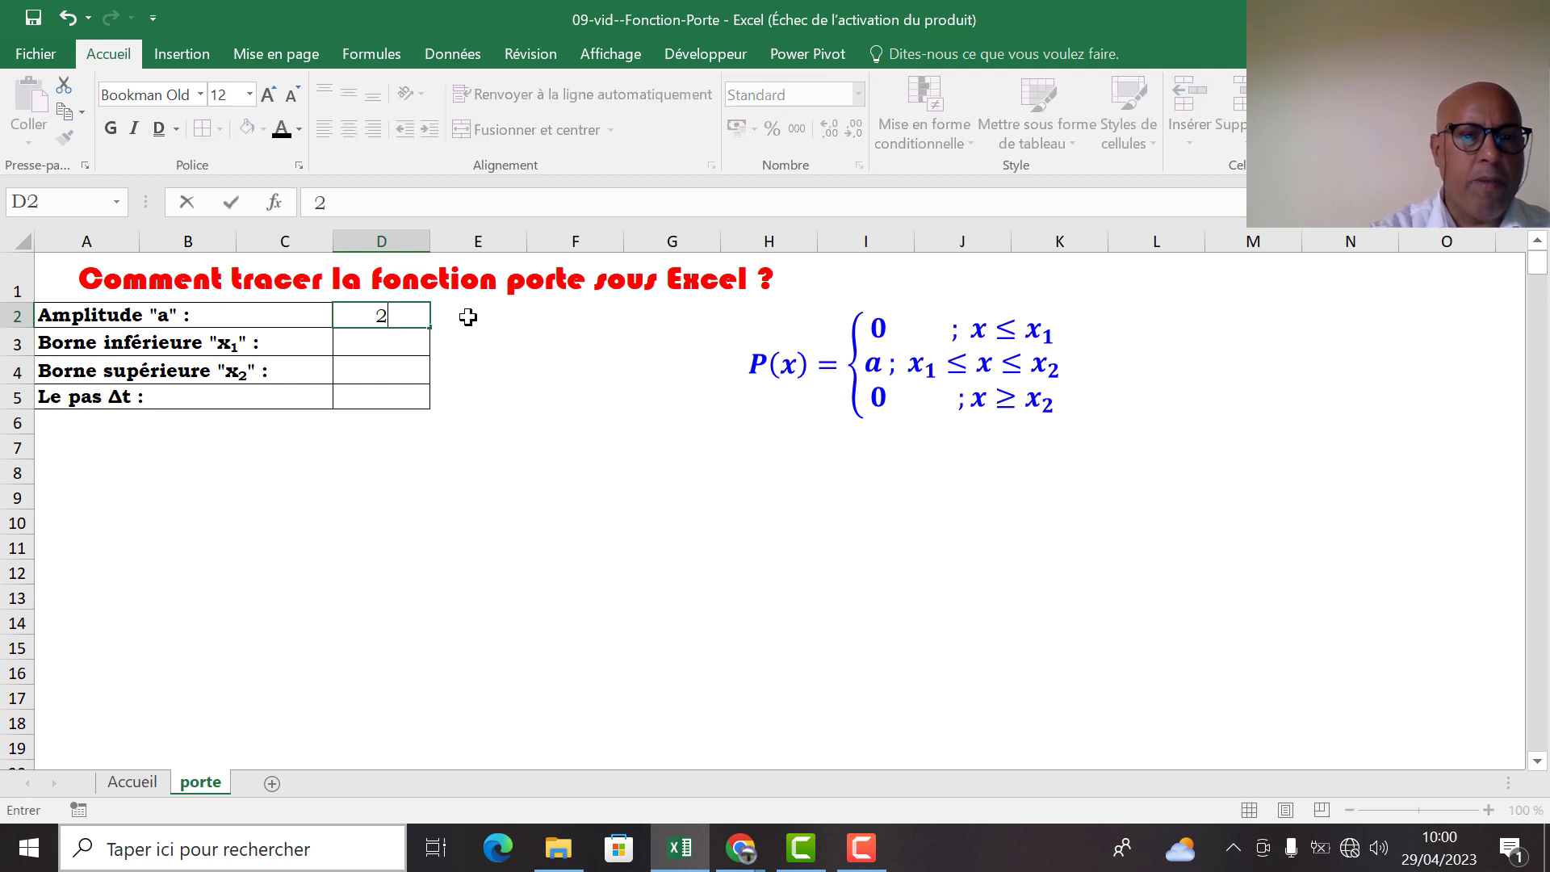
key("Return")
type("-4")
key("Return")
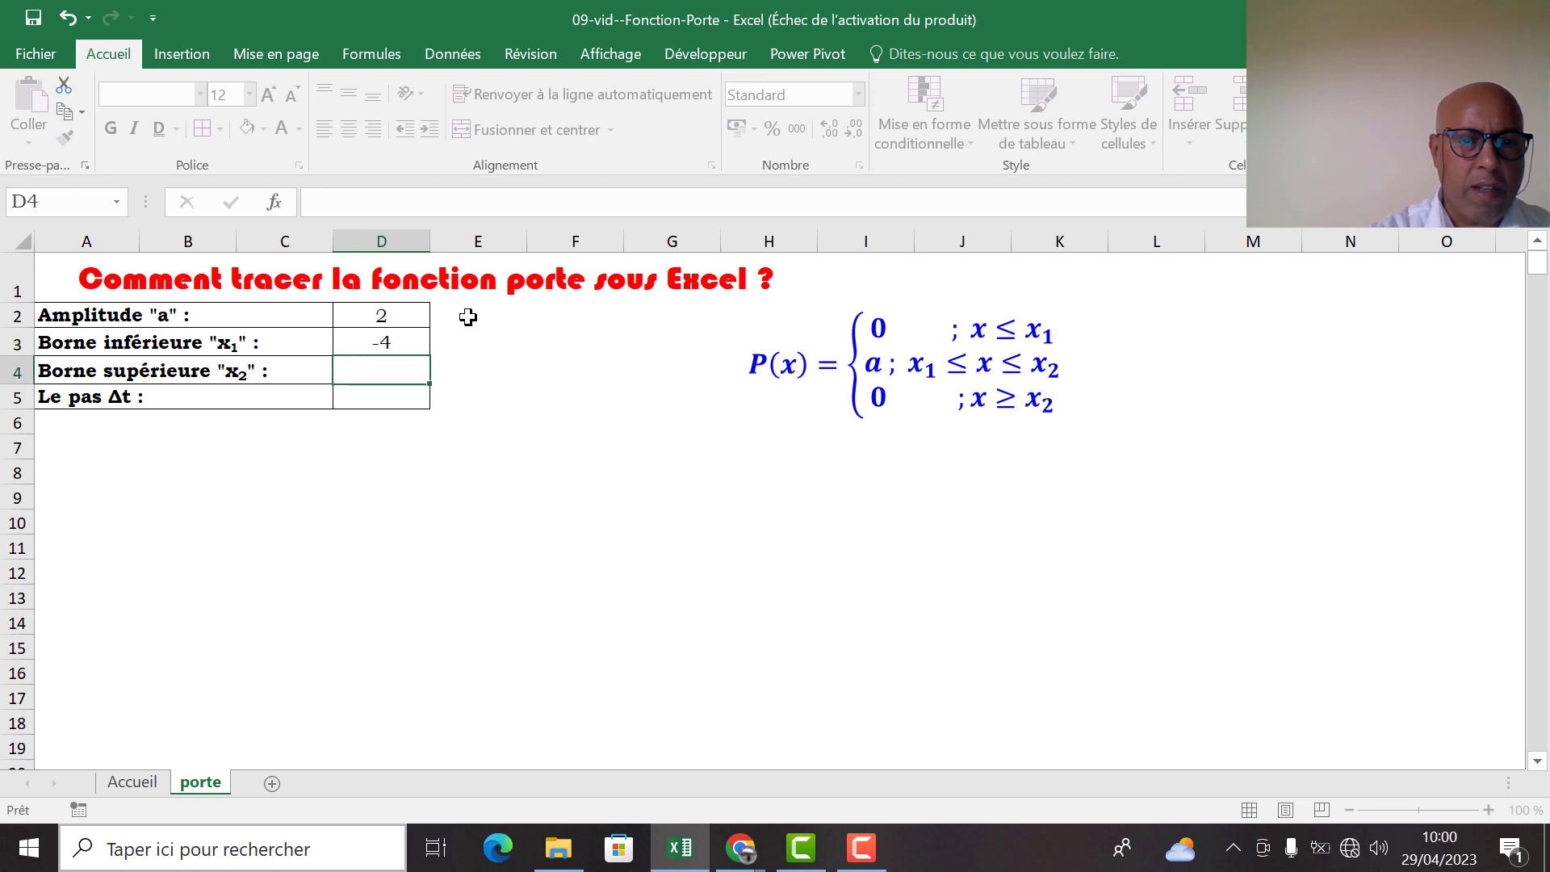
type("4")
key("Return")
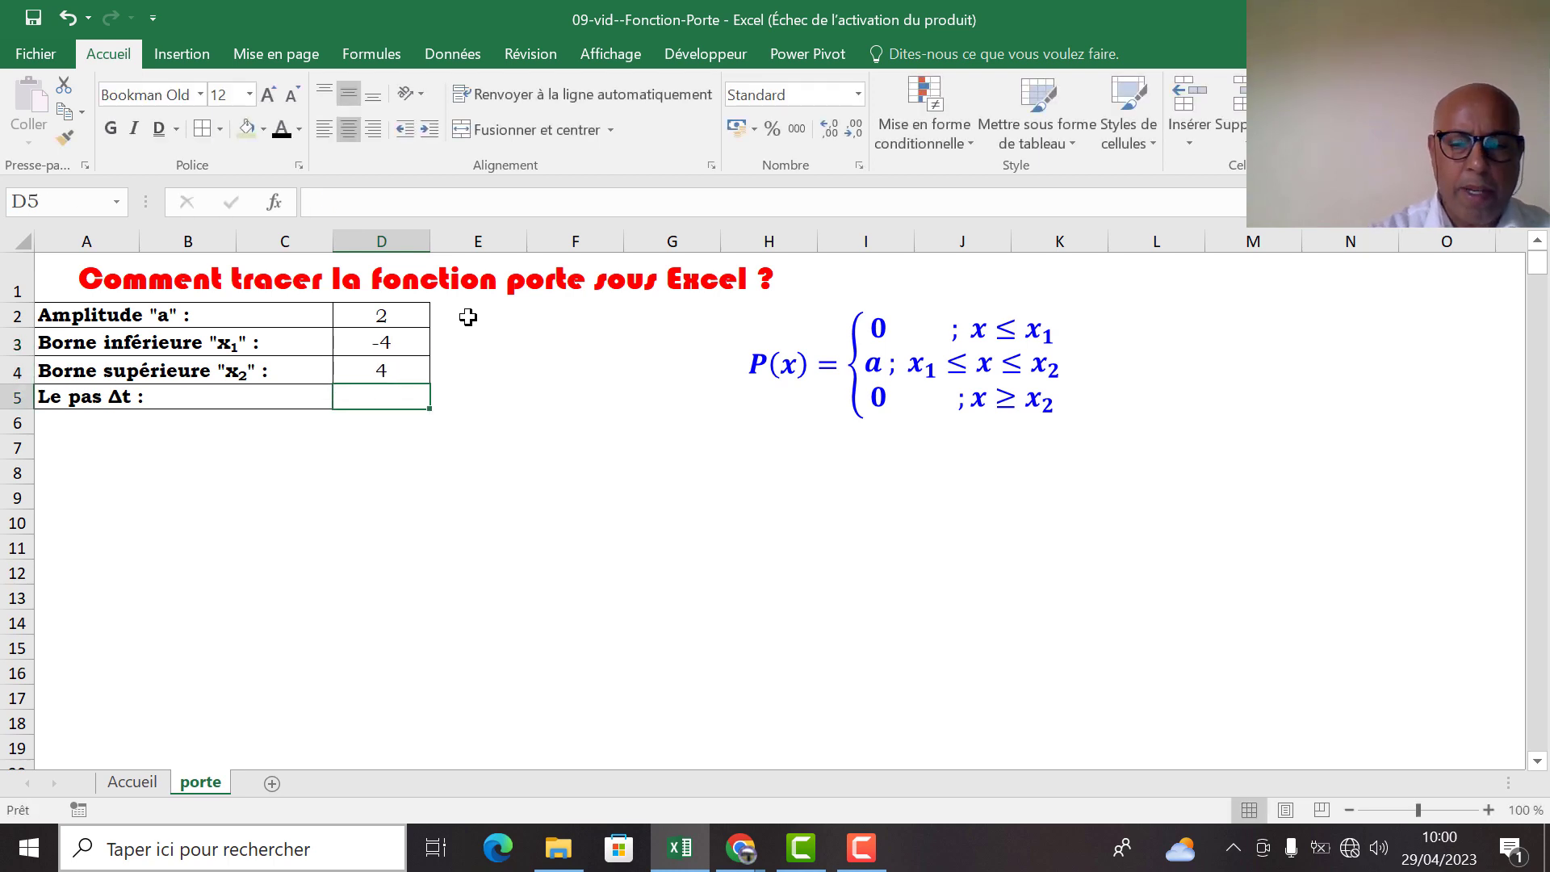
type("0,05")
key("Return")
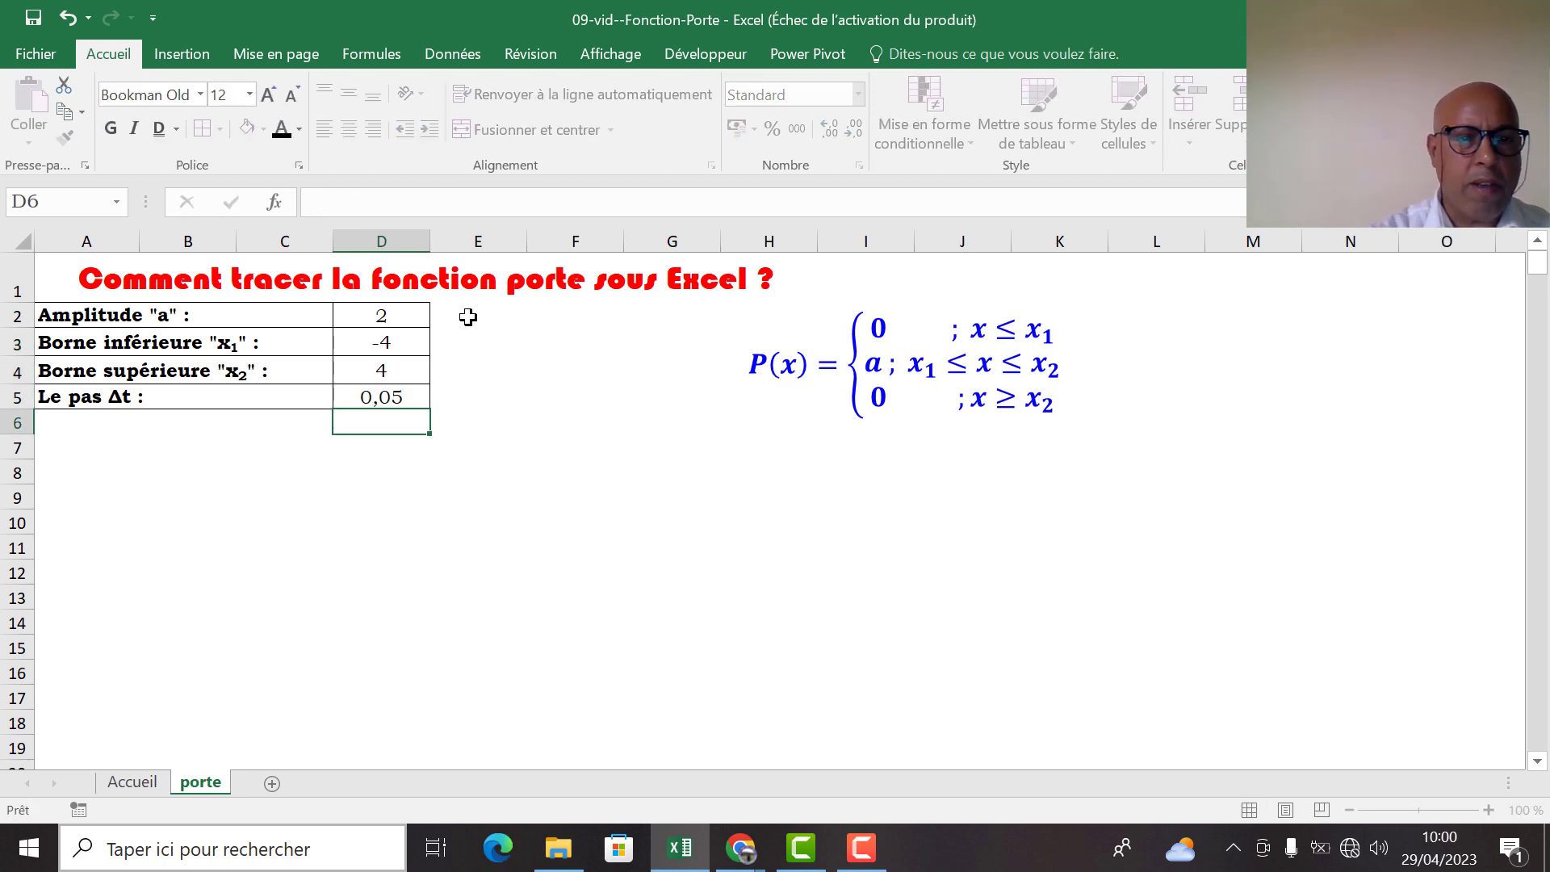
Fill the "Amplitude" label with light green and the "Borne inférieure" label with orange
left_click(137, 315)
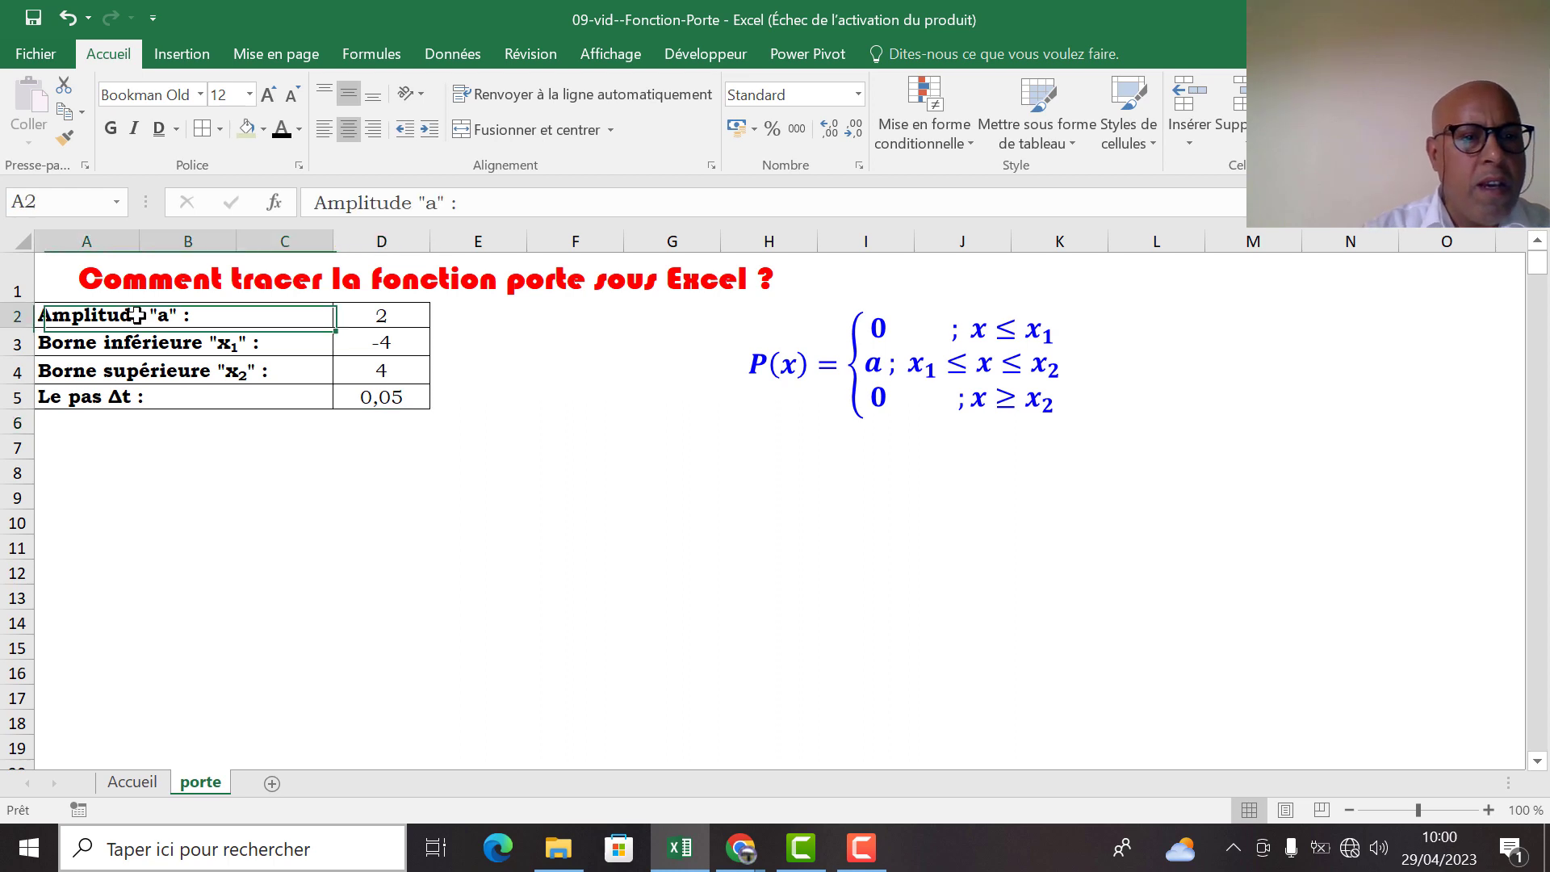
left_click(210, 349)
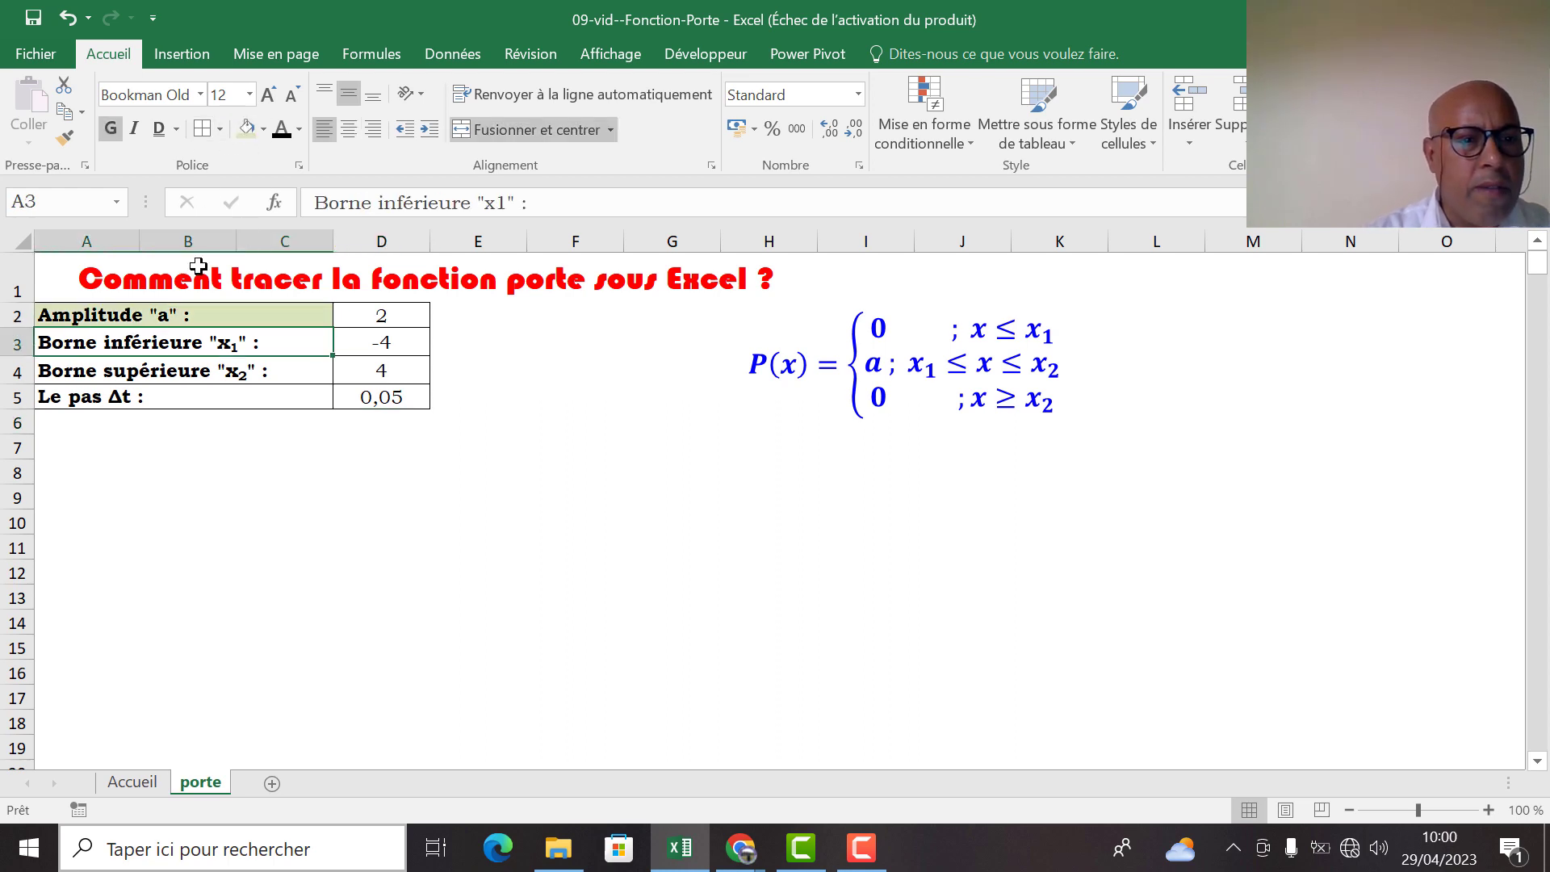
left_click(263, 129)
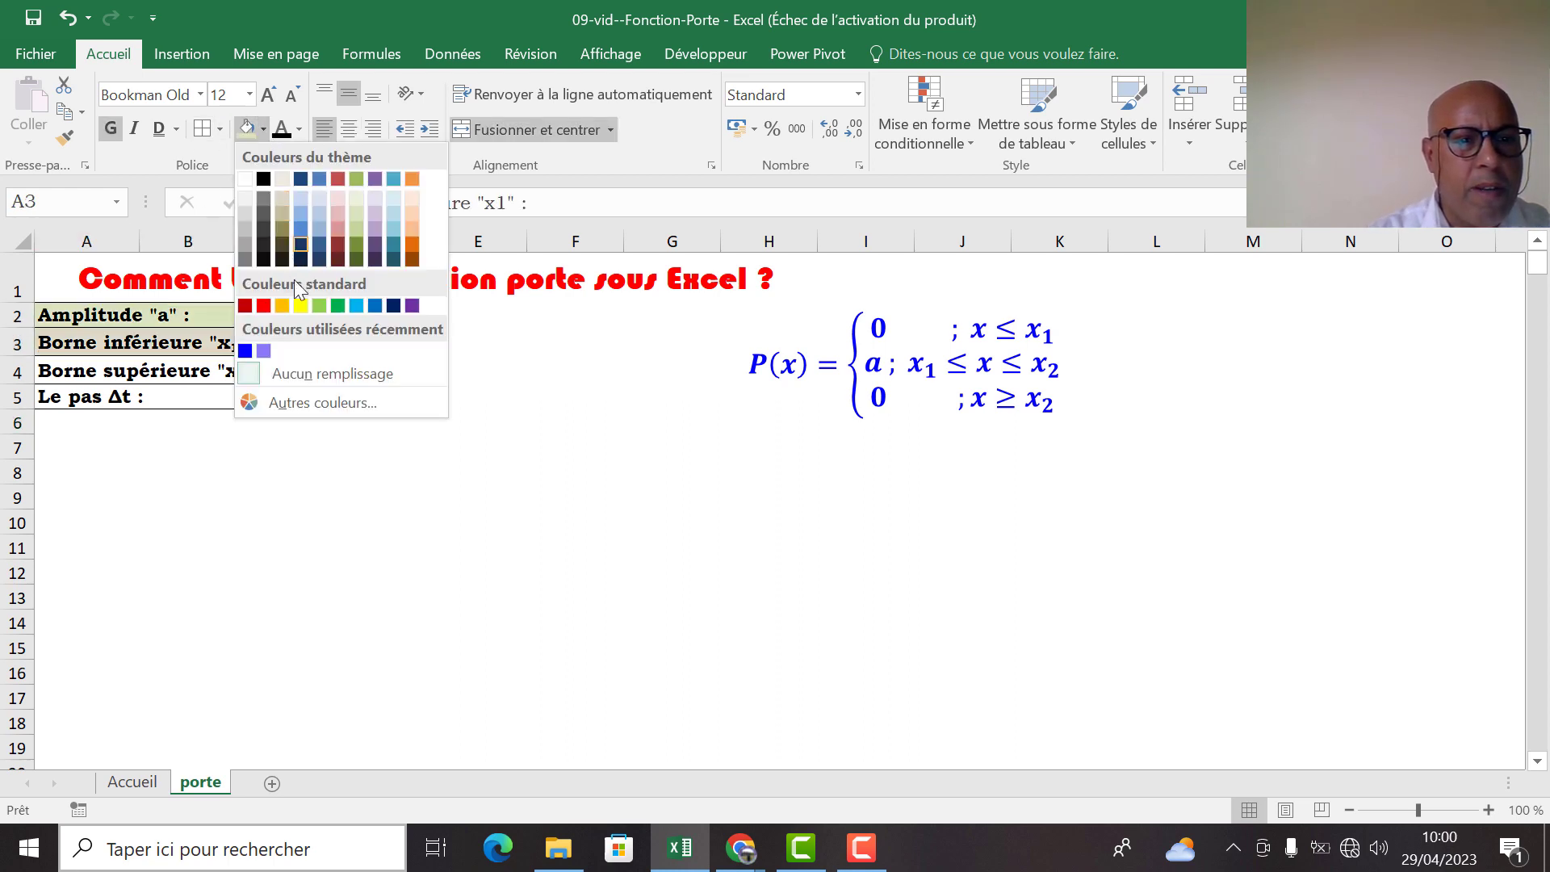
left_click(283, 305)
Fill the "Borne supérieure" label with light blue and the "Le pas Δt" label with light grey
left_click(112, 373)
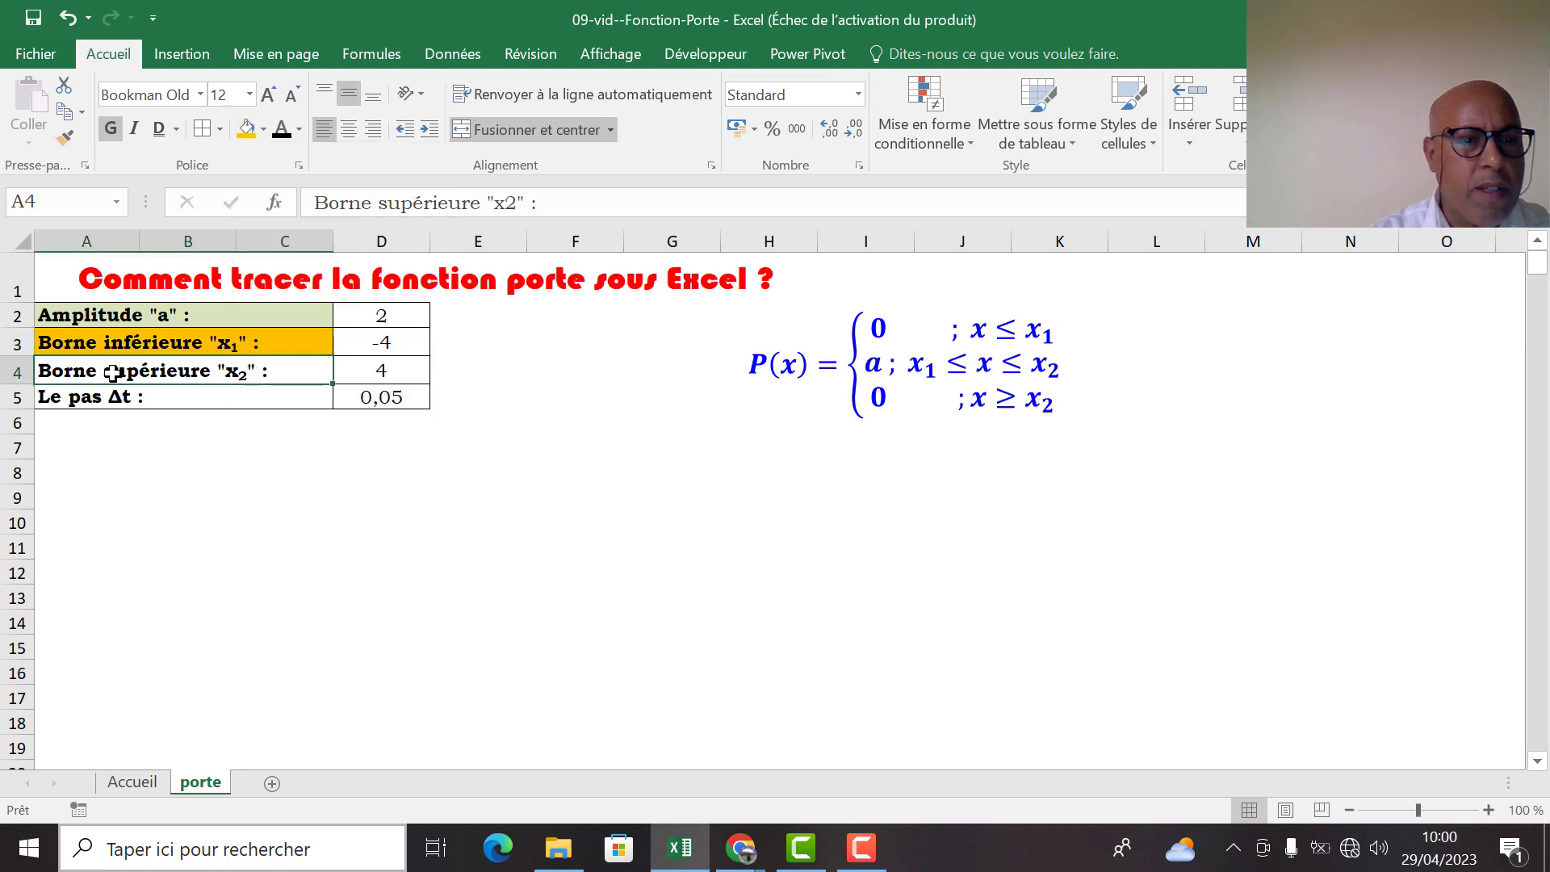
left_click(263, 129)
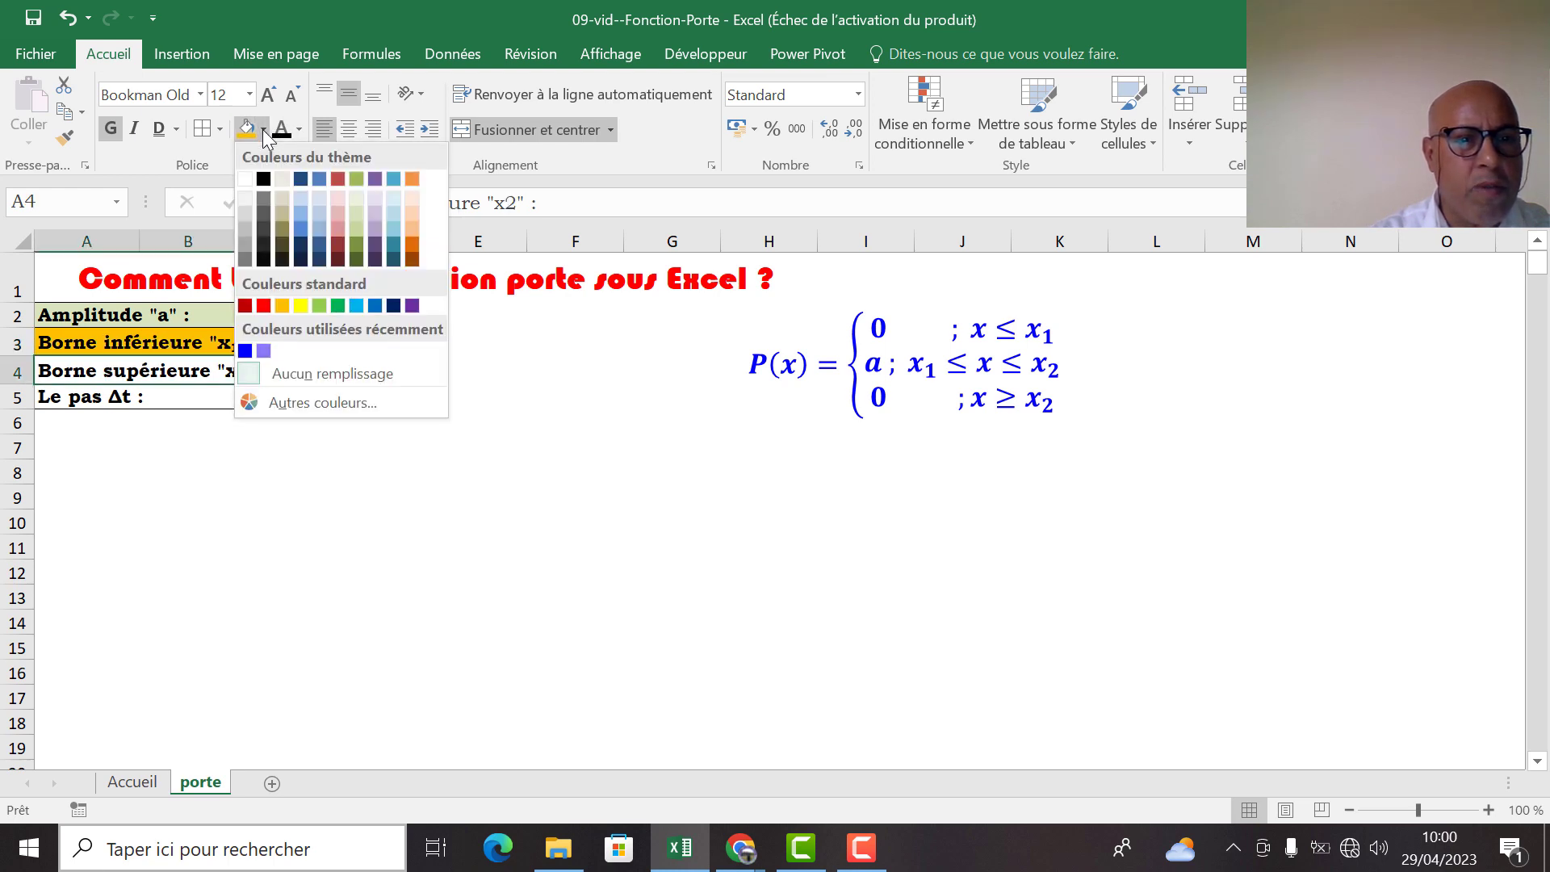
left_click(357, 224)
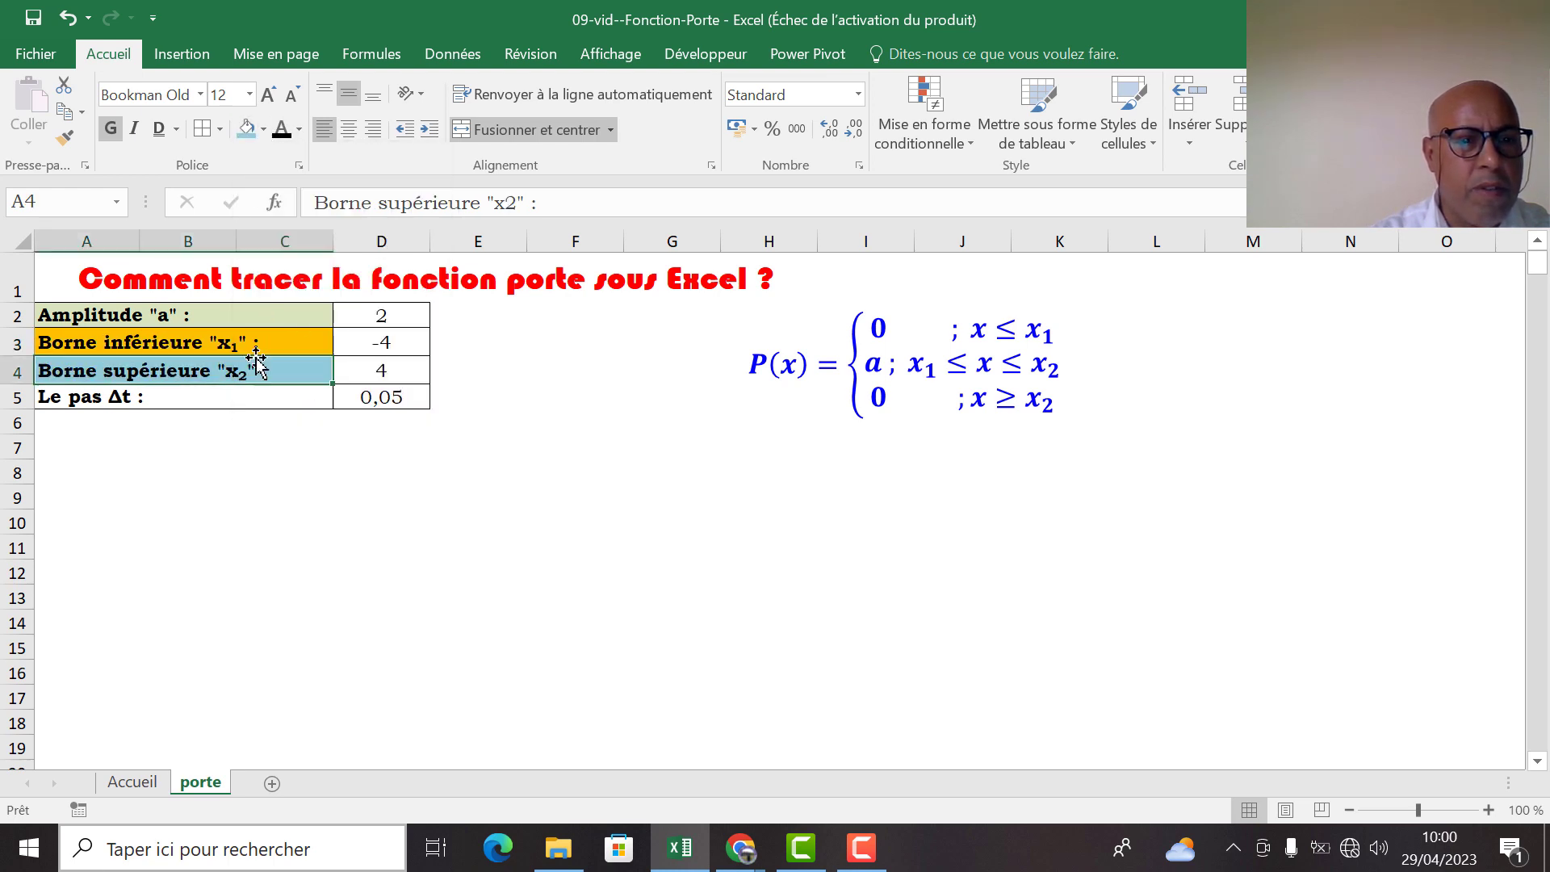
left_click(126, 395)
left_click(264, 129)
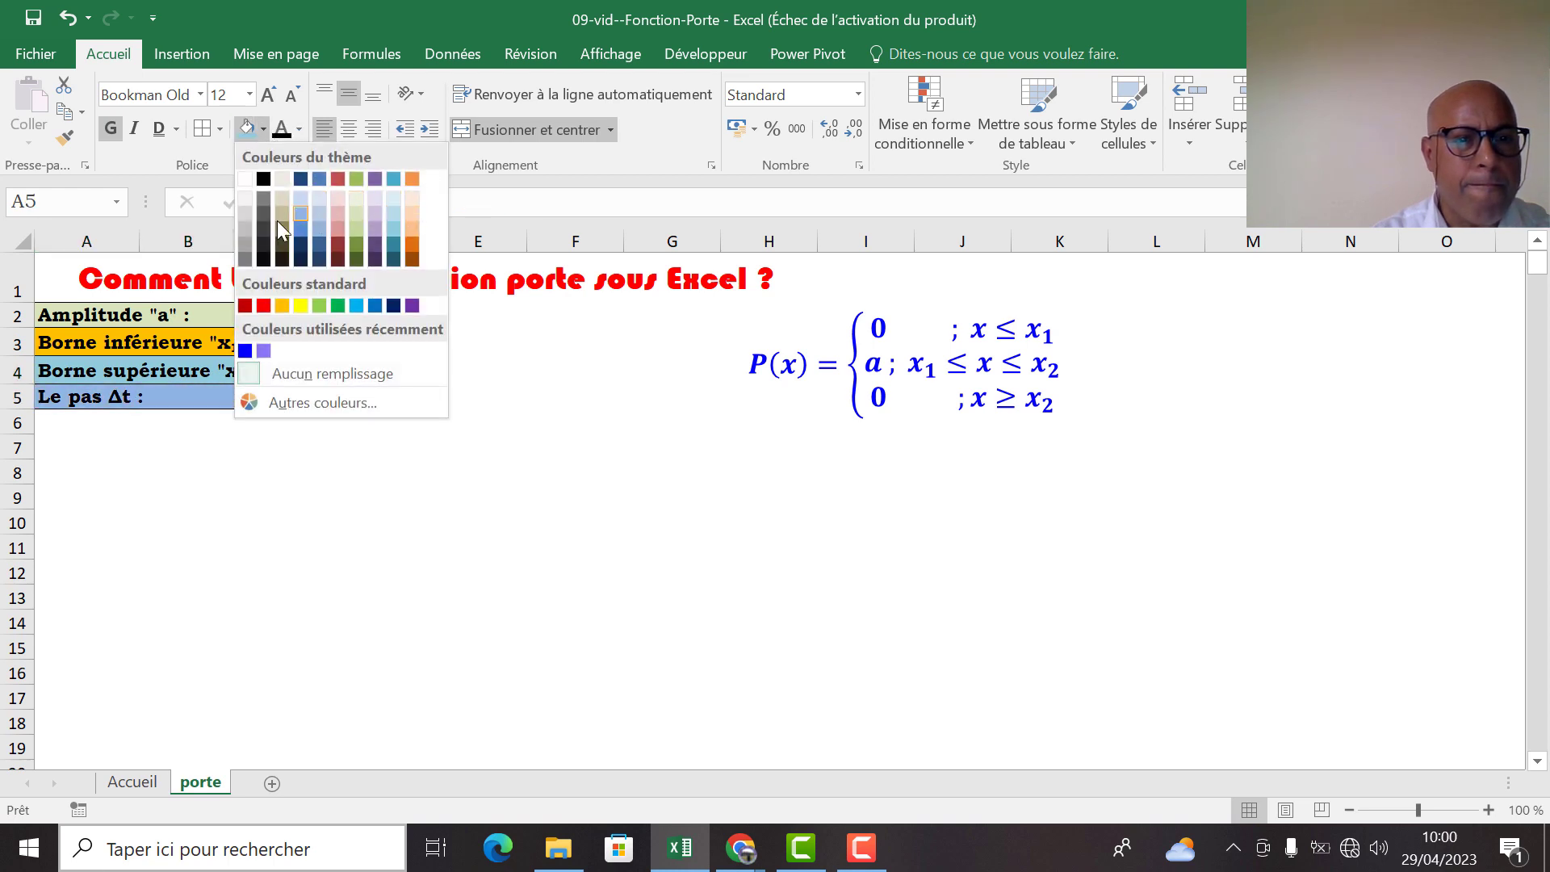
left_click(249, 212)
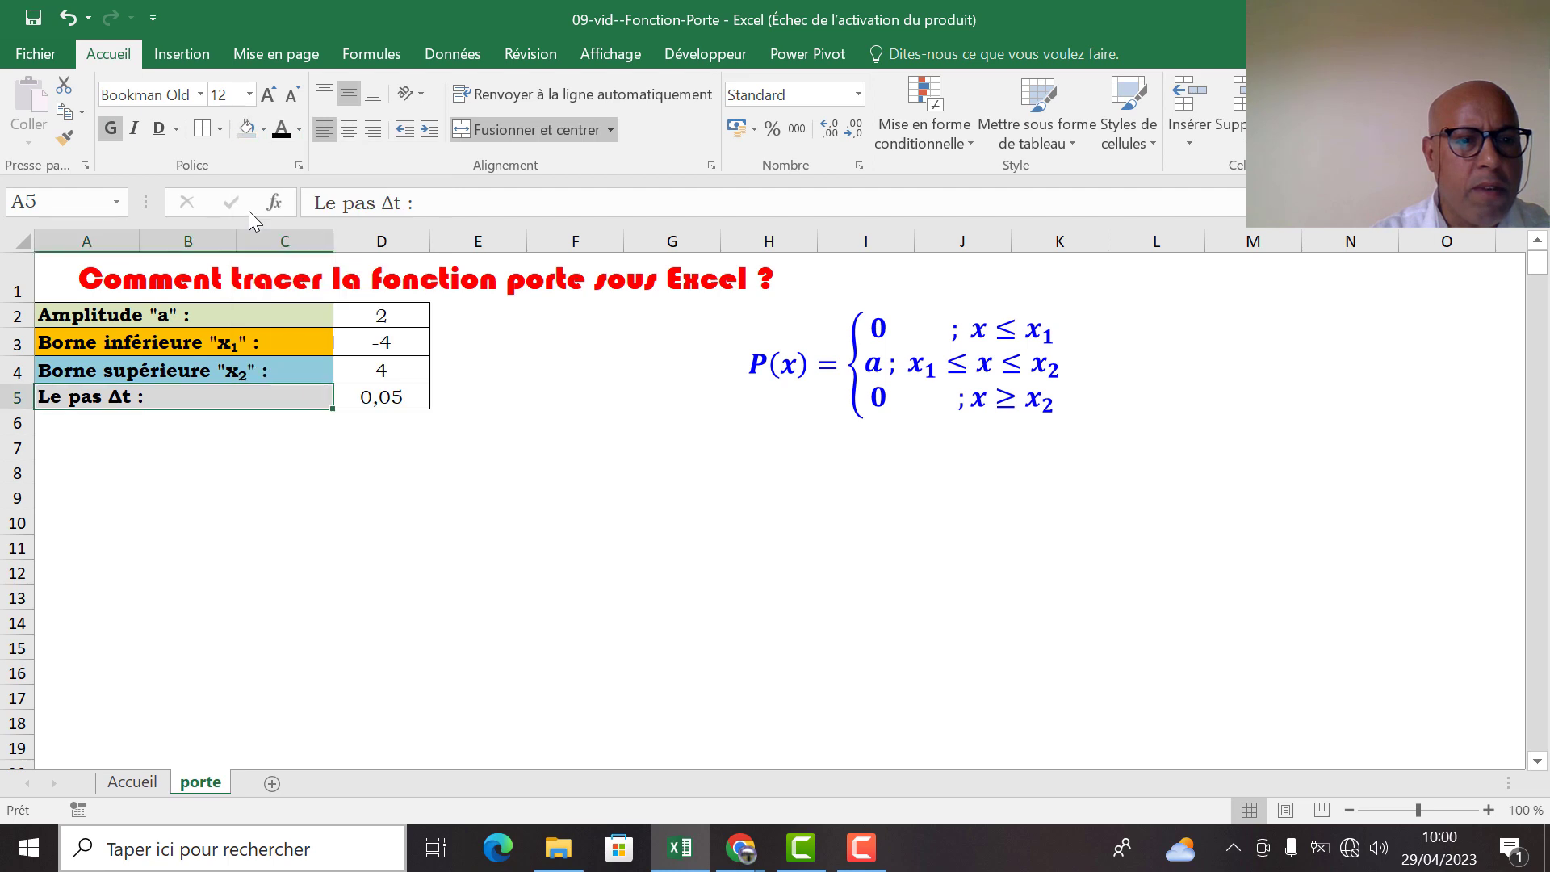
Enter the table headers "Temps(s)" in A7 and "u(t)" in B7
left_click(153, 444)
left_click(78, 438)
type("Tem")
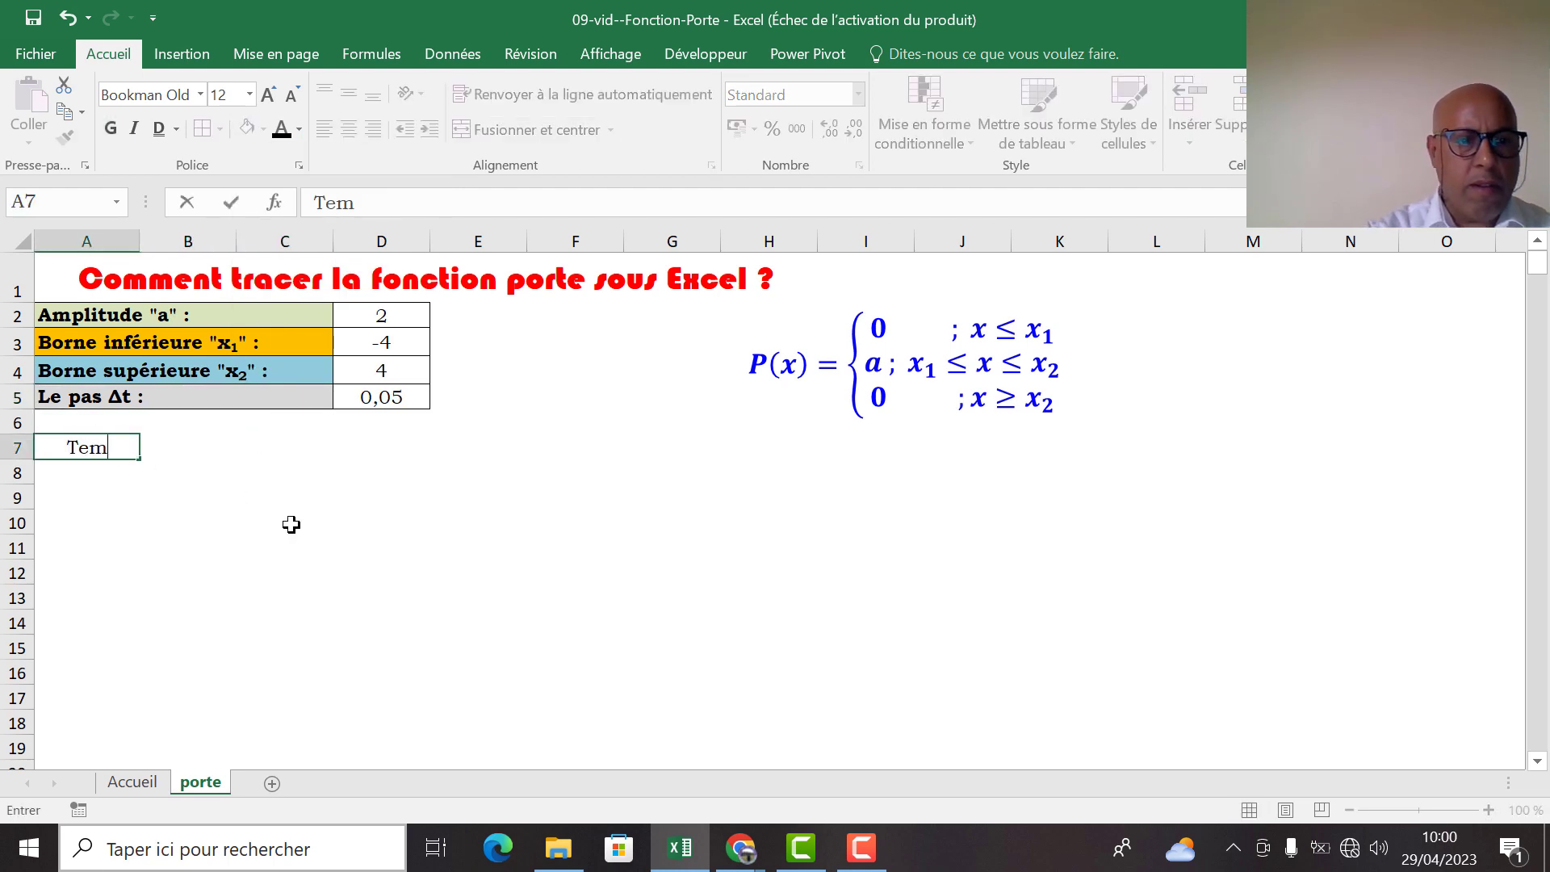
key("BackSpace")
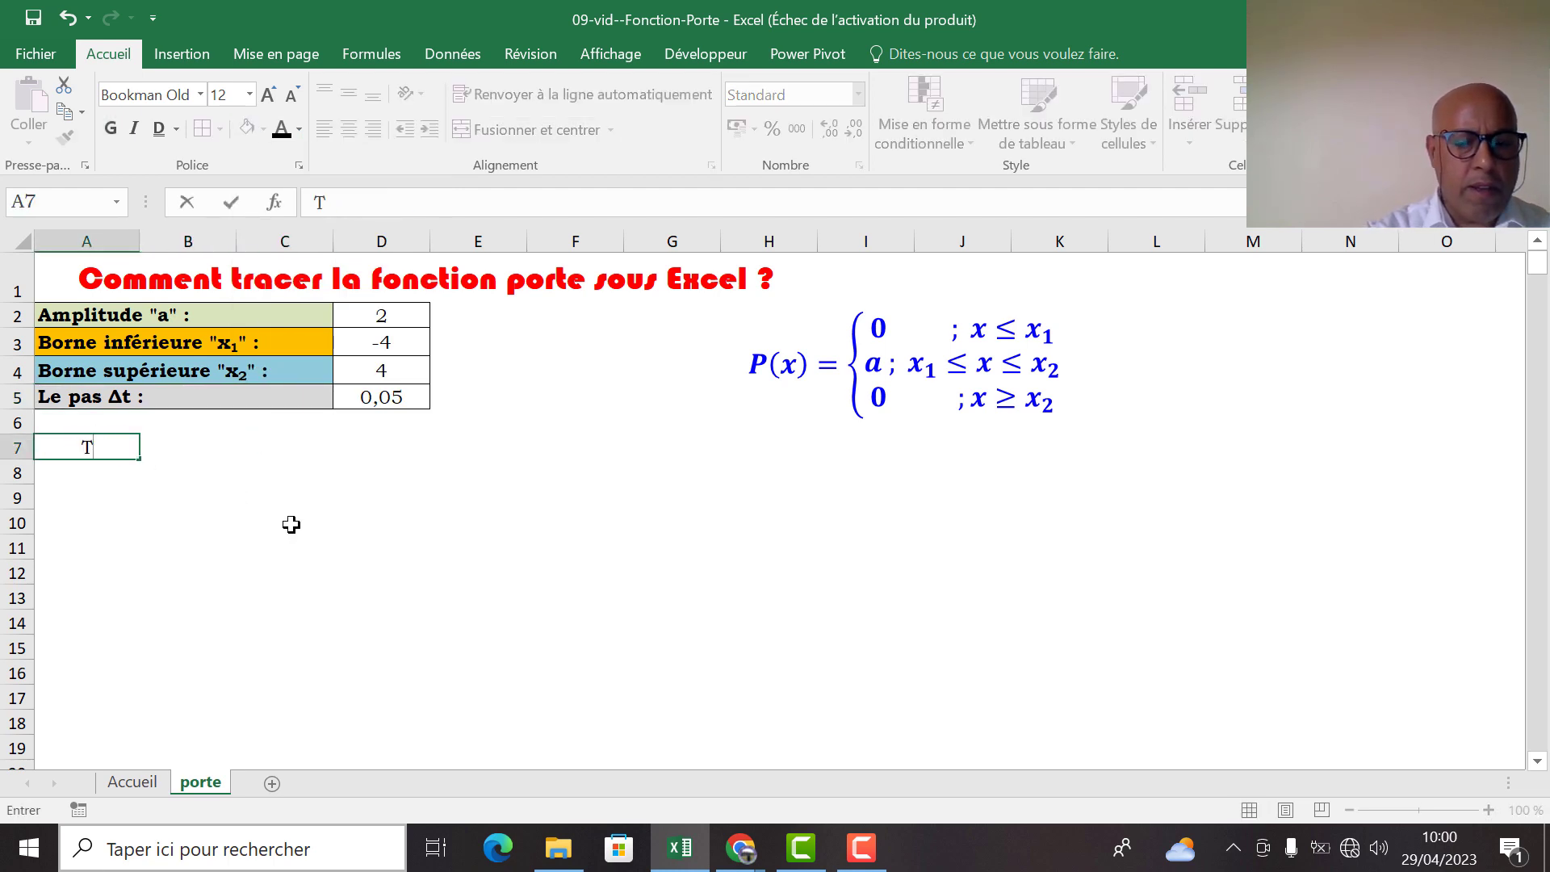
type("emps")
key("BackSpace")
key("BackSpace")
key("BackSpace")
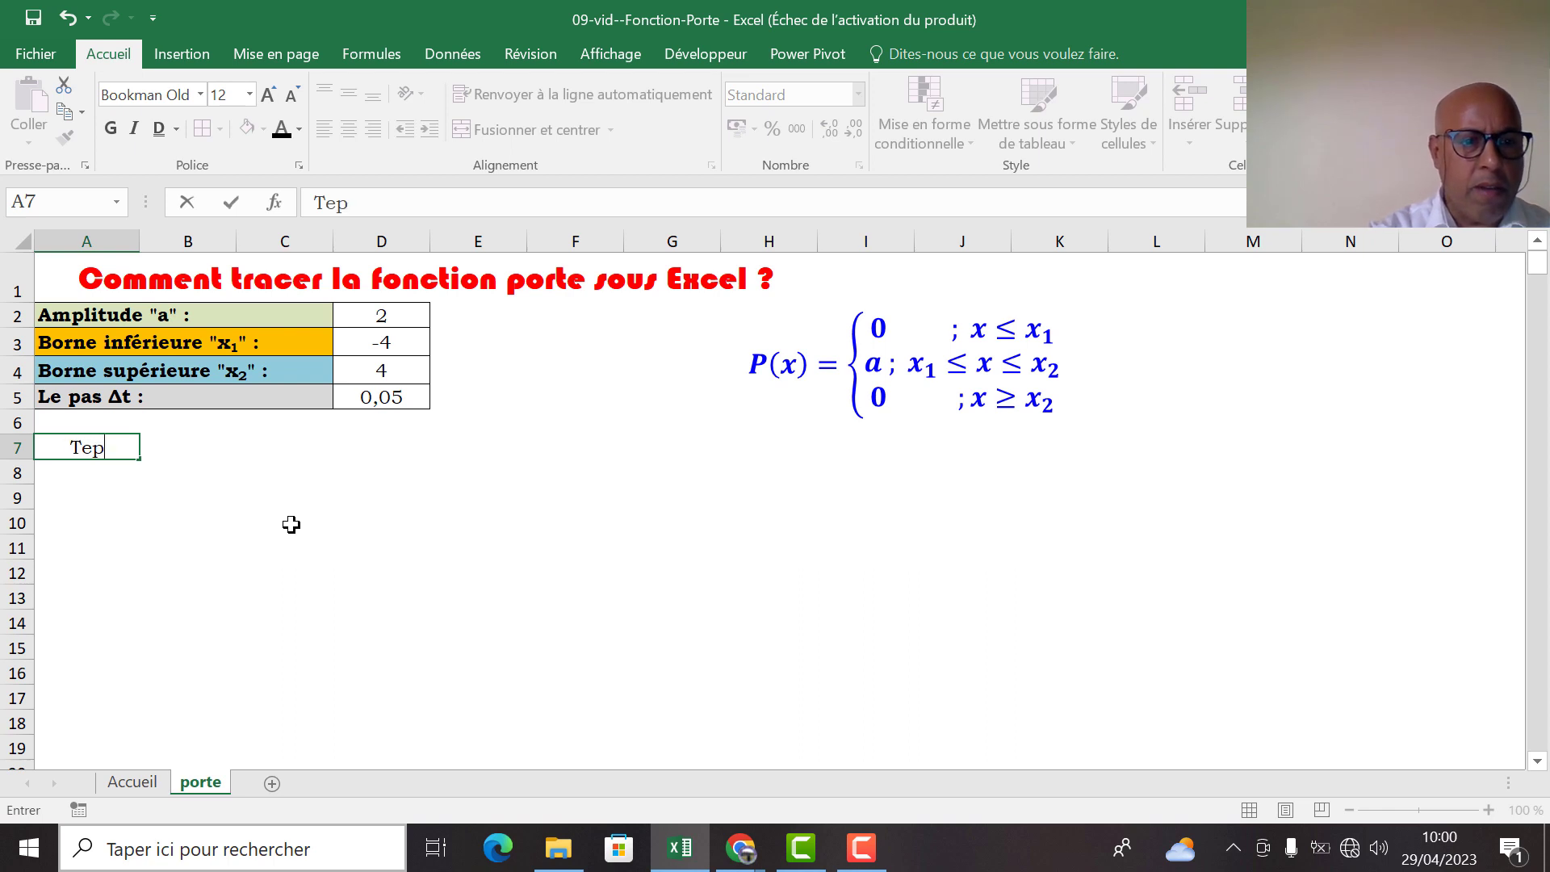
type("mps")
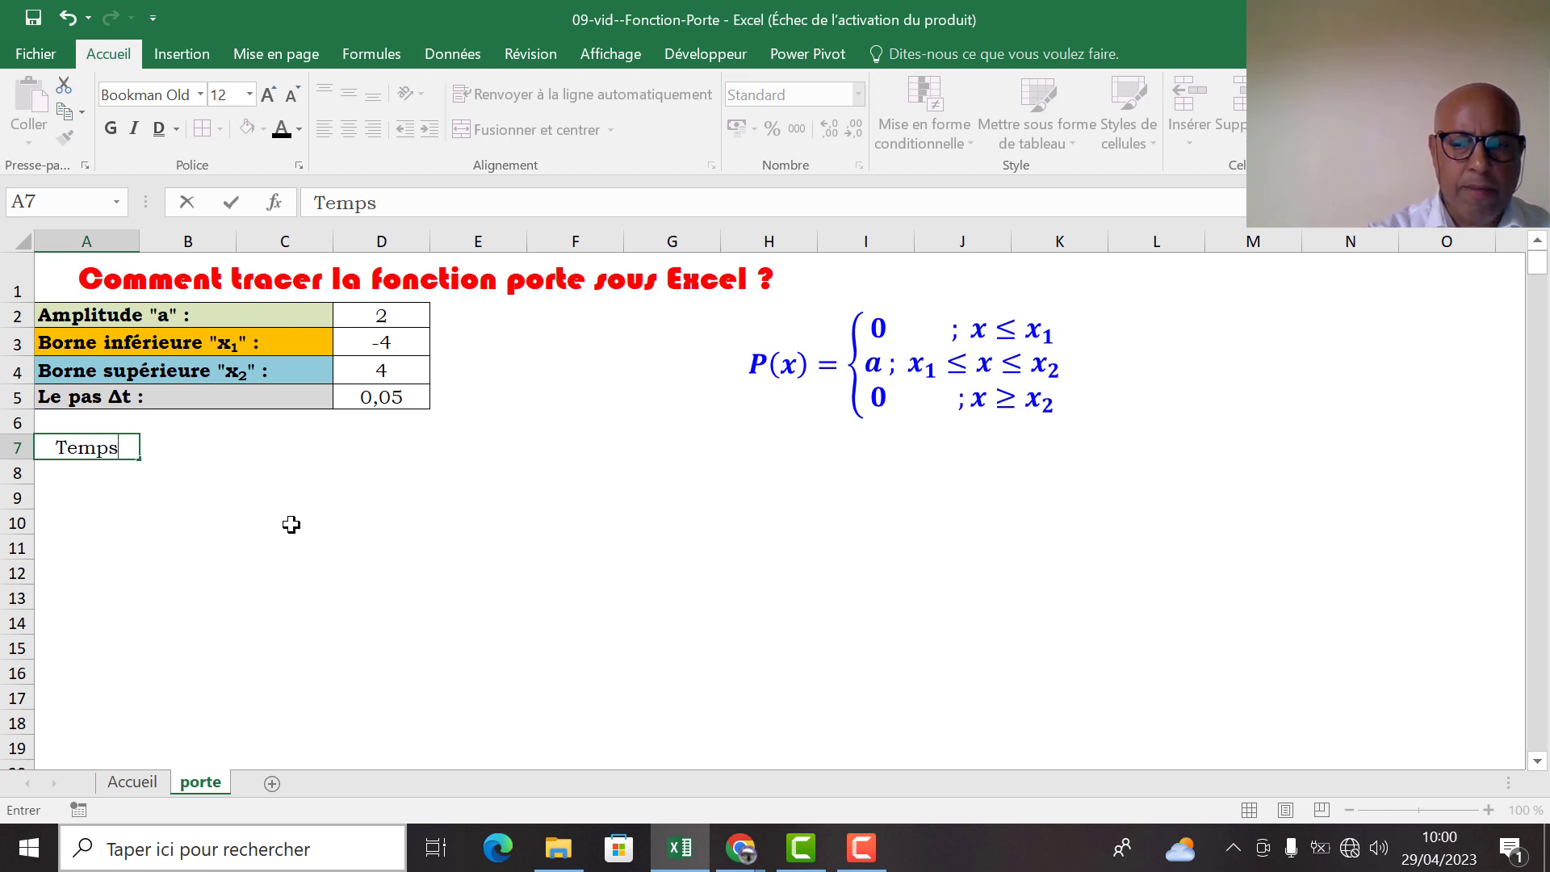
type("(s)")
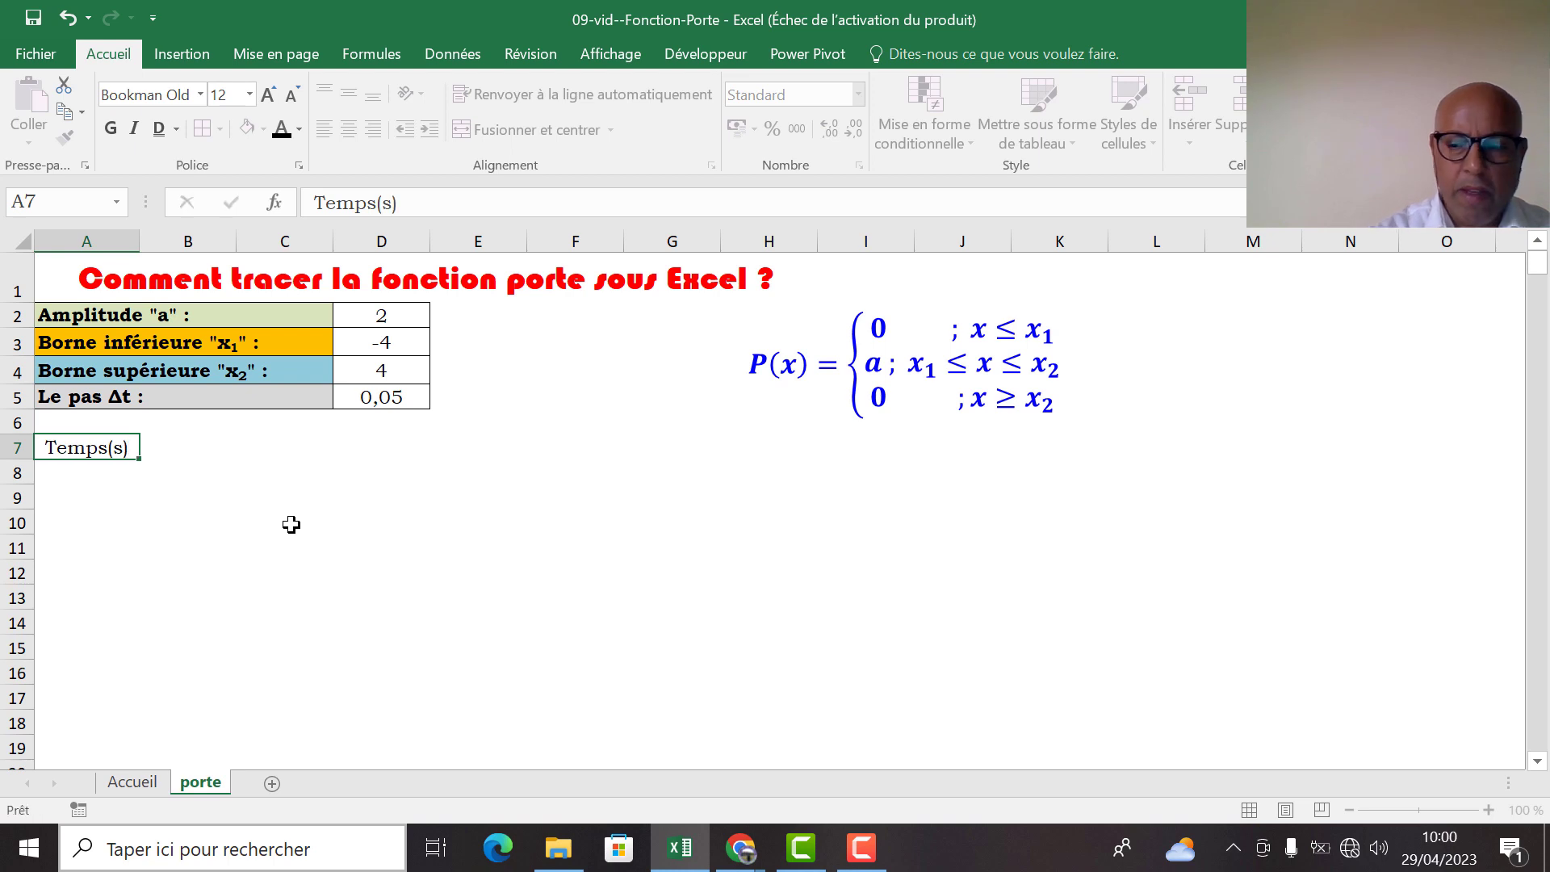
key("Tab")
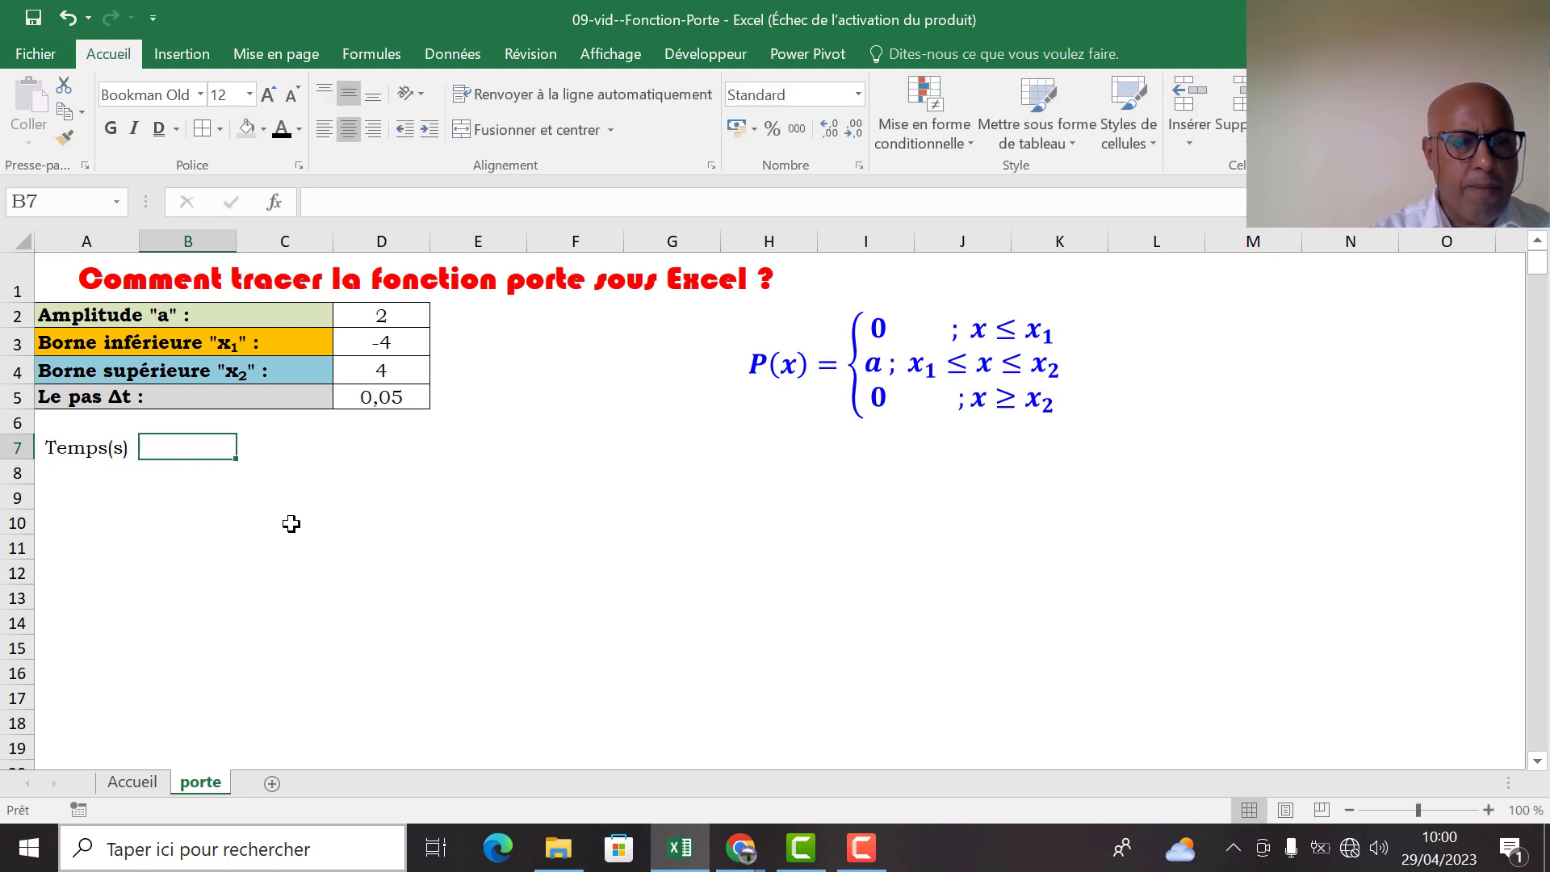
type("u(")
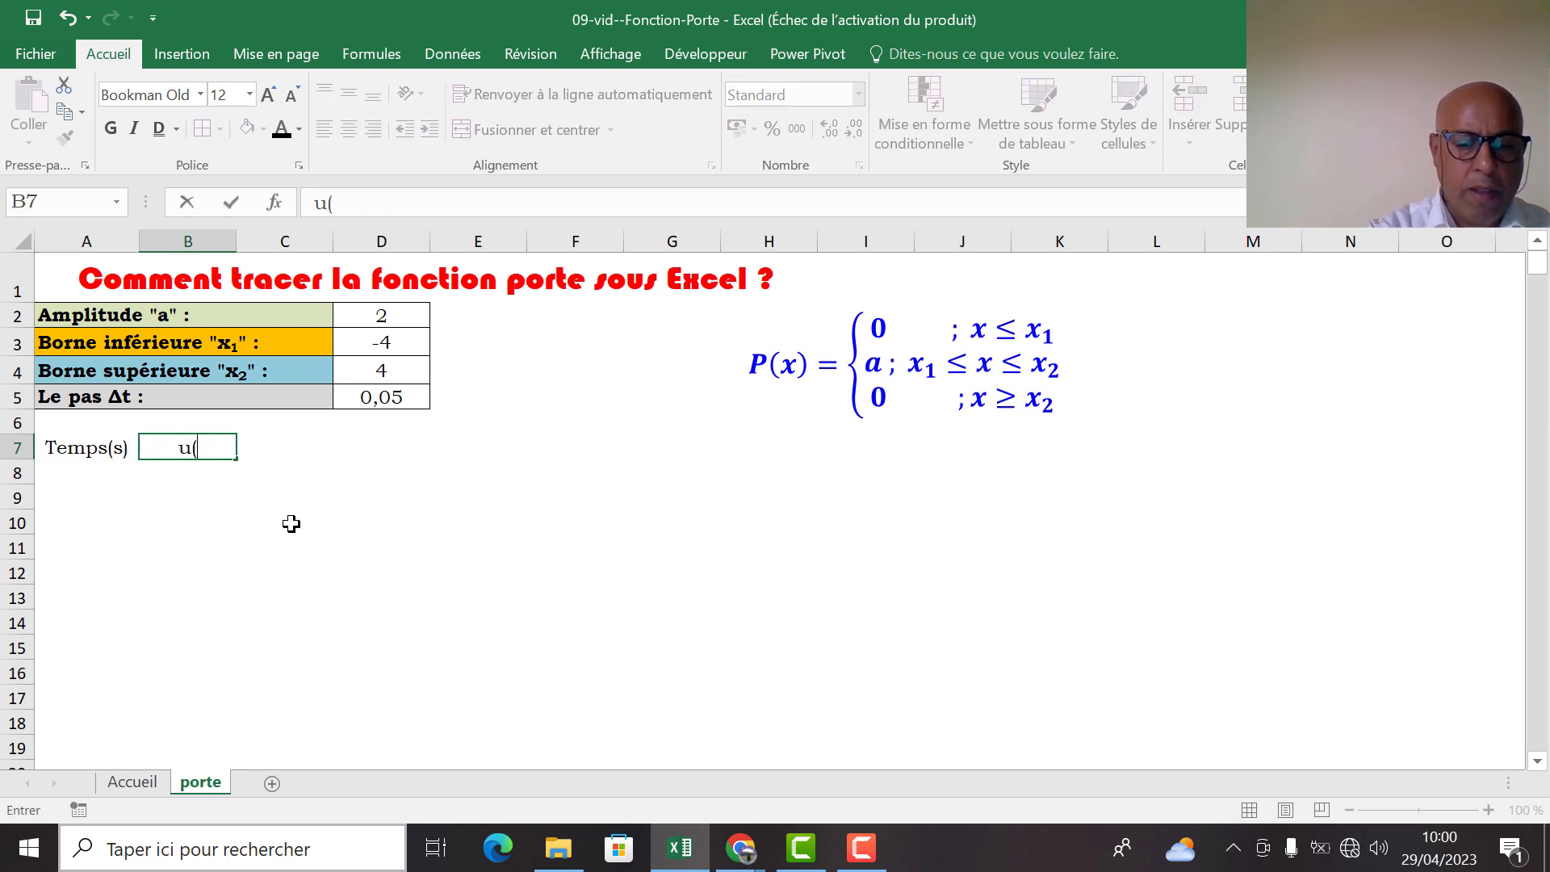
type("t)")
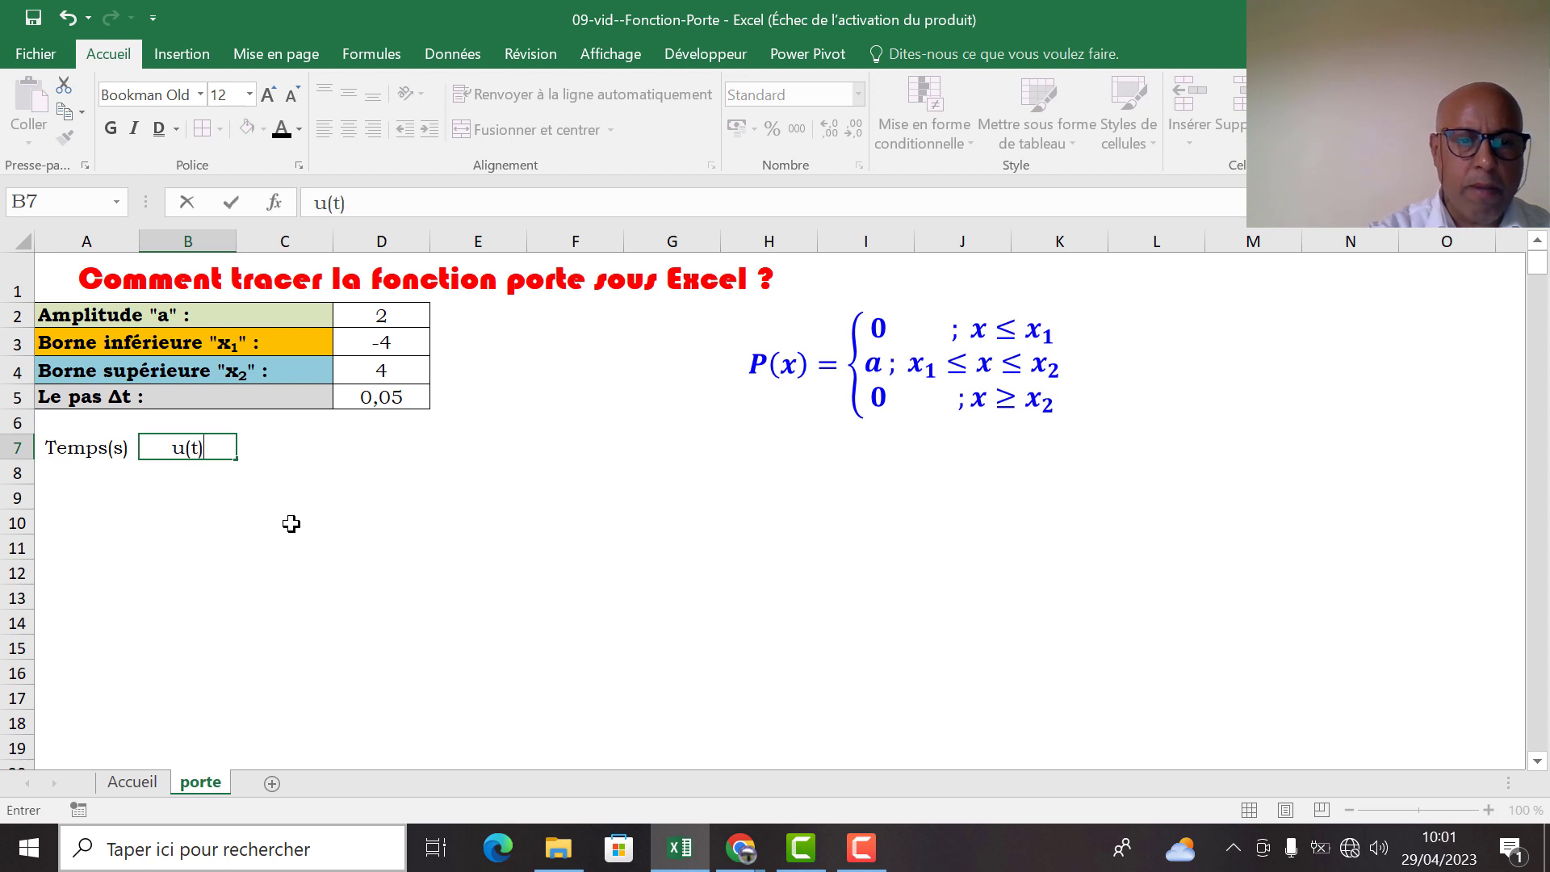
key("Return")
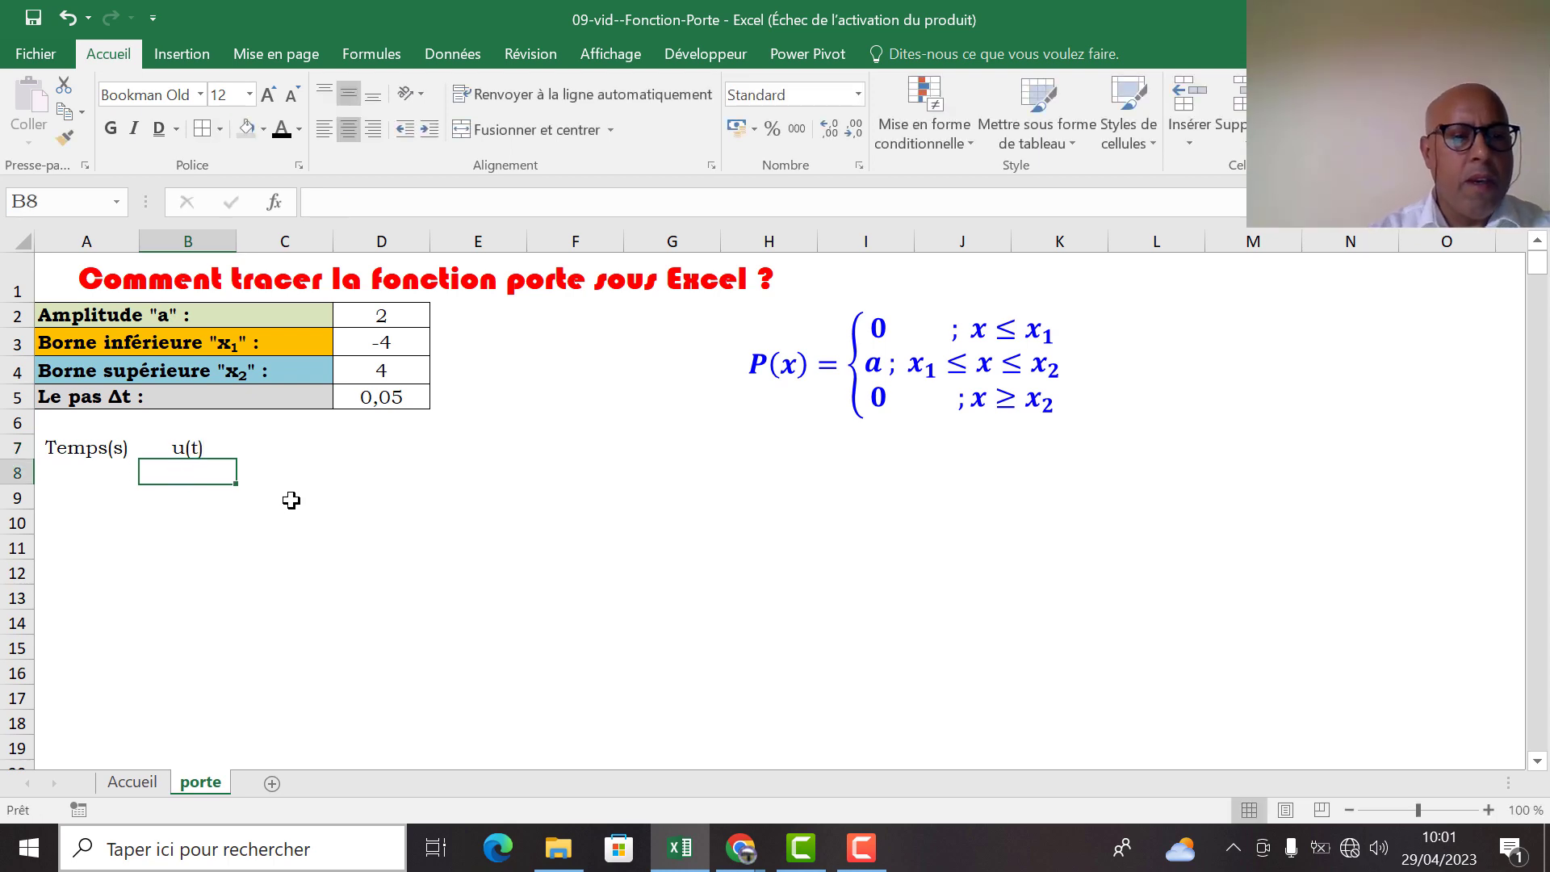
Add borders to the table cells in columns A and B from row 7 downward
left_click_drag(78, 452, 164, 461)
left_click_drag(59, 445, 163, 823)
scroll(1436, 356, "up", 20)
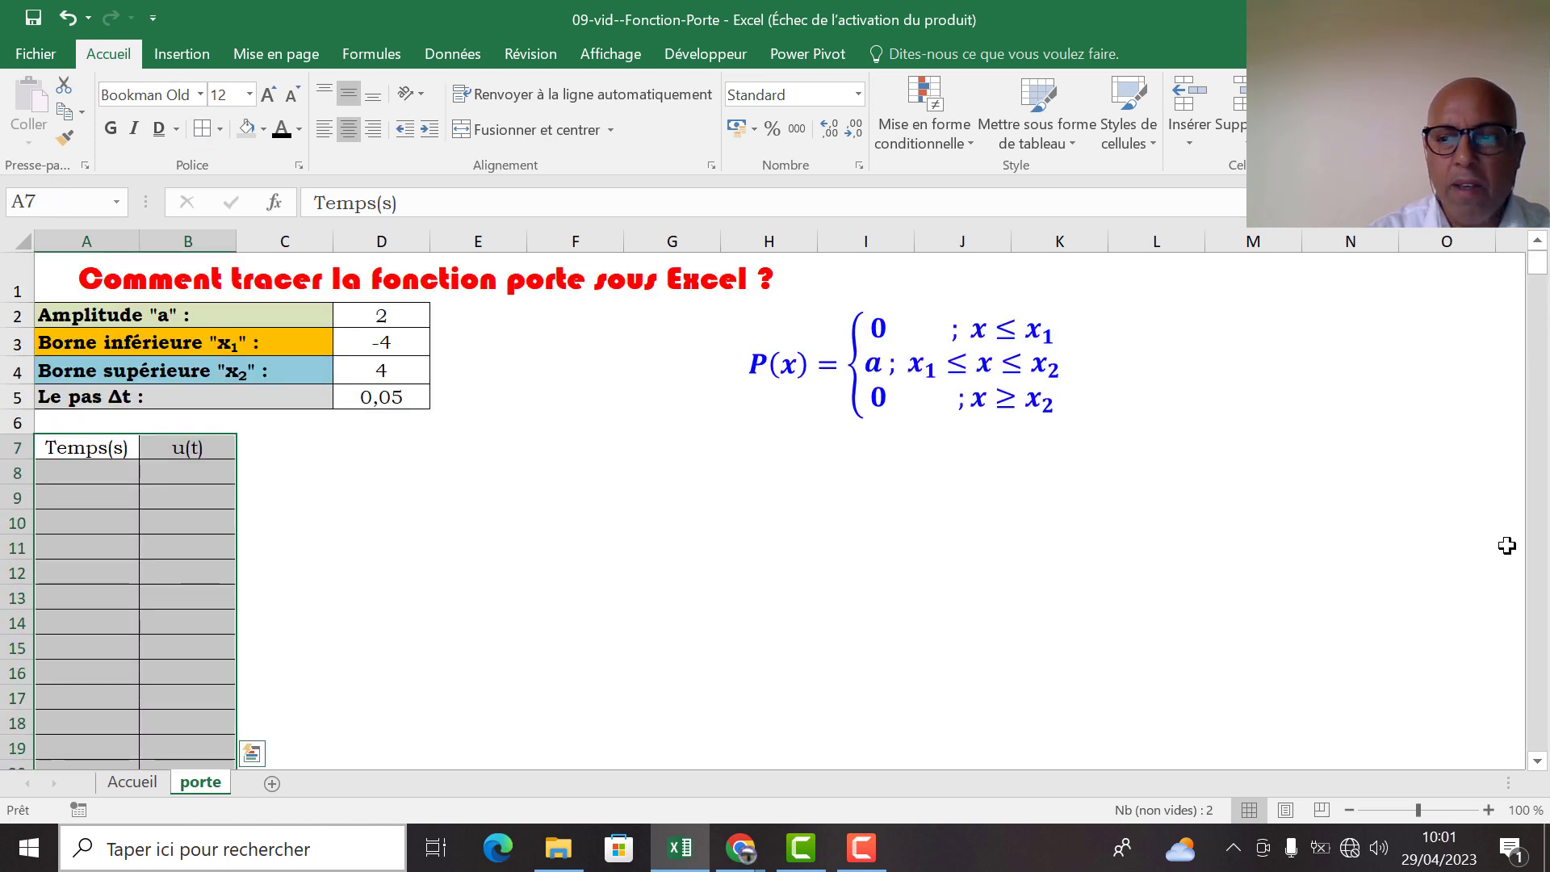
Make the headers in A7:B7 bold and give them a light grey fill
left_click(268, 472)
left_click_drag(69, 446, 186, 446)
left_click(112, 128)
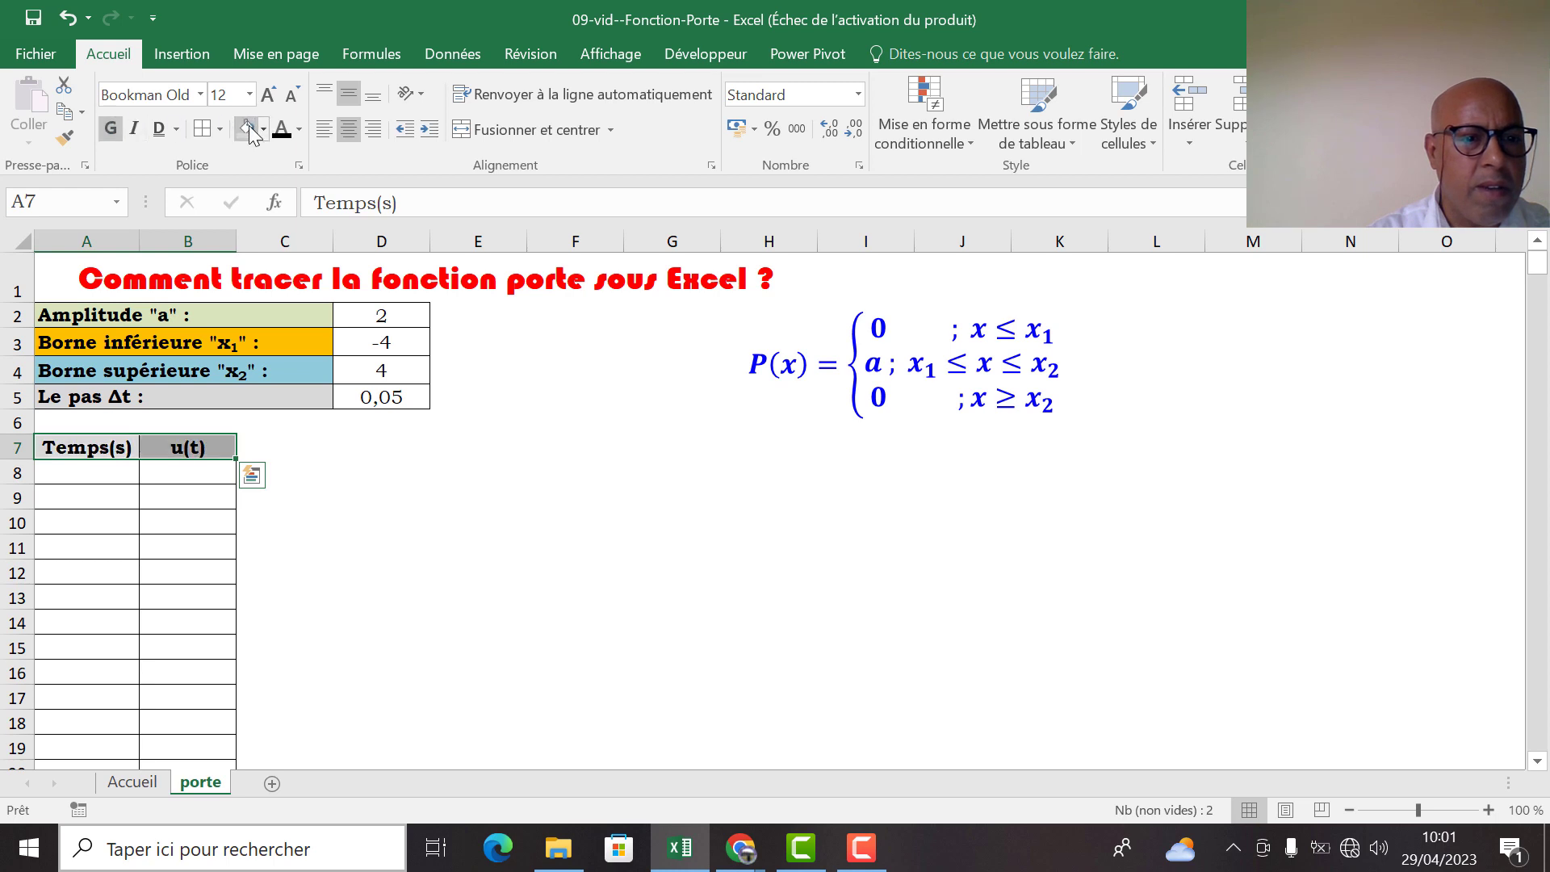
Enter the starting time value -10 in A8
left_click(127, 469)
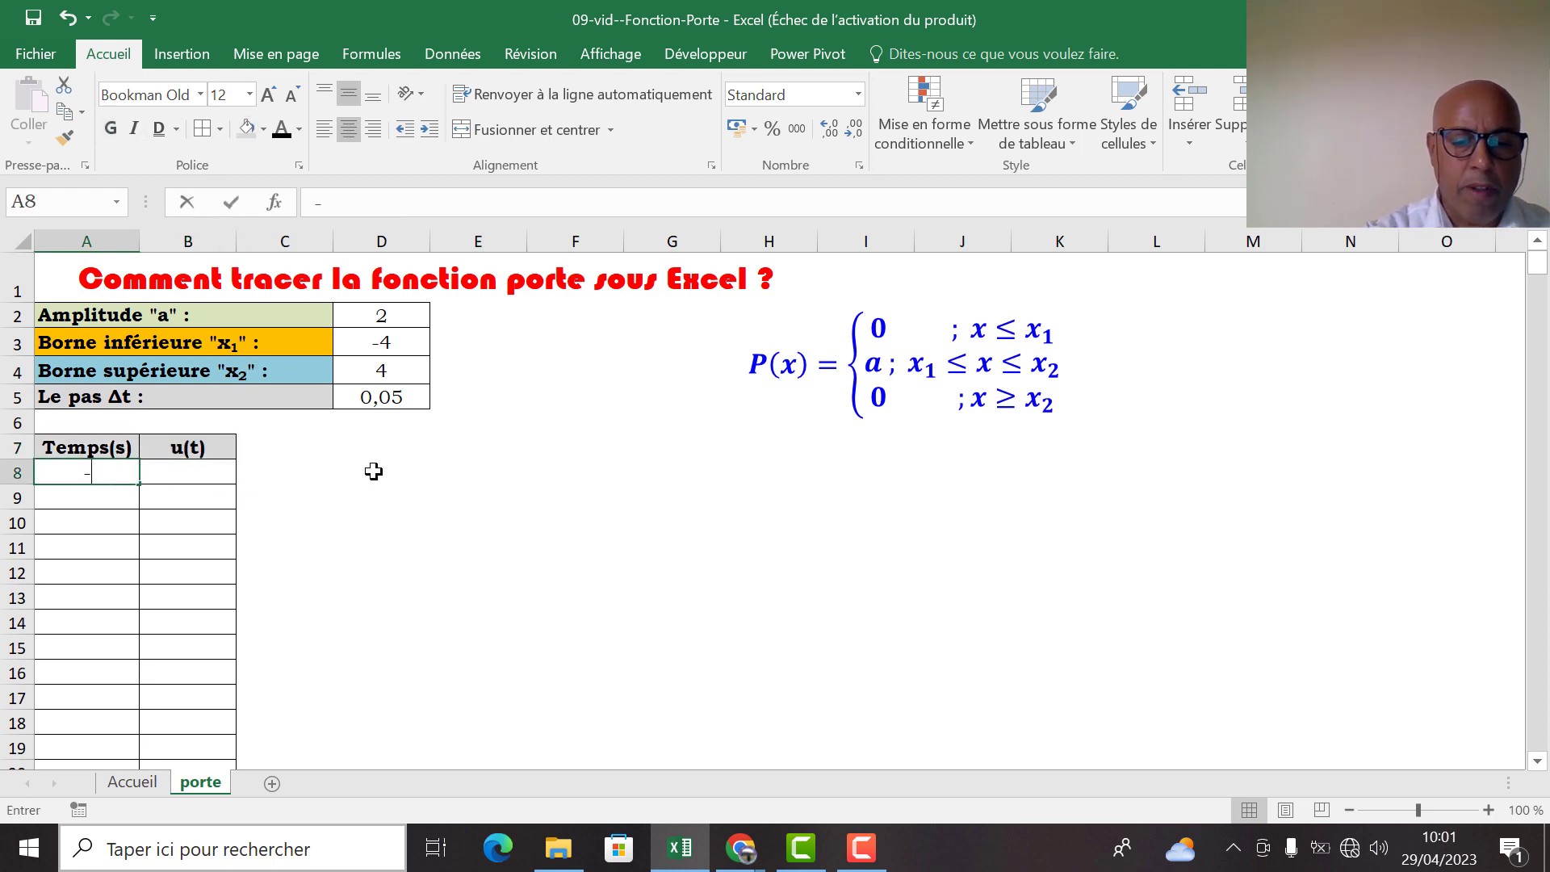
type("-10")
key("Return")
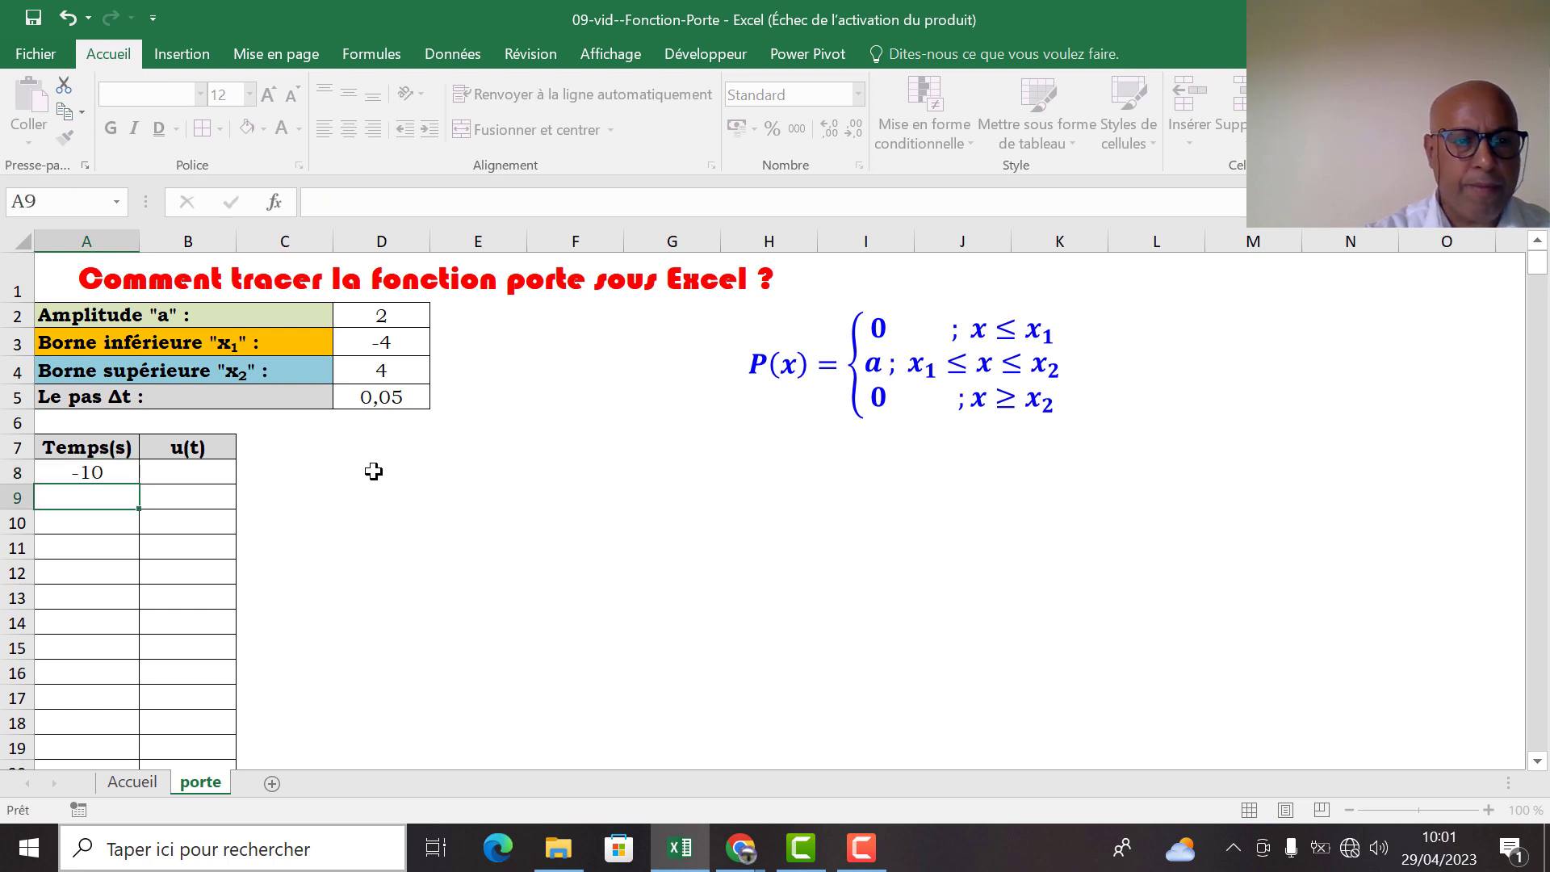
Enter the formula =A8+$D$5 in A9 to add the time step to the previous time value
type("=")
left_click(99, 470)
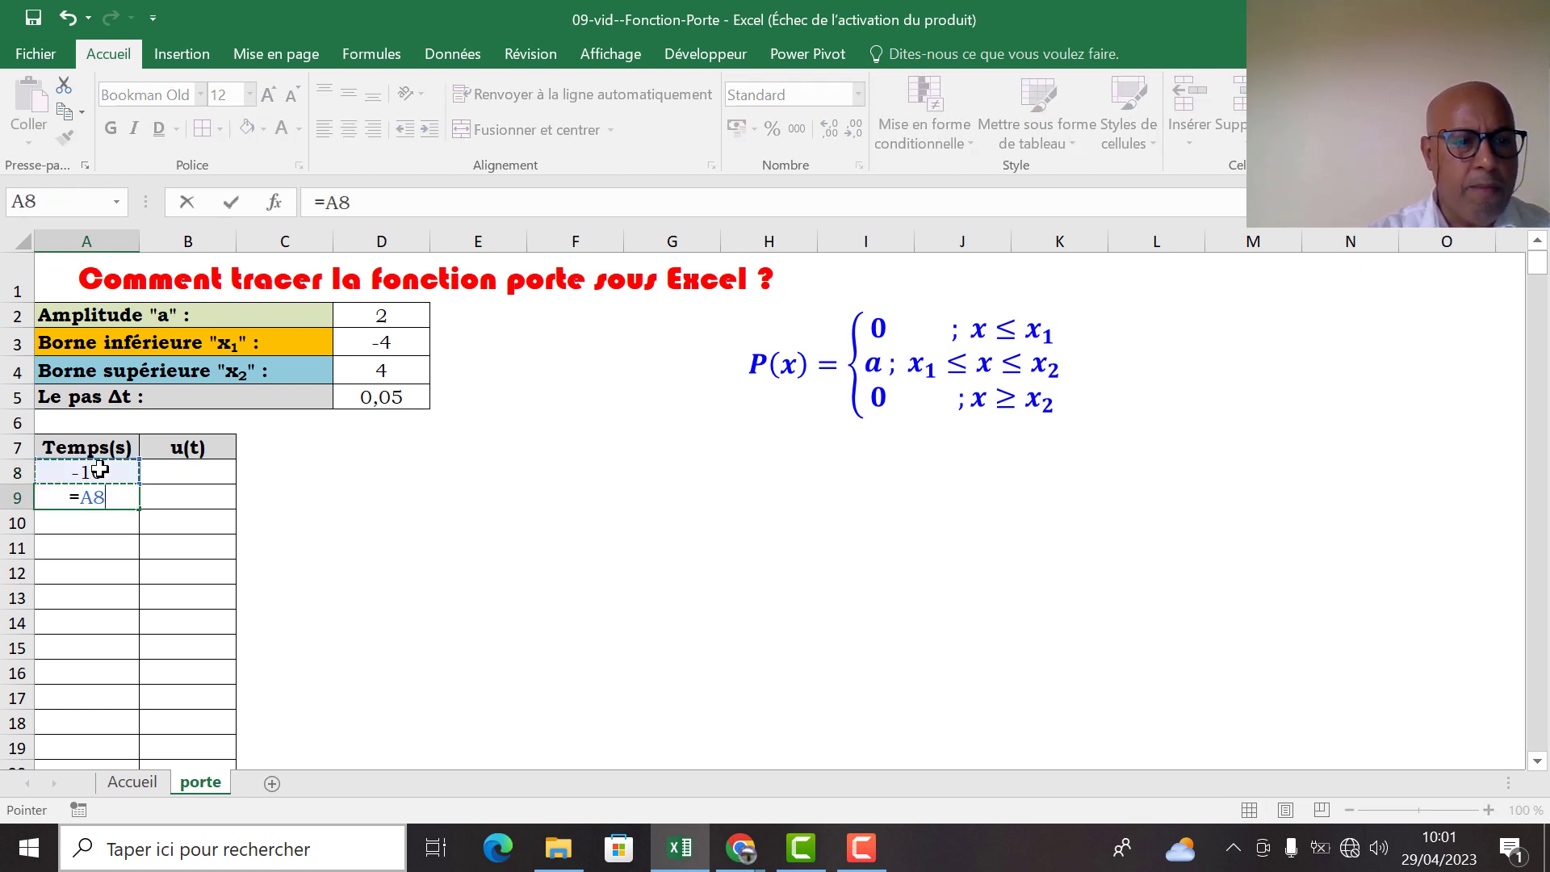
type("+")
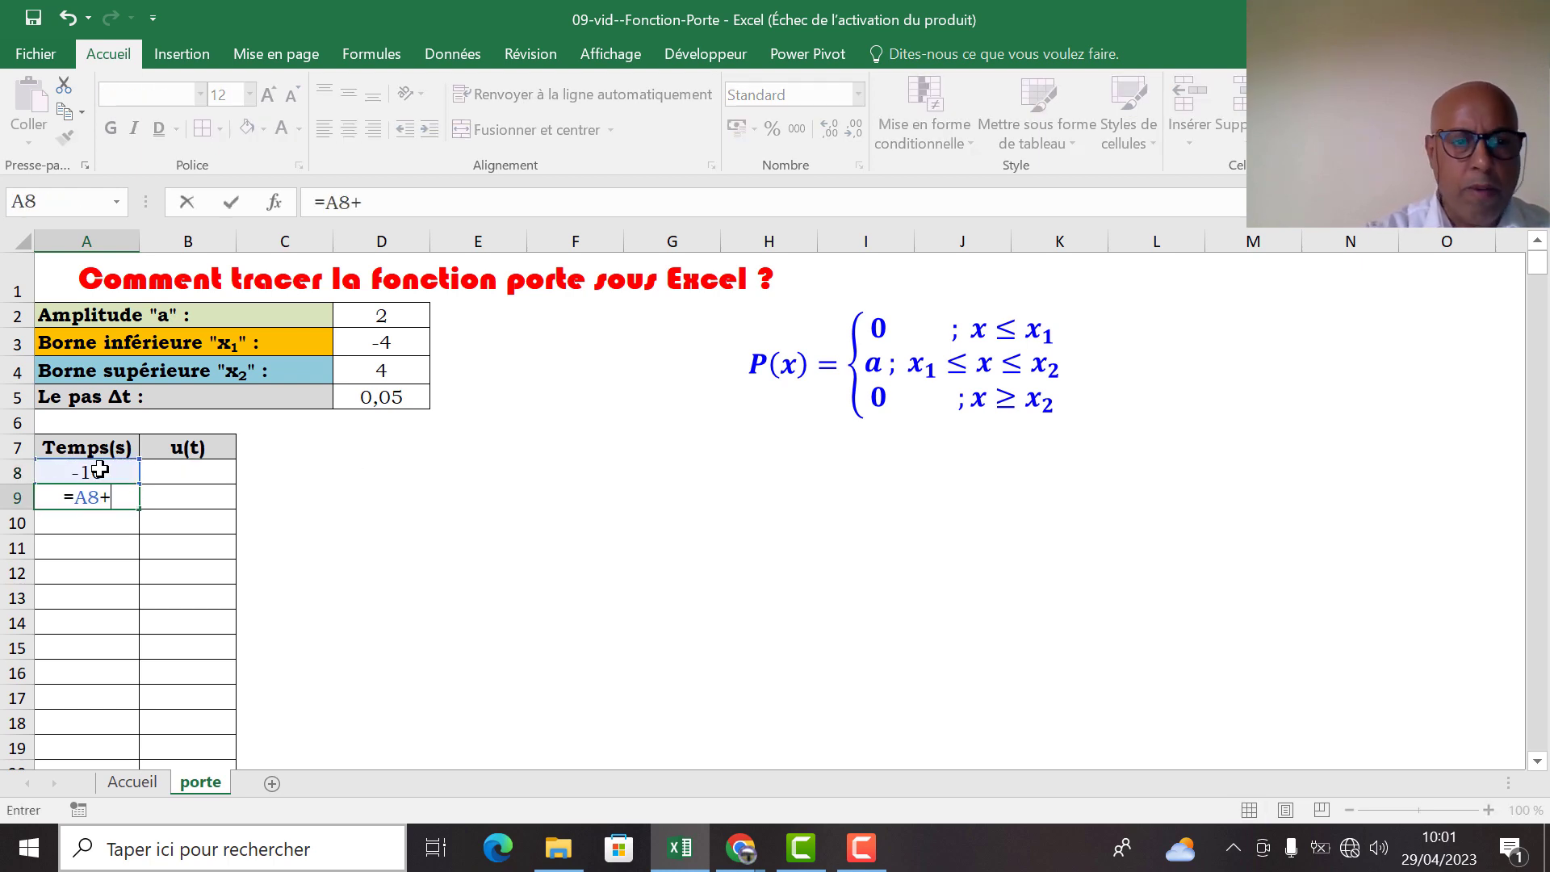
left_click(401, 397)
key("F4")
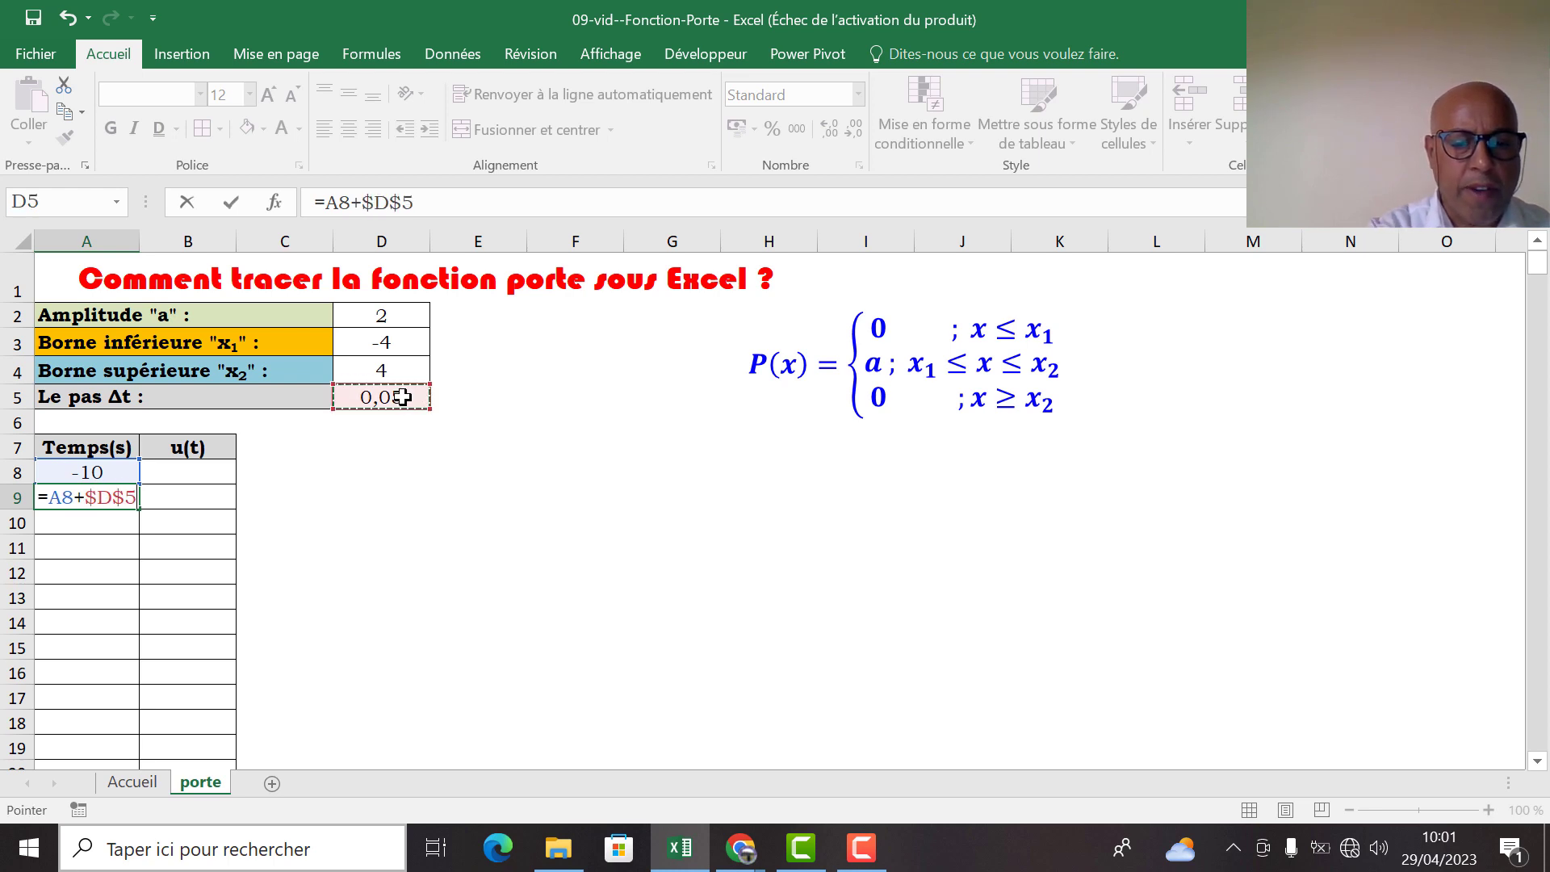
key("Return")
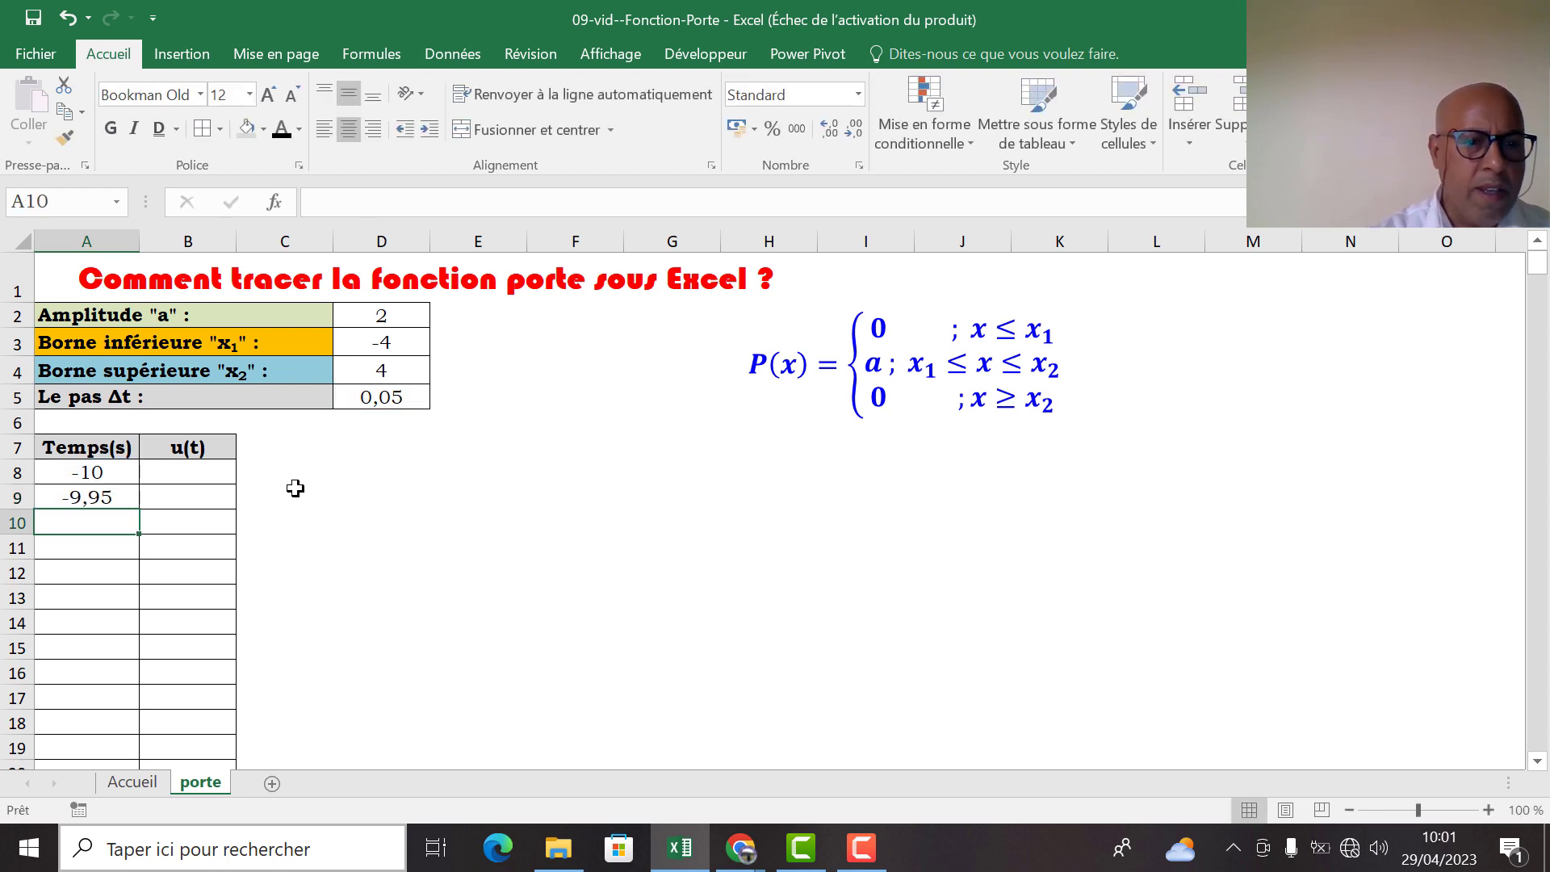
Fill the A9 time formula down column A to row 384
left_click(134, 496)
left_click_drag(137, 508, 139, 820)
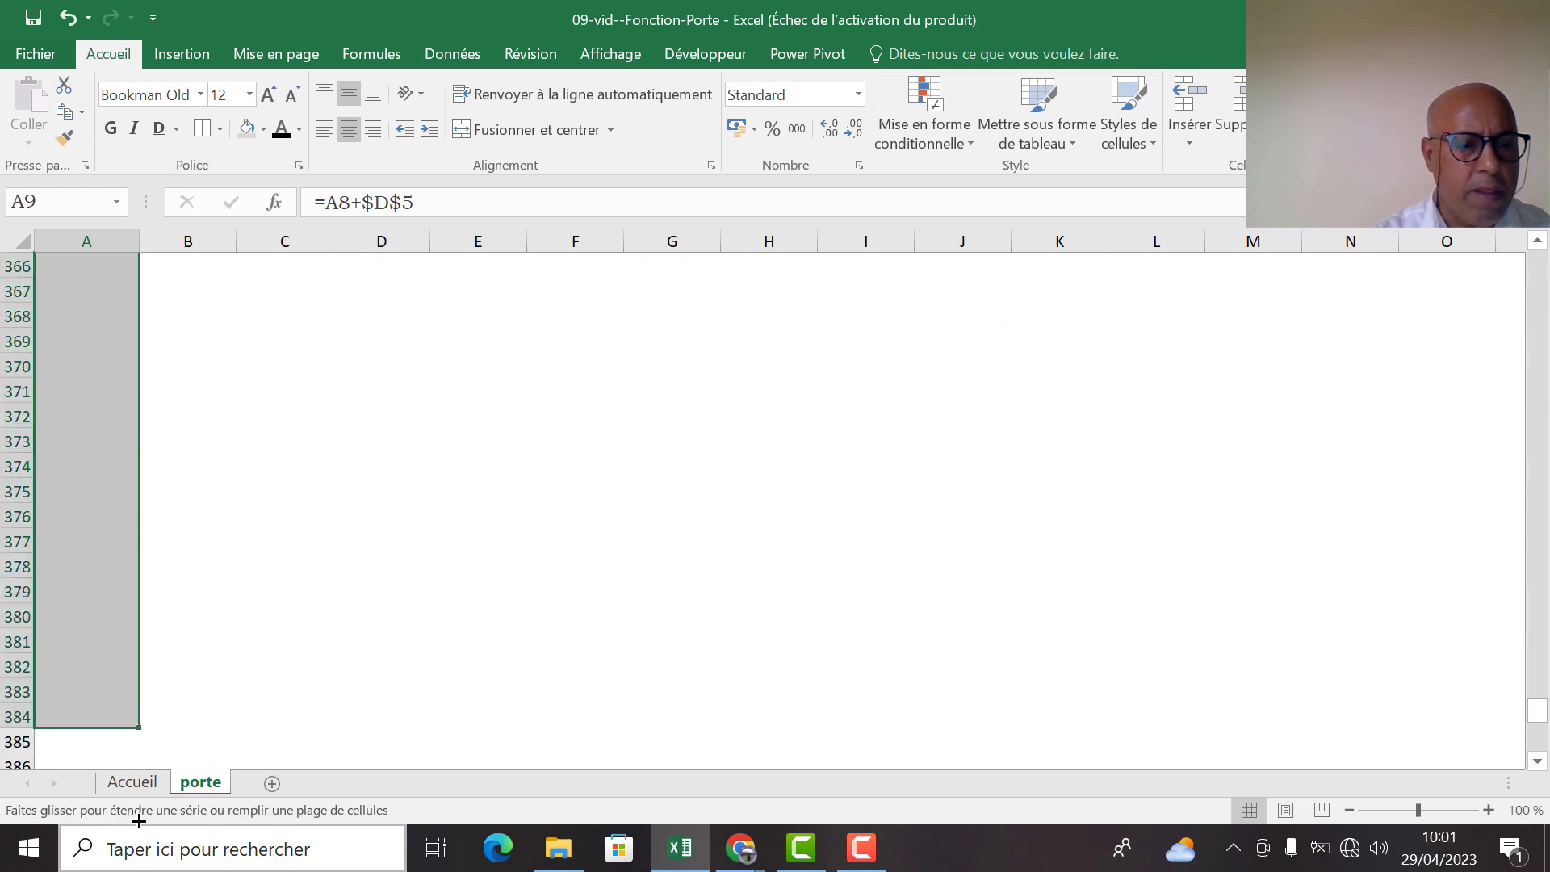
scroll(198, 674, "down", 3)
left_click(206, 663)
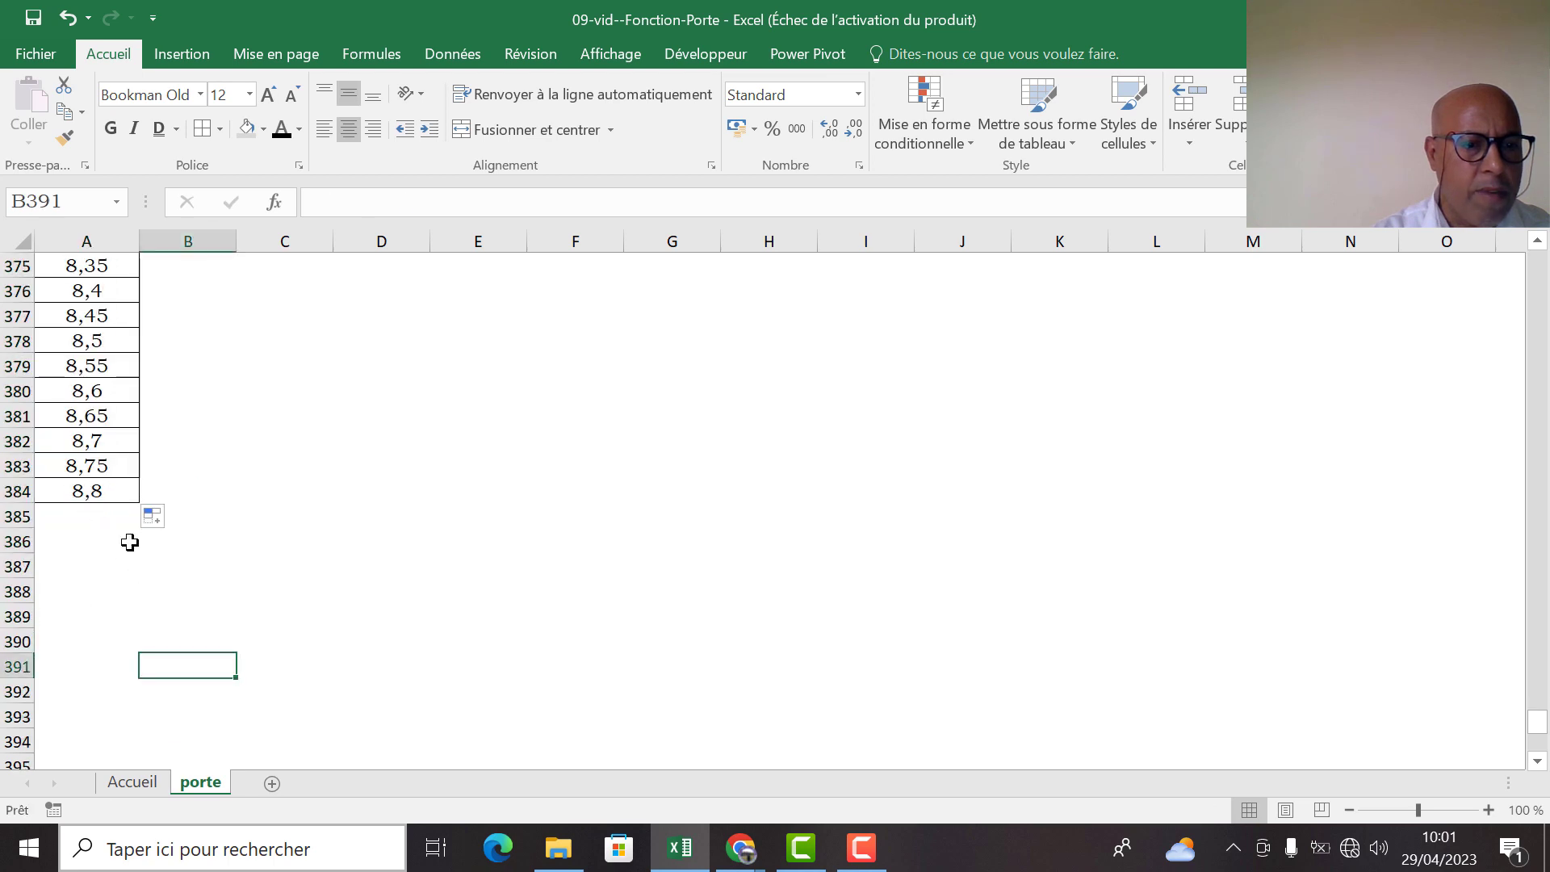
Extend the time formula down column A from row 384 until the series passes 10
left_click(89, 492)
left_click_drag(138, 500, 145, 668)
scroll(145, 660, "down", 3)
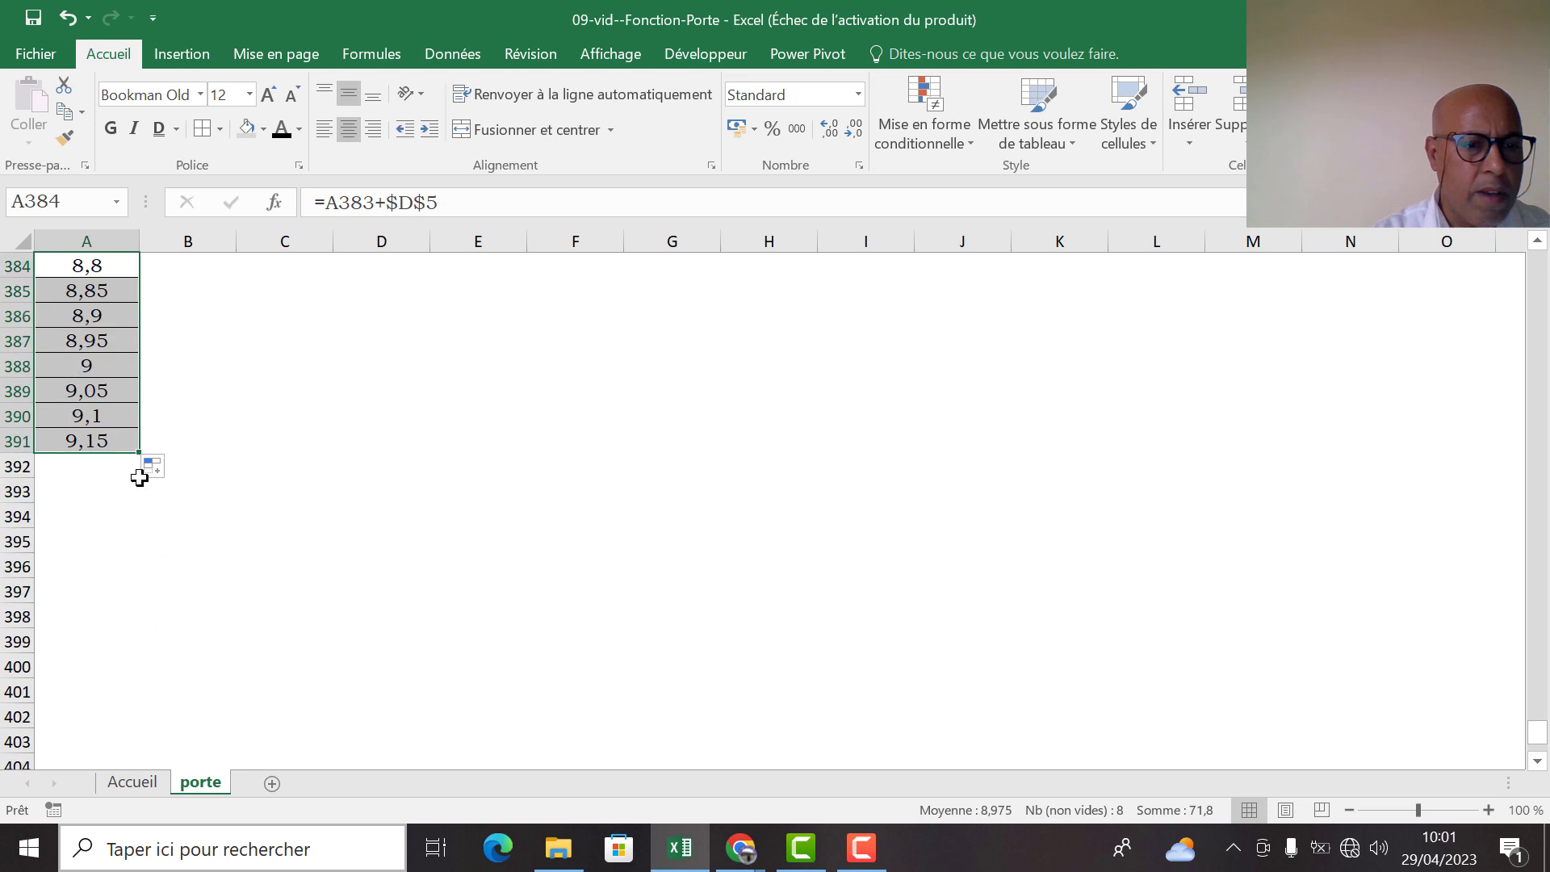
left_click_drag(139, 454, 138, 753)
scroll(142, 710, "down", 3)
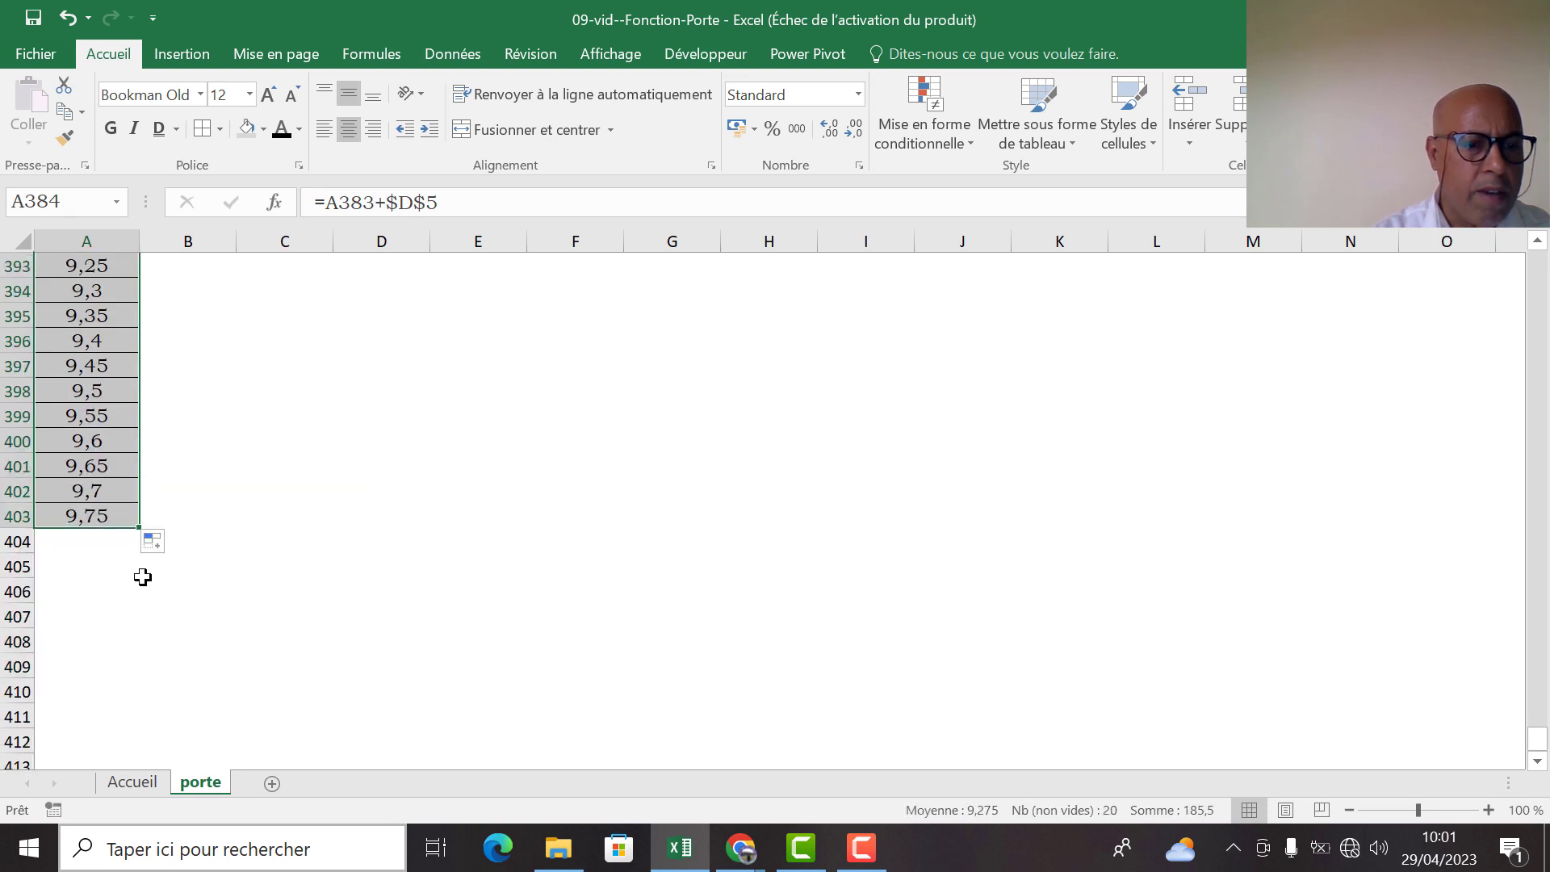
left_click_drag(139, 526, 153, 757)
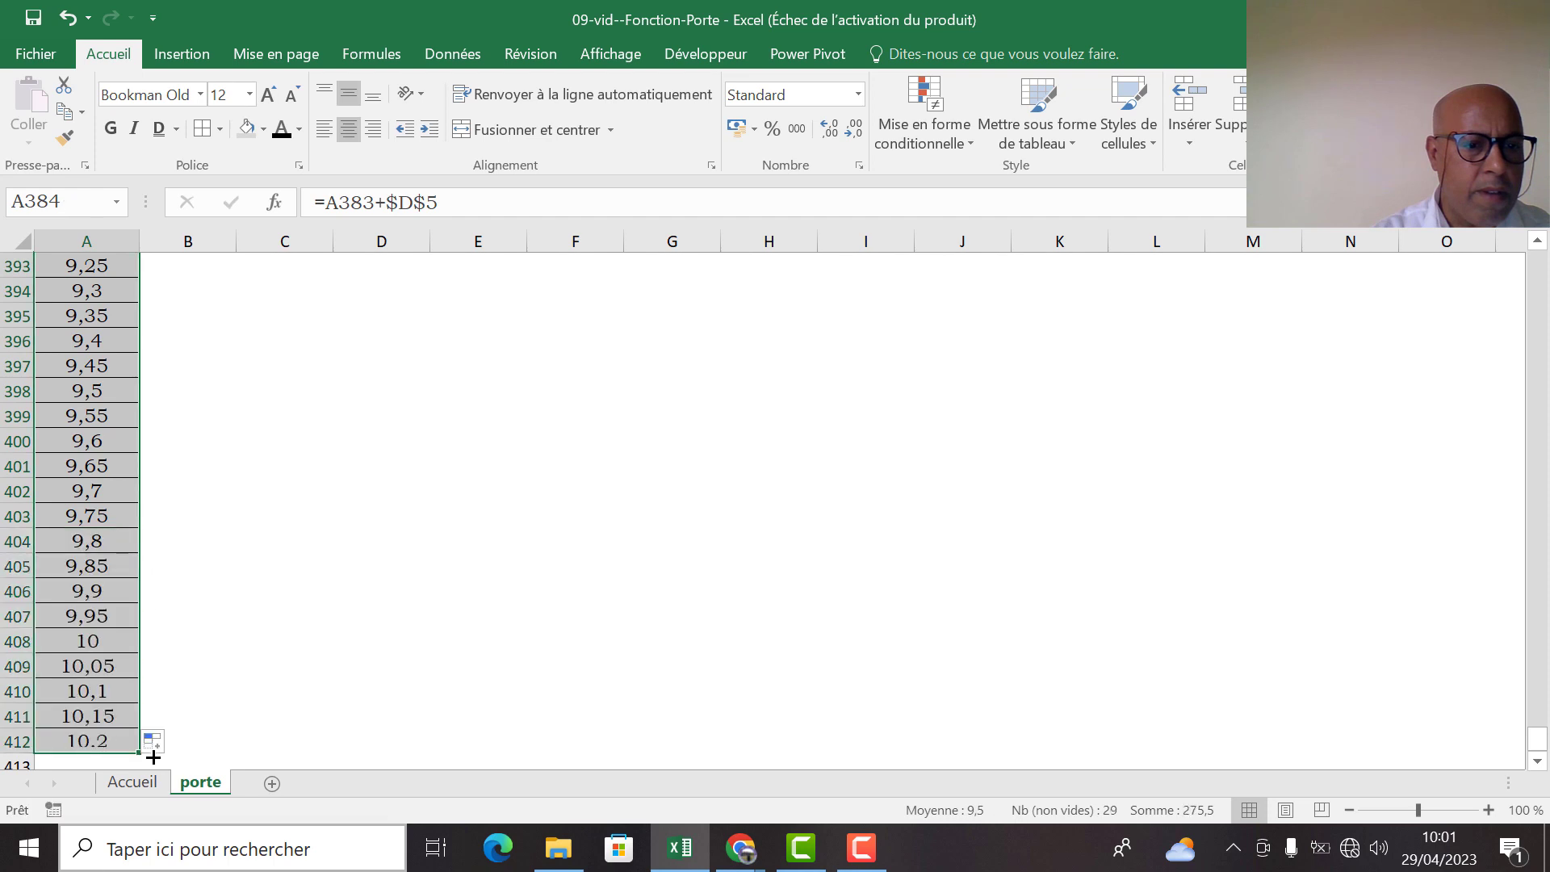
Delete the extra rows 409 to 422 so the time series ends at 10
left_click(194, 666)
left_click_drag(16, 666, 15, 755)
right_click(10, 641)
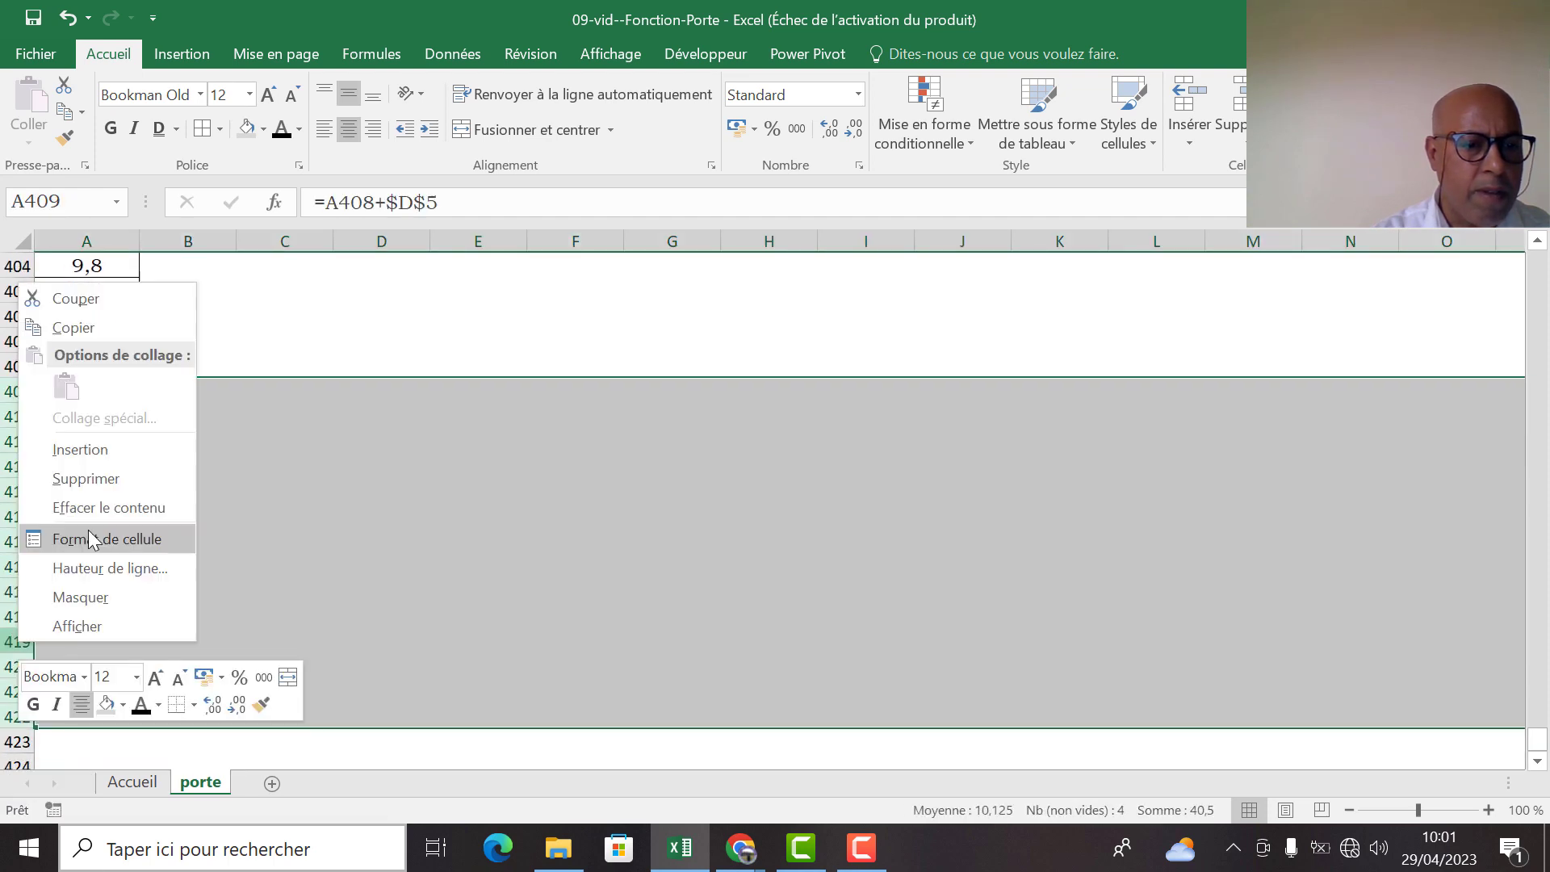
left_click(105, 495)
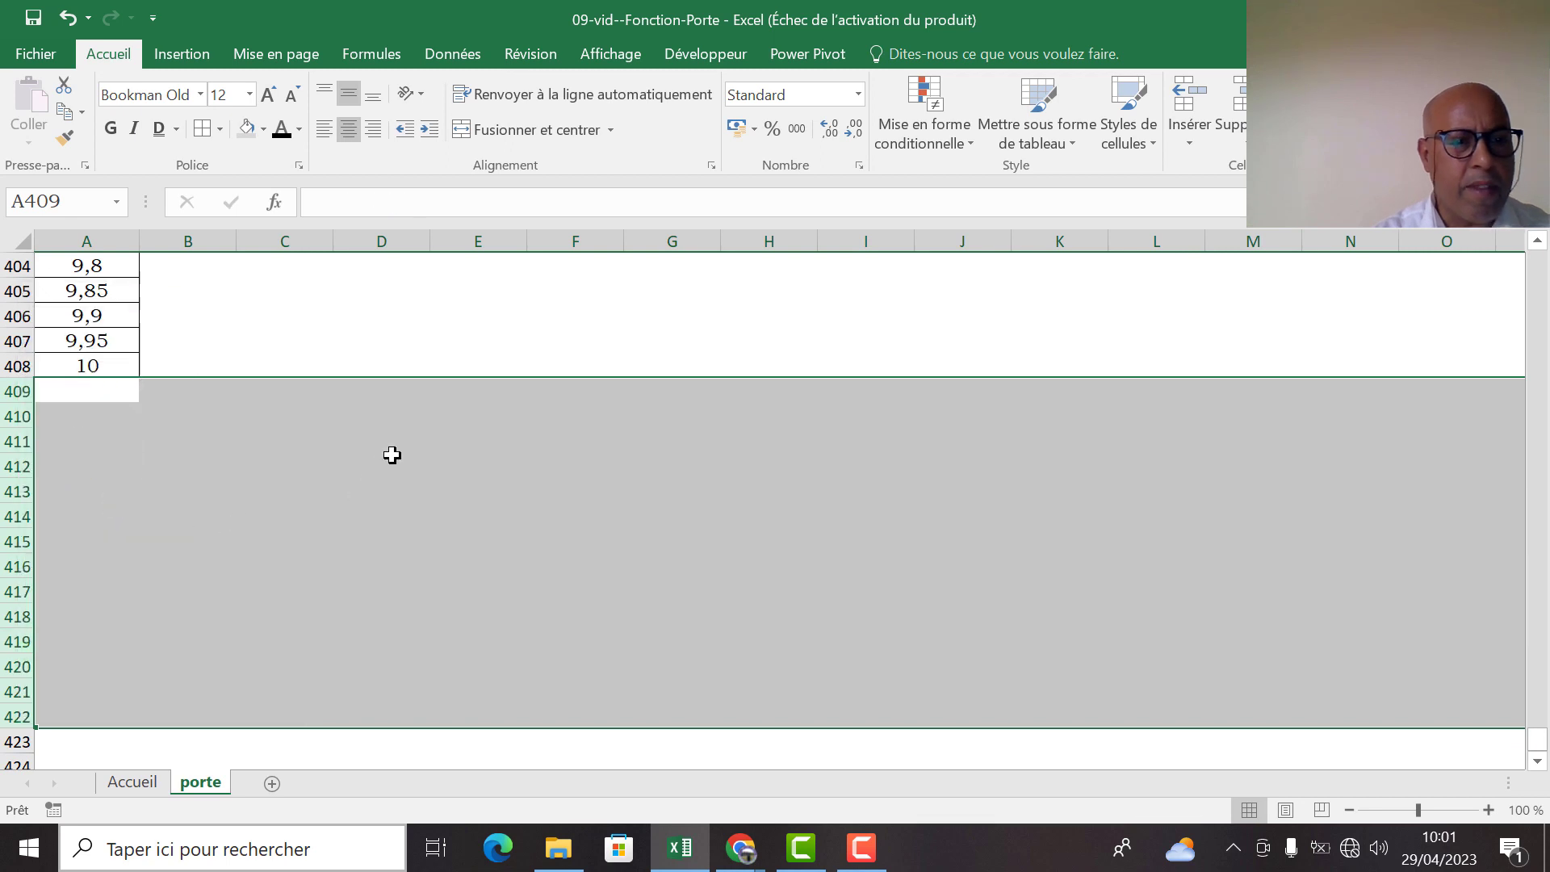
left_click(385, 456)
Start an SI formula in B8 with an ET test whose first condition is A8>=$D$3
left_click_drag(1538, 741, 1538, 257)
left_click(198, 466)
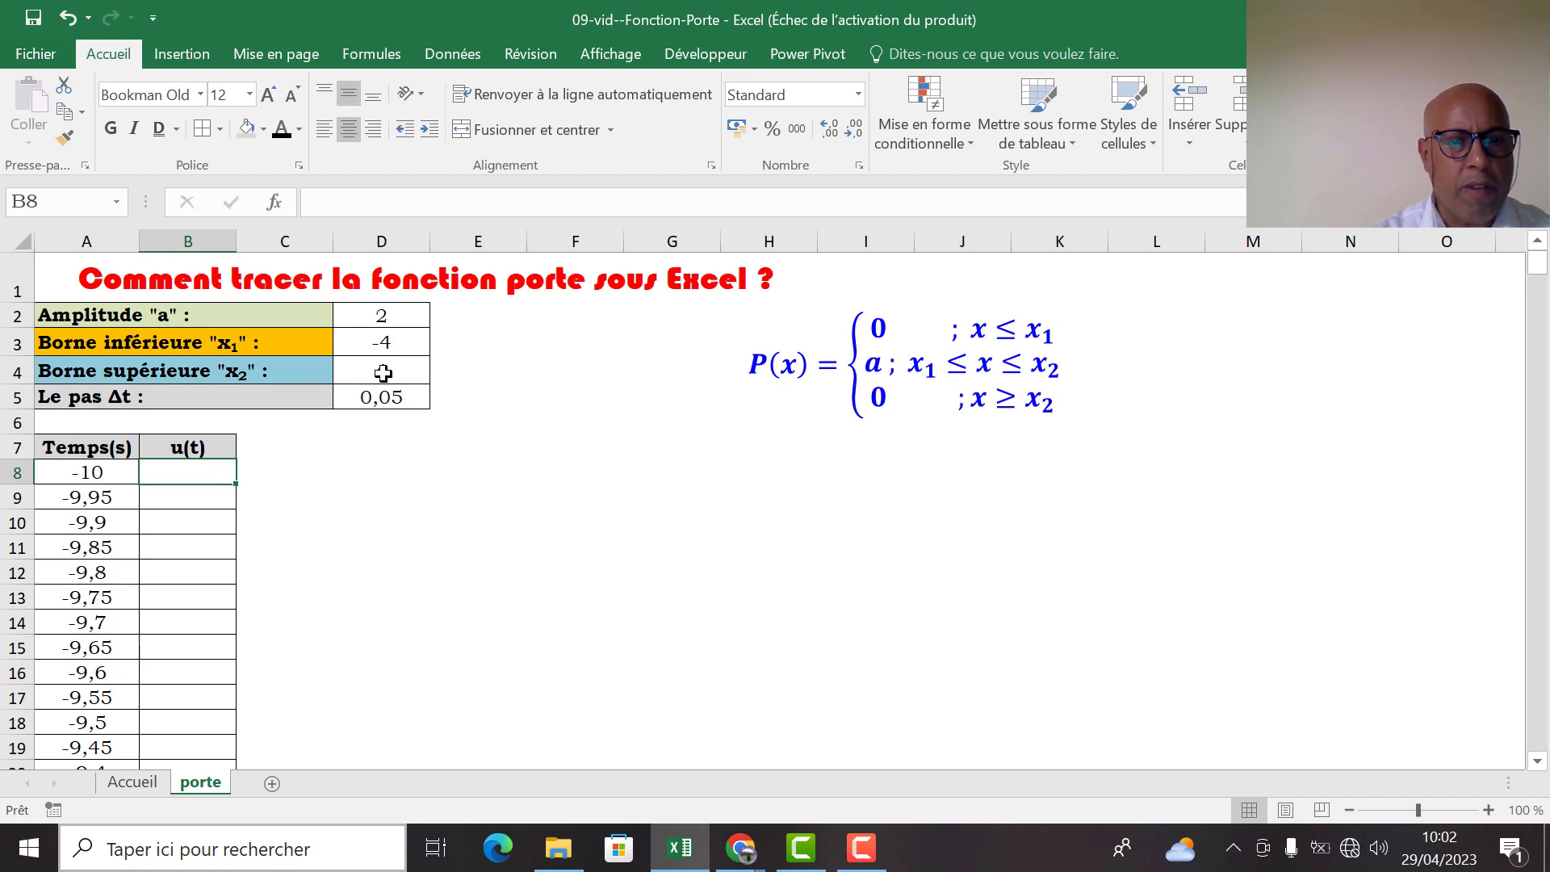
type("=si")
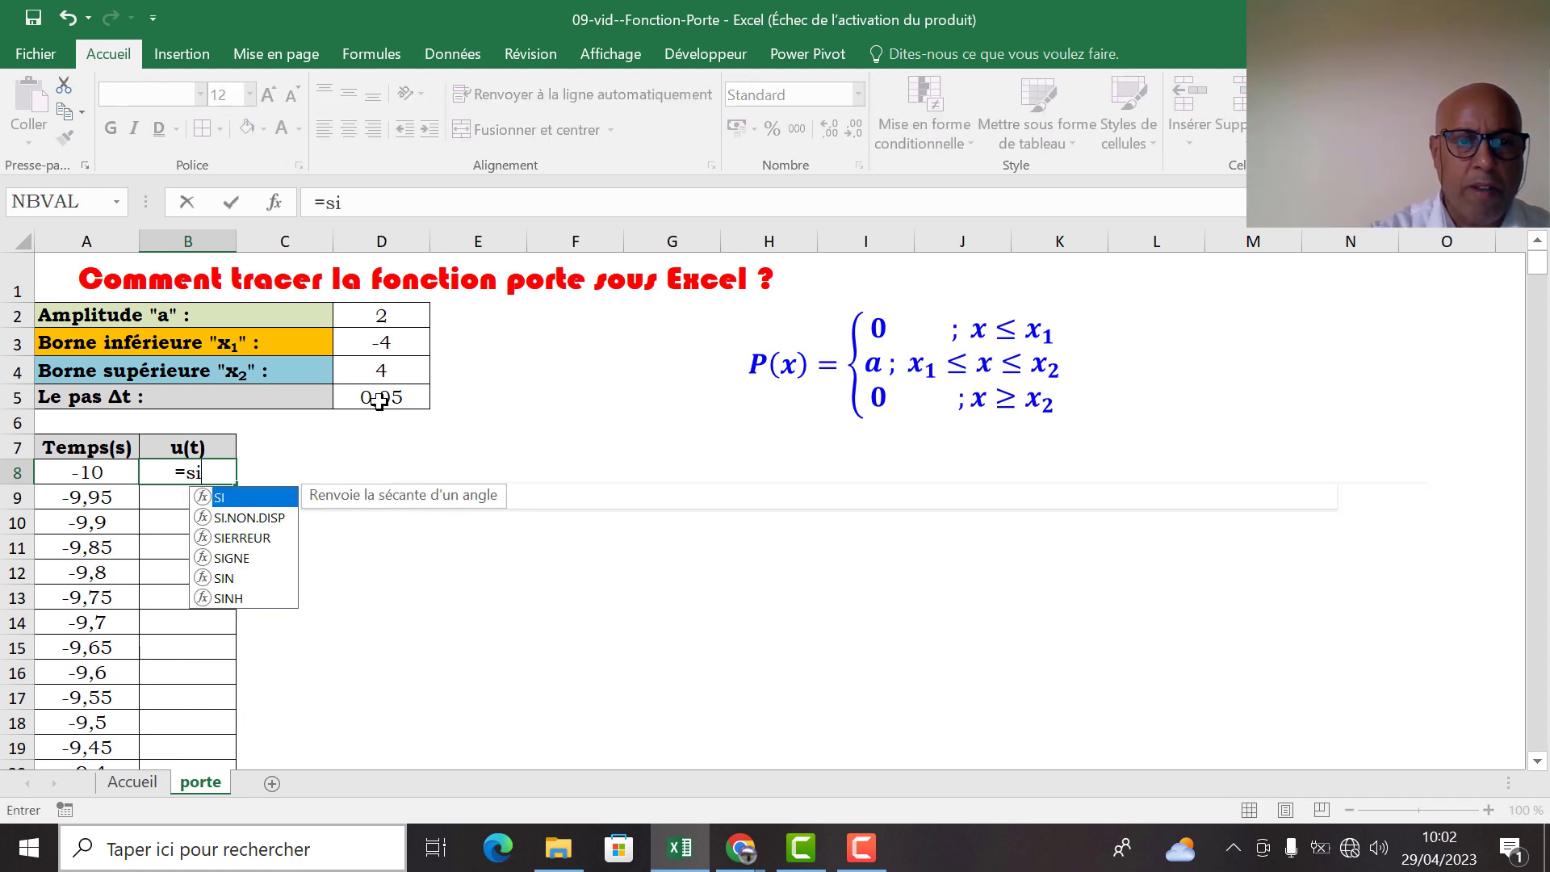
double_click(245, 499)
type("ET(")
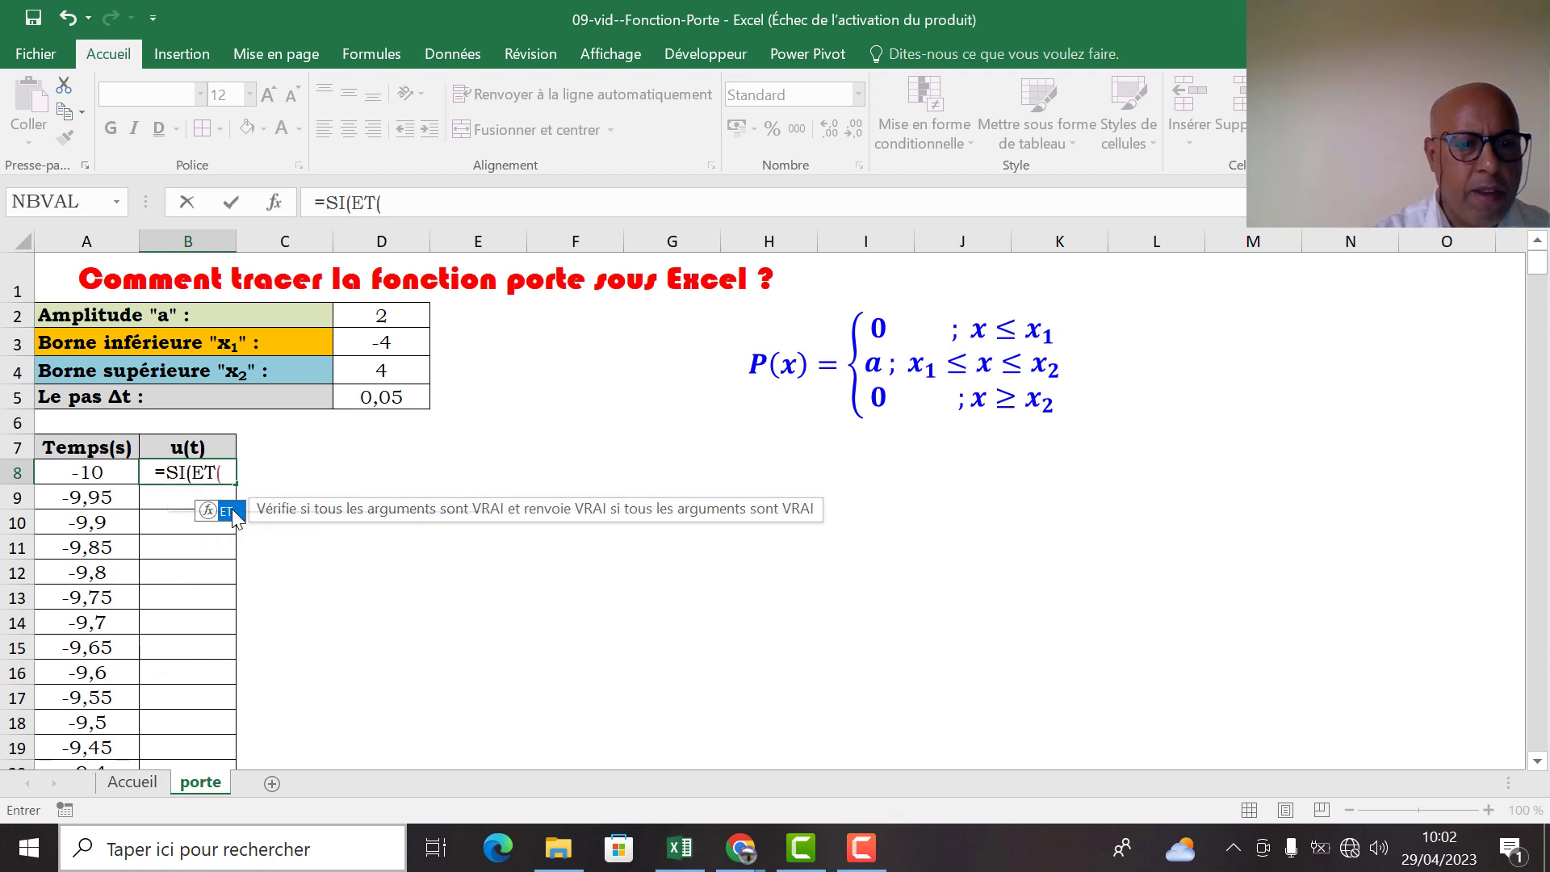
double_click(234, 512)
left_click(113, 475)
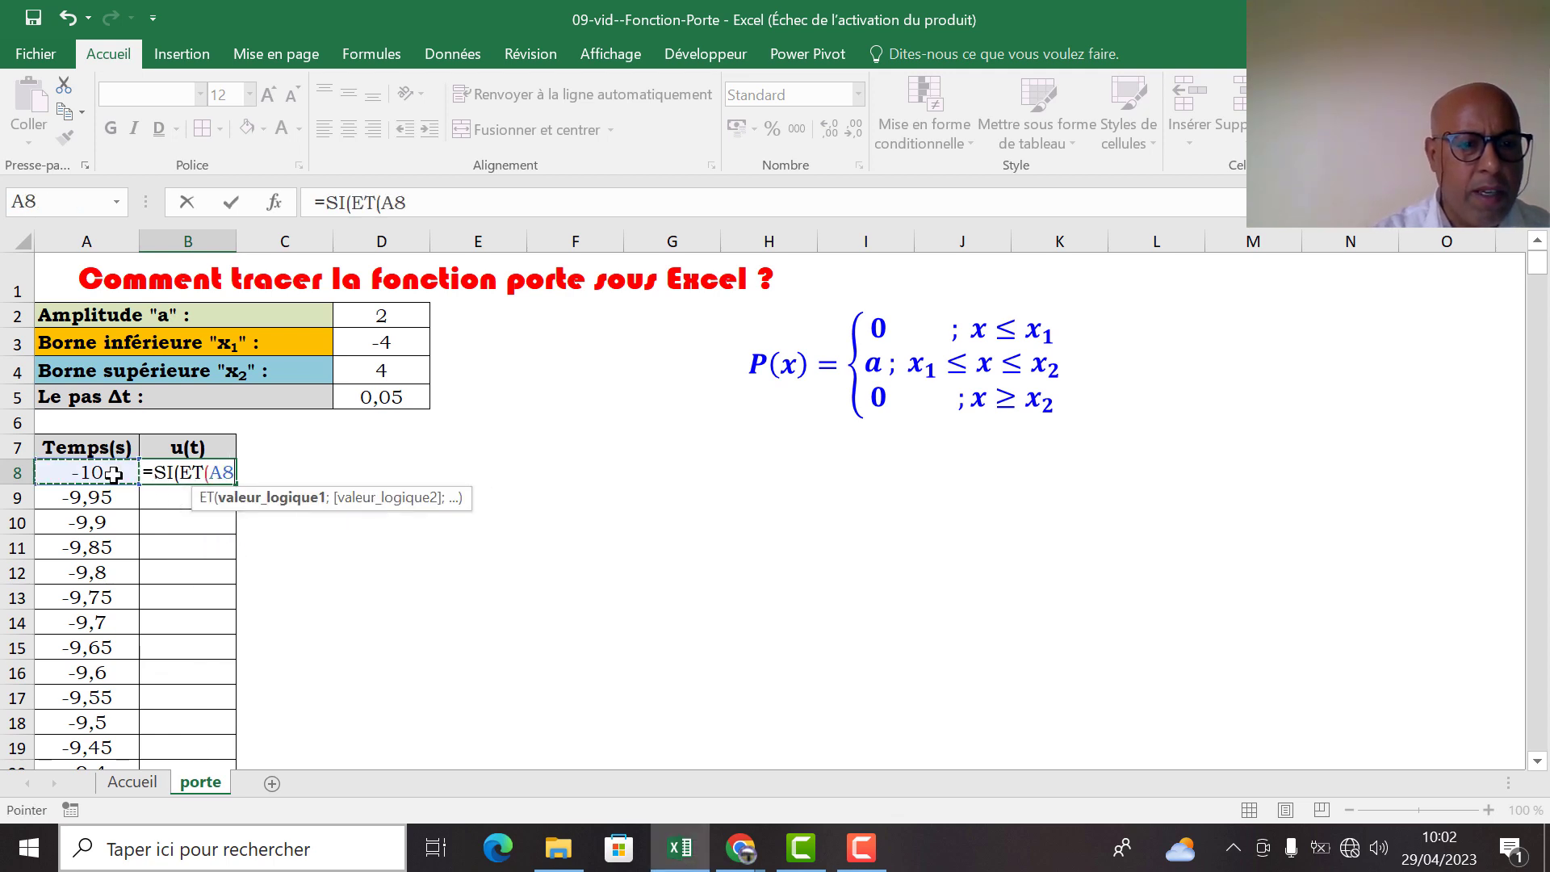
type(">=")
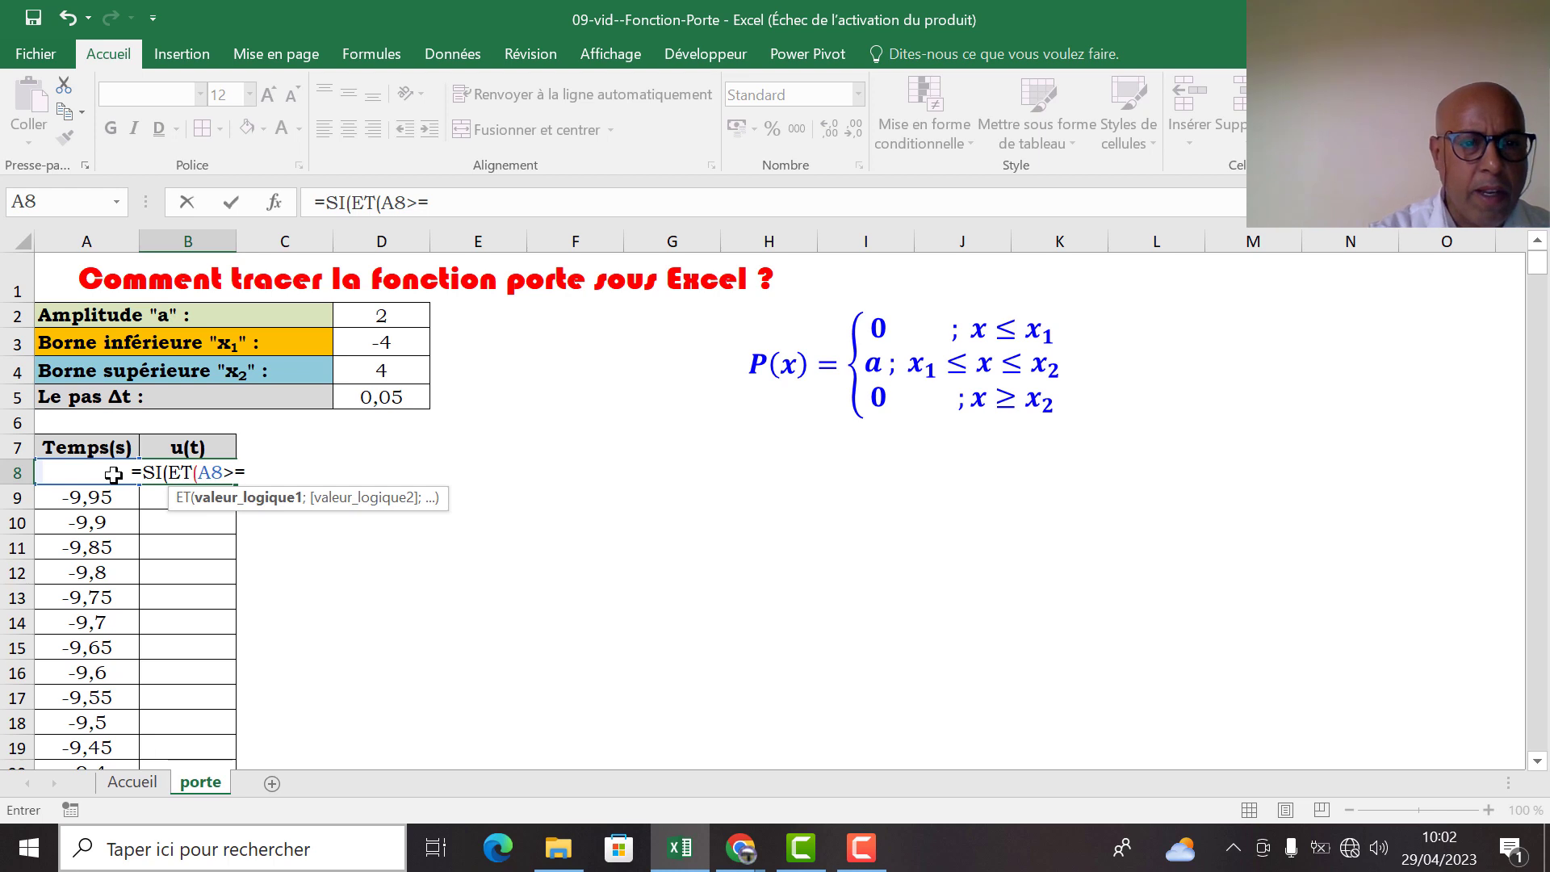
left_click(371, 345)
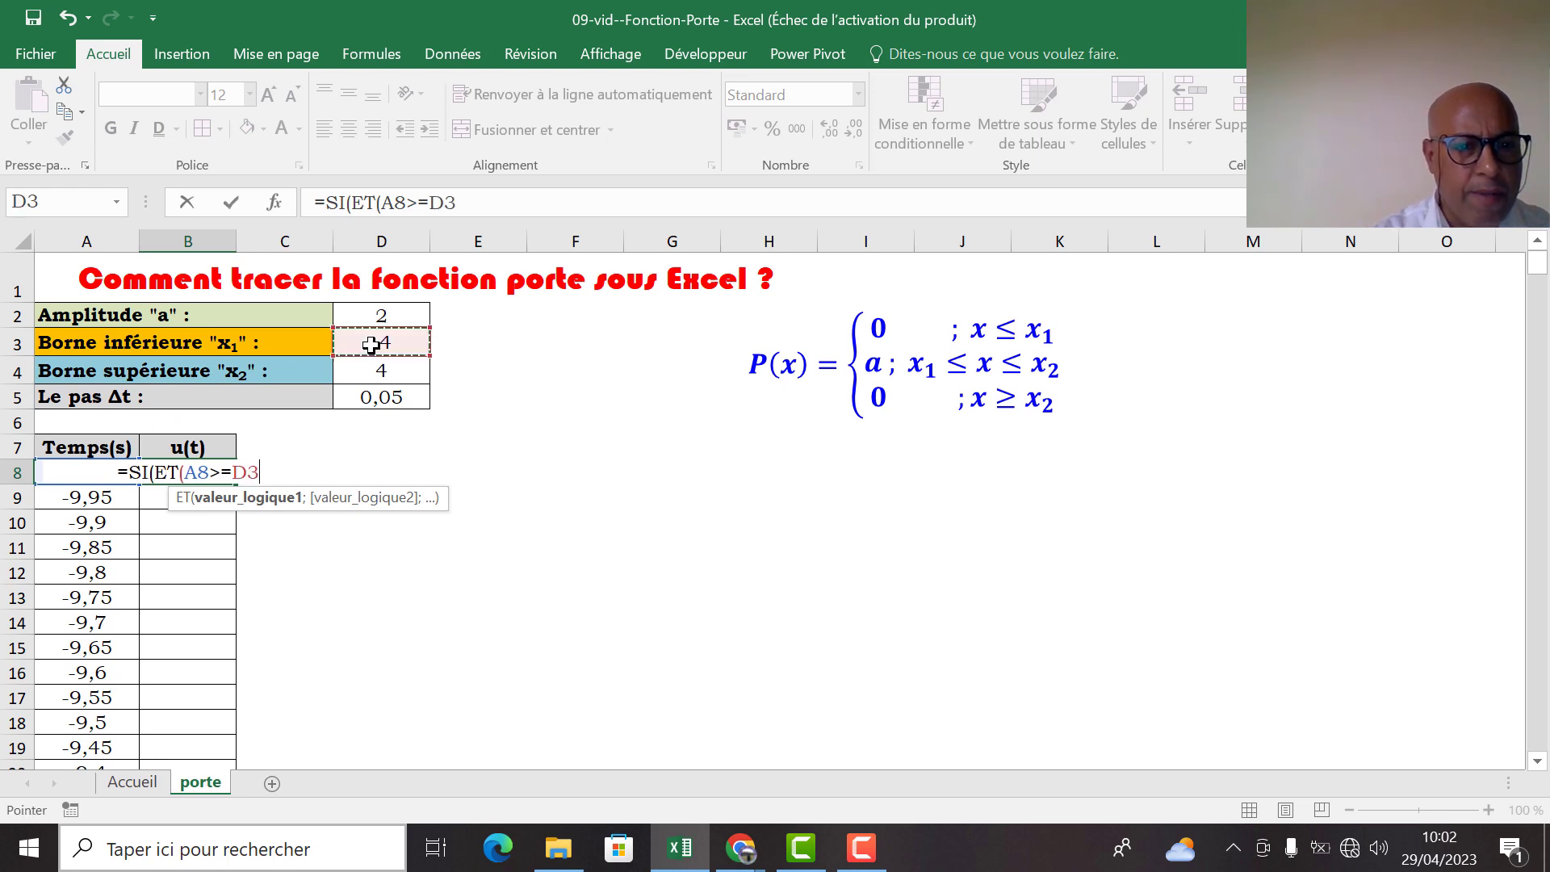
key("F4")
type(";")
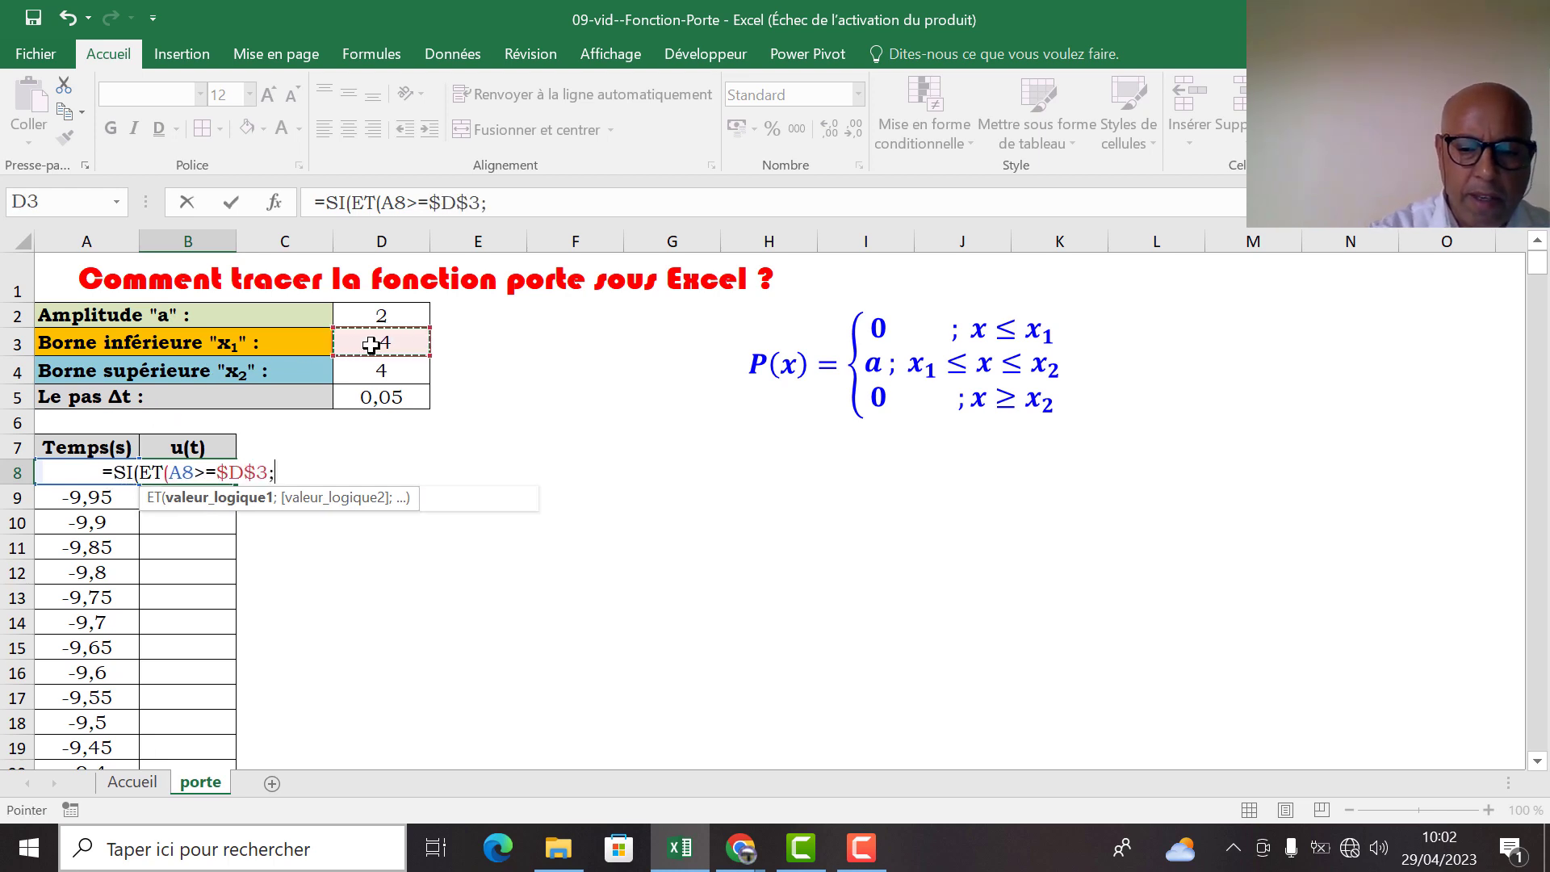
type("A8<=")
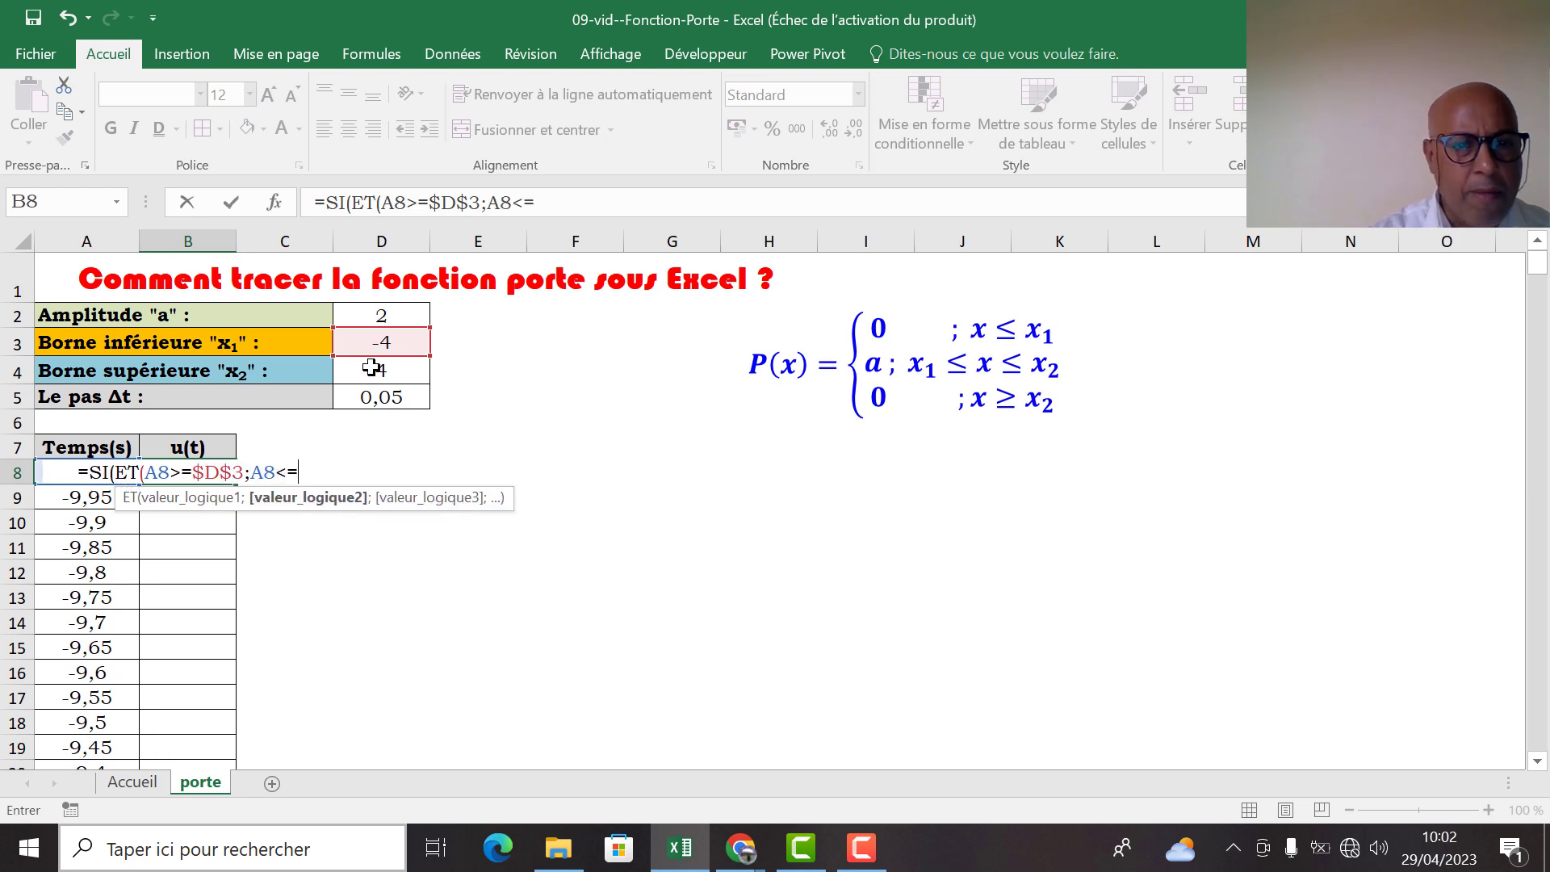
Add A8<=$D$4 as the second condition of the B8 formula and close the ET test
left_click(372, 368)
key("F4")
type(");")
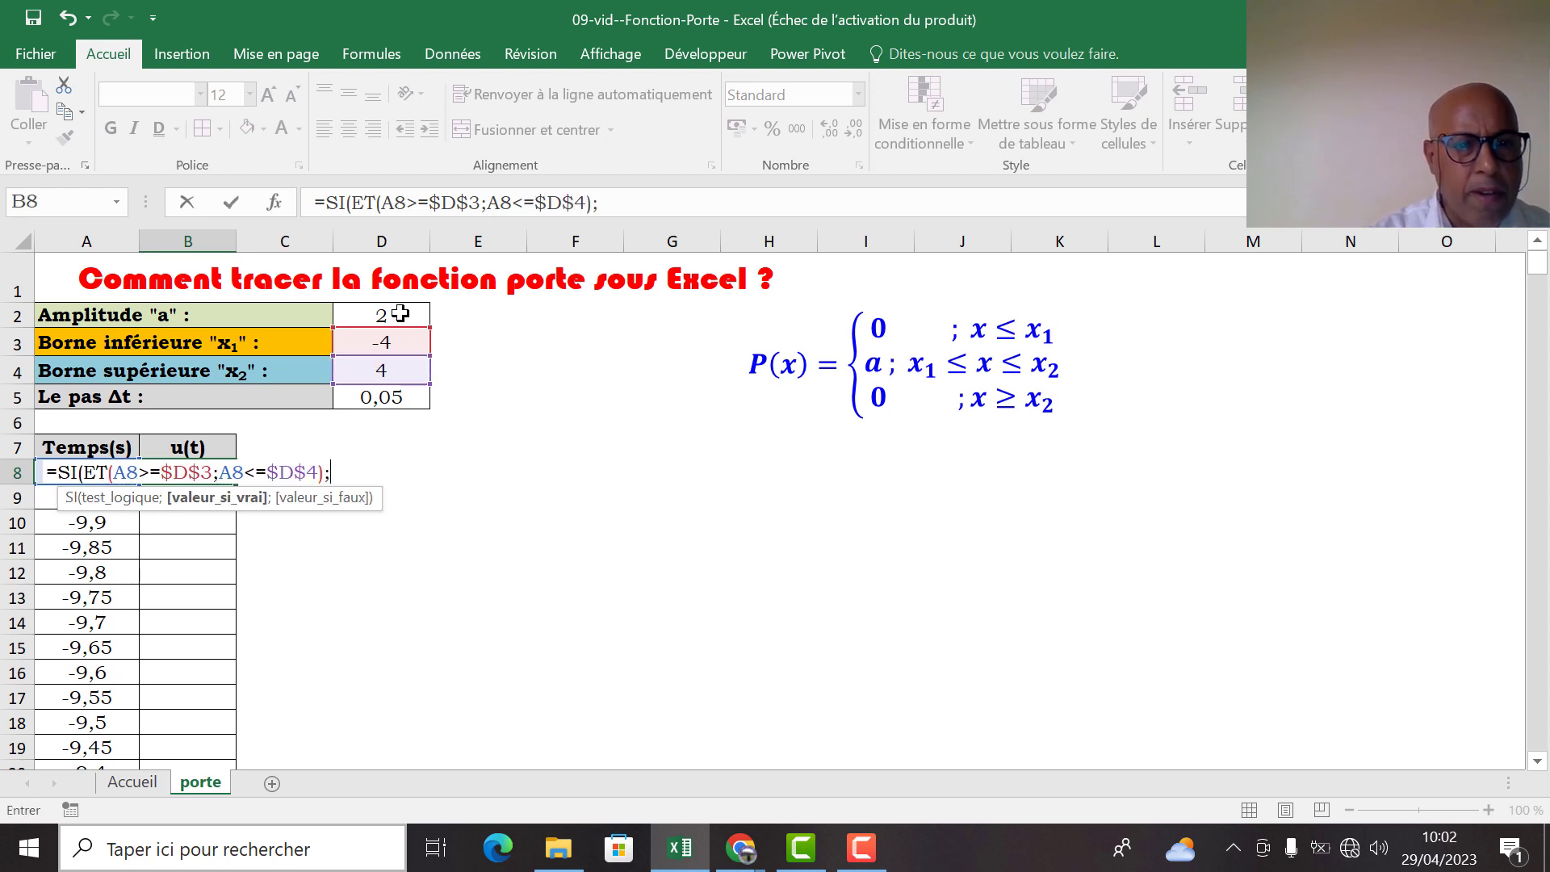
Complete the B8 formula so it returns the amplitude $D$2 when the test is true and 0 otherwise
left_click(397, 313)
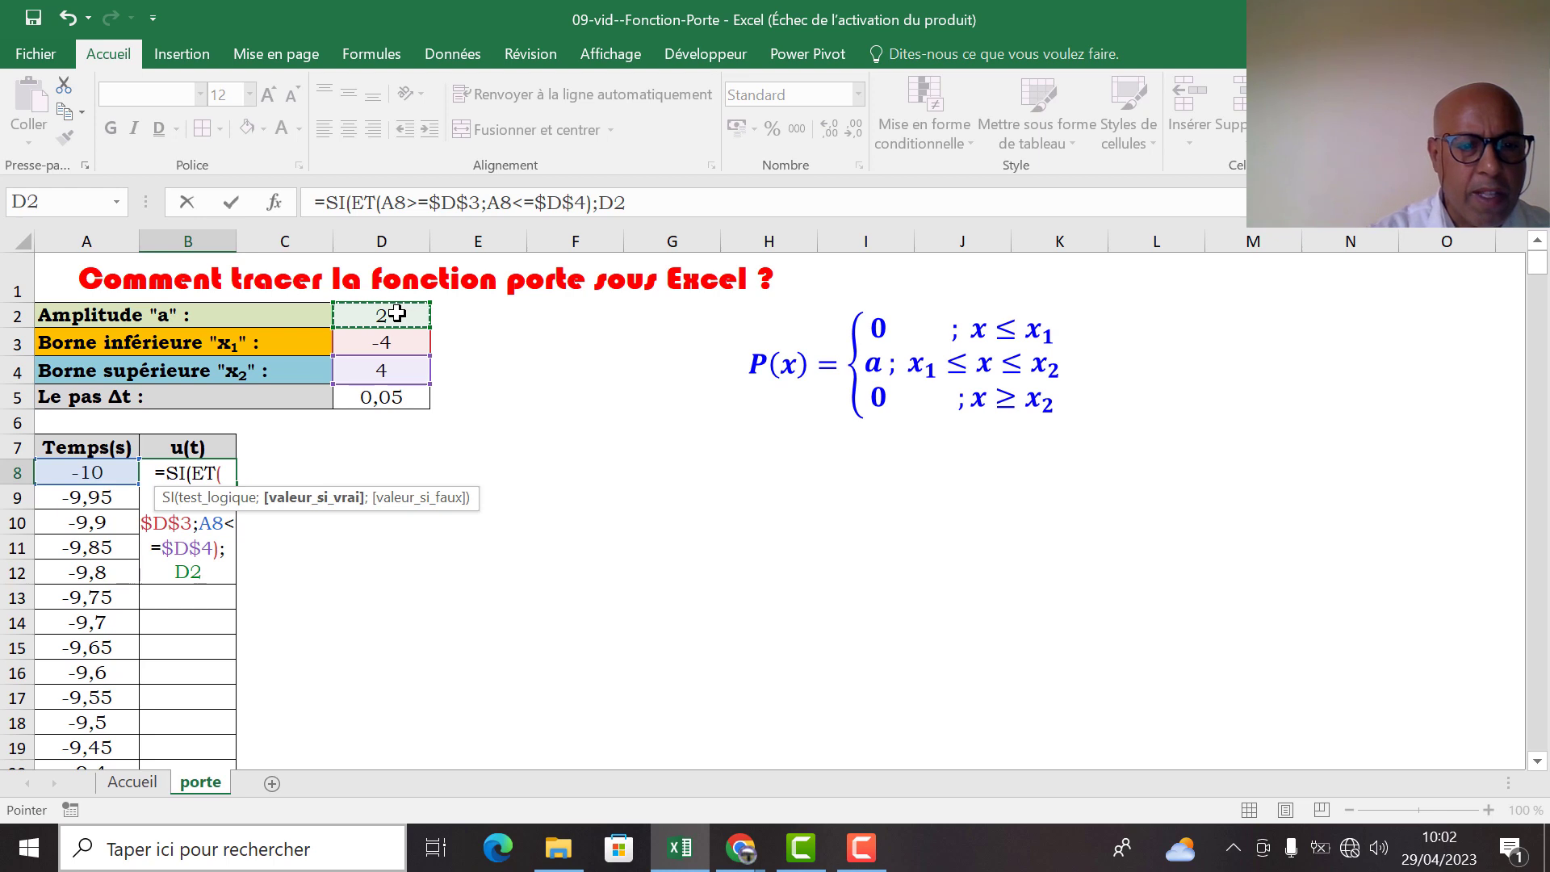
key("F4")
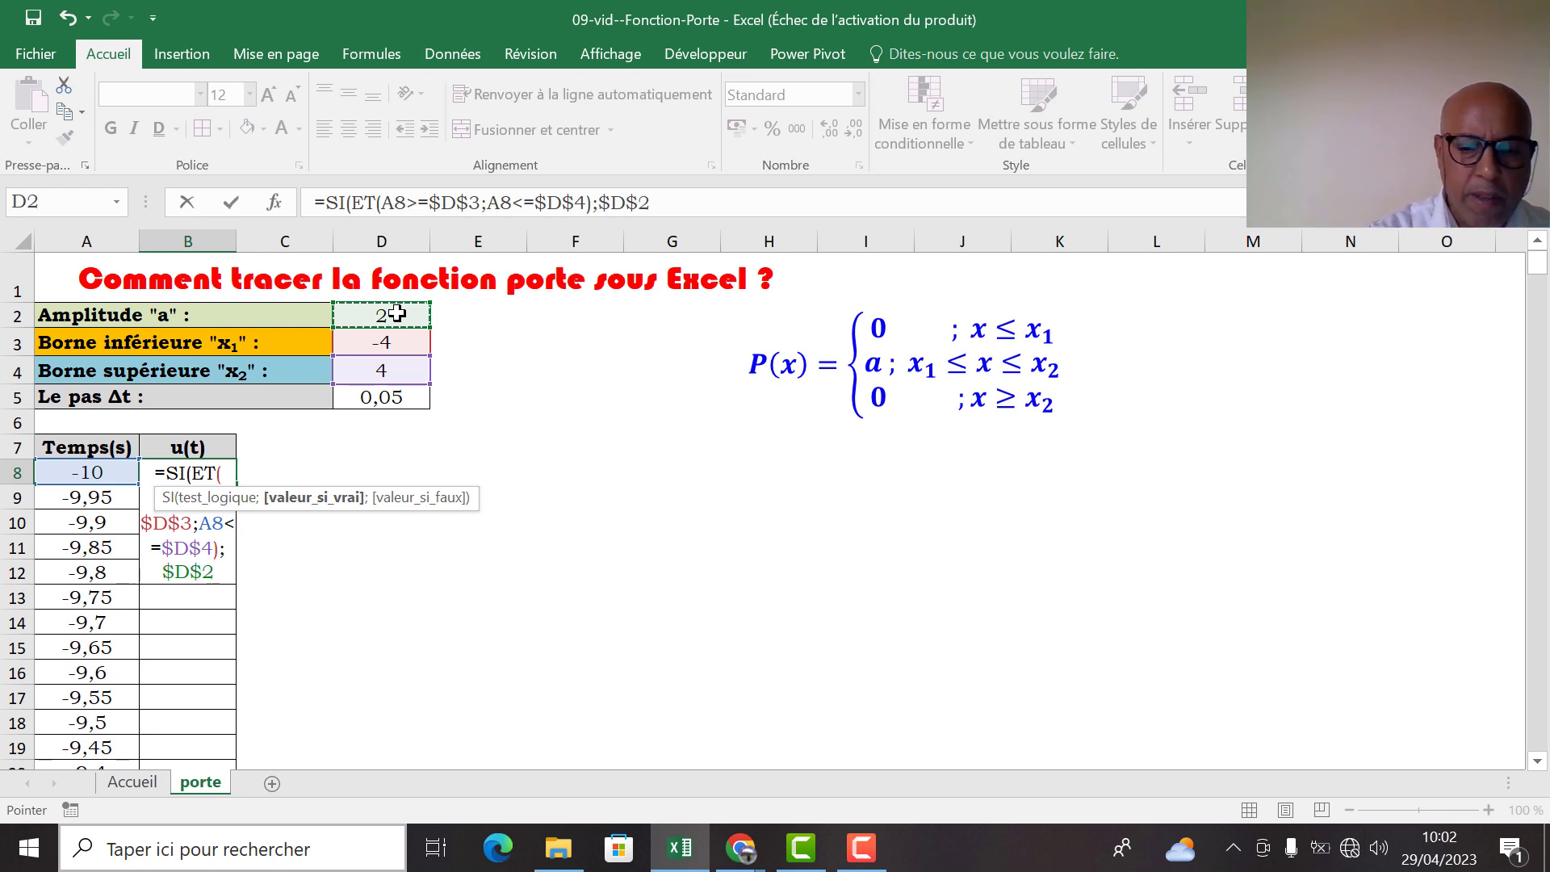
type(";0")
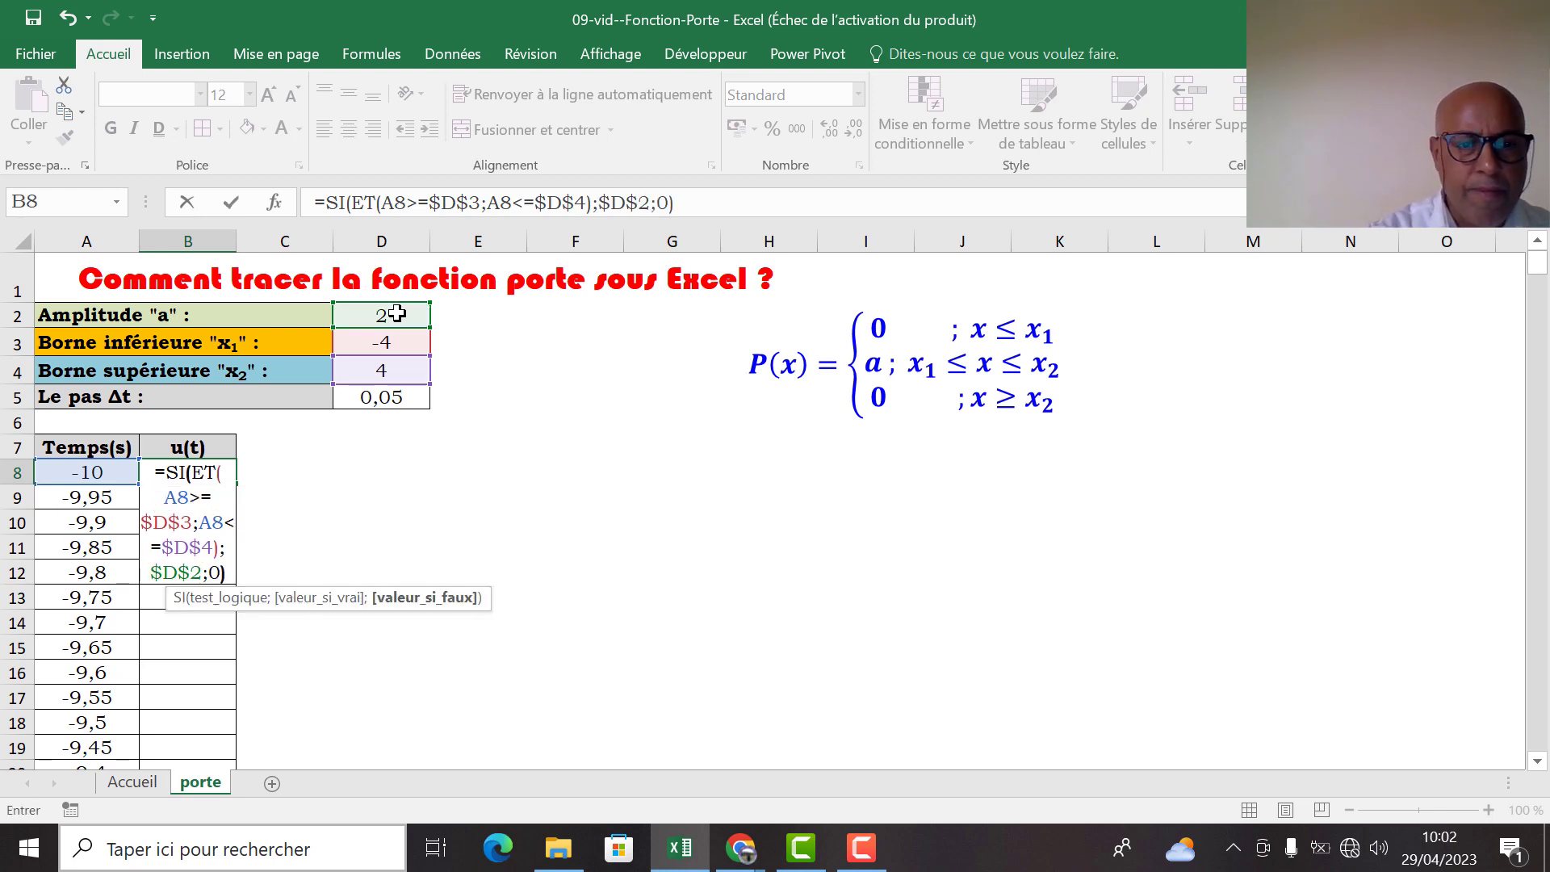
type(")")
key("Return")
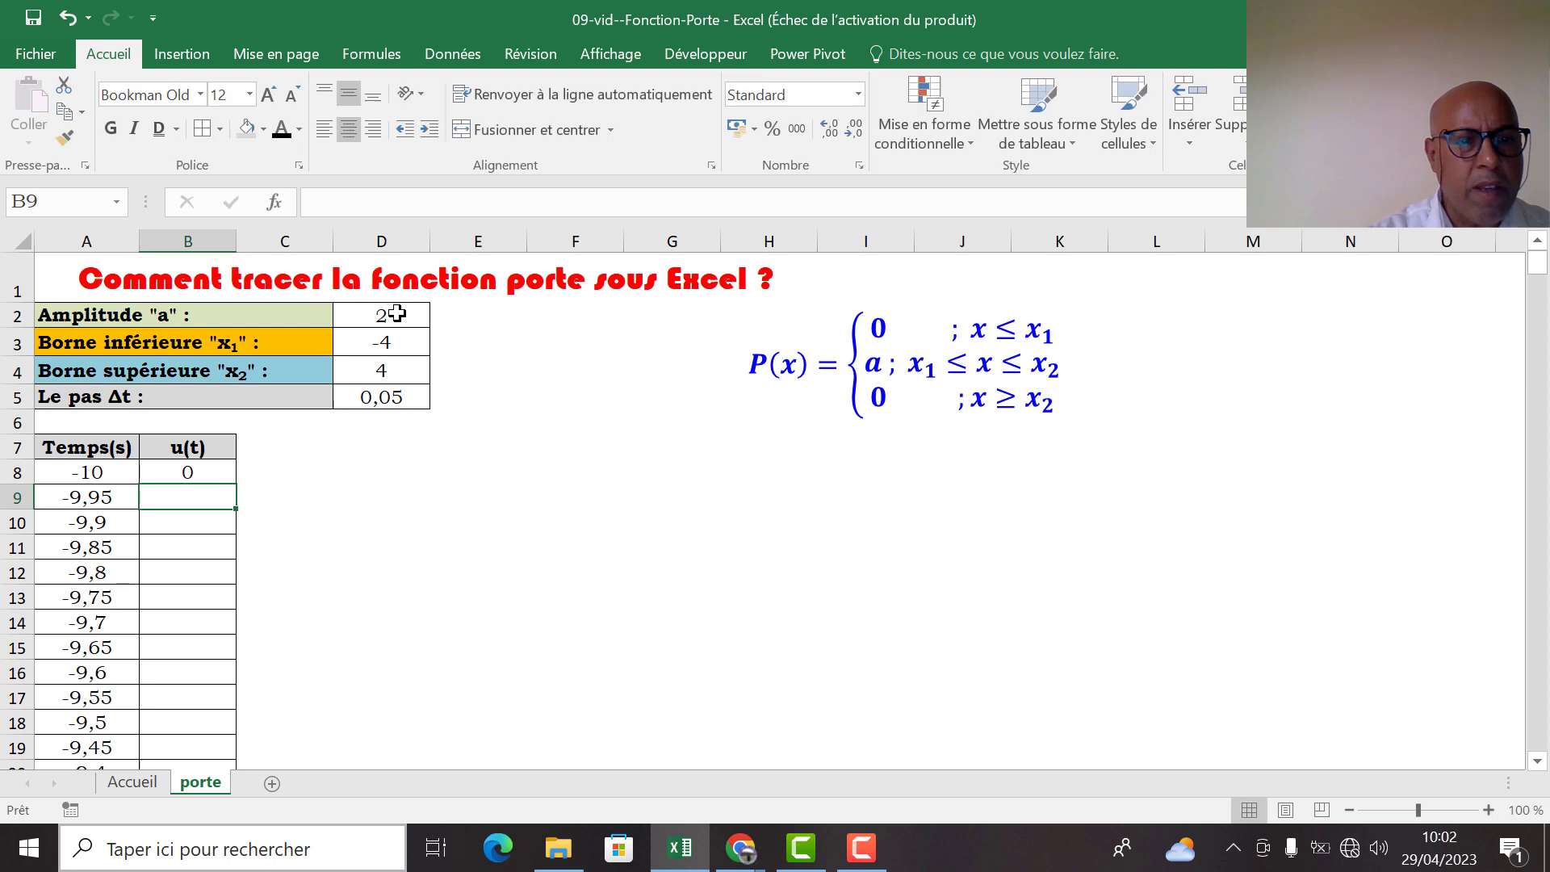
Fill the B8 formula down the u(t) column to the last time row
left_click(207, 472)
left_click_drag(235, 489, 234, 701)
left_click_drag(1518, 727, 1537, 262)
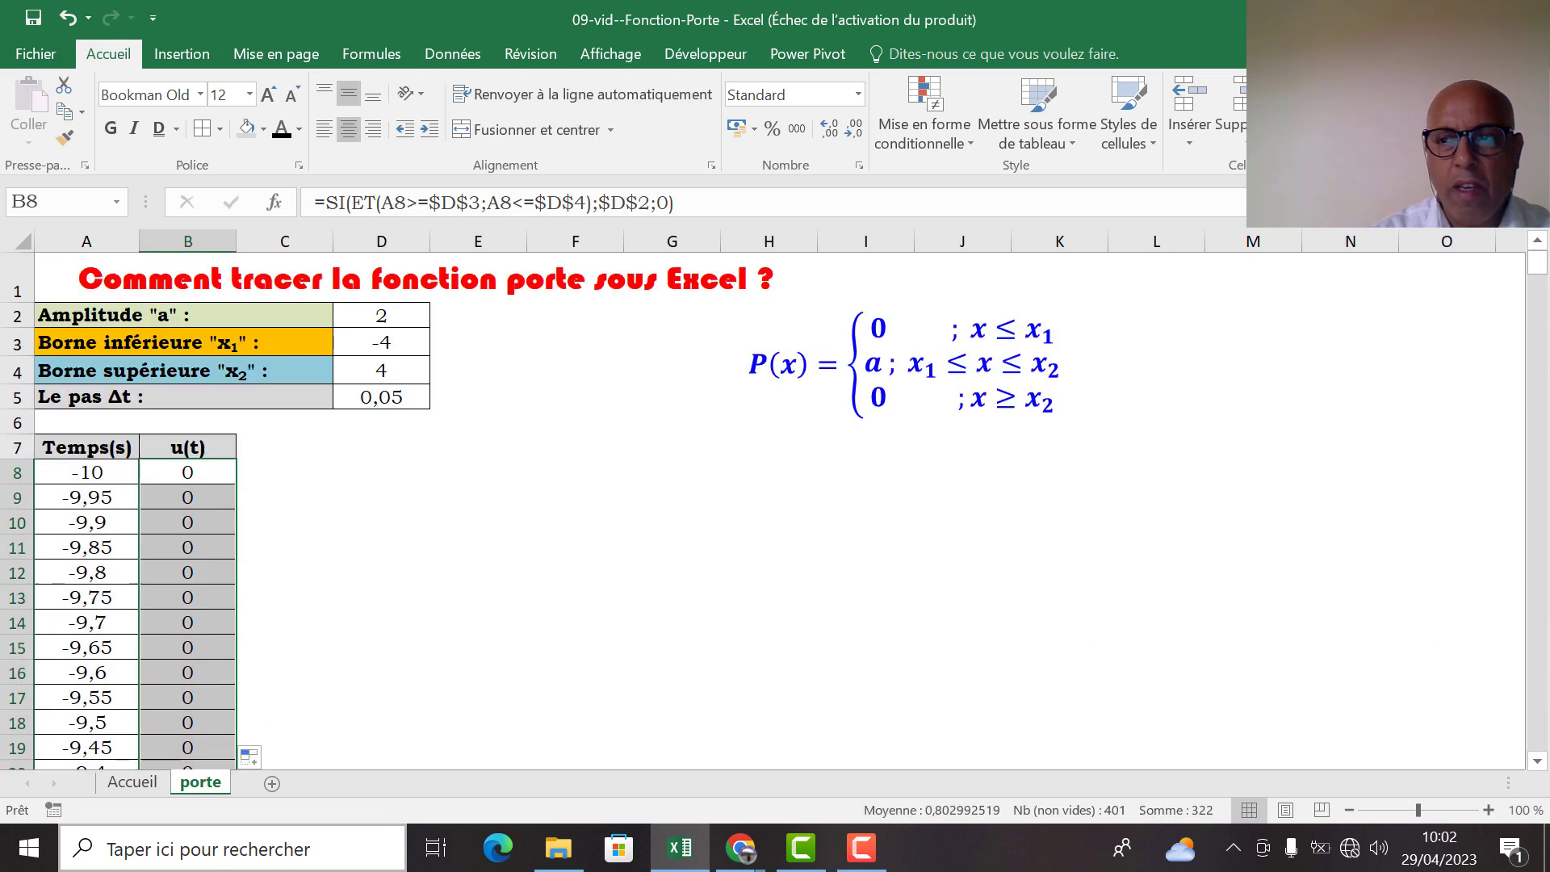
Enter =FORMULETEXTE(B8) in C8 to show the formula of B8 as text
left_click(260, 468)
type("=fo")
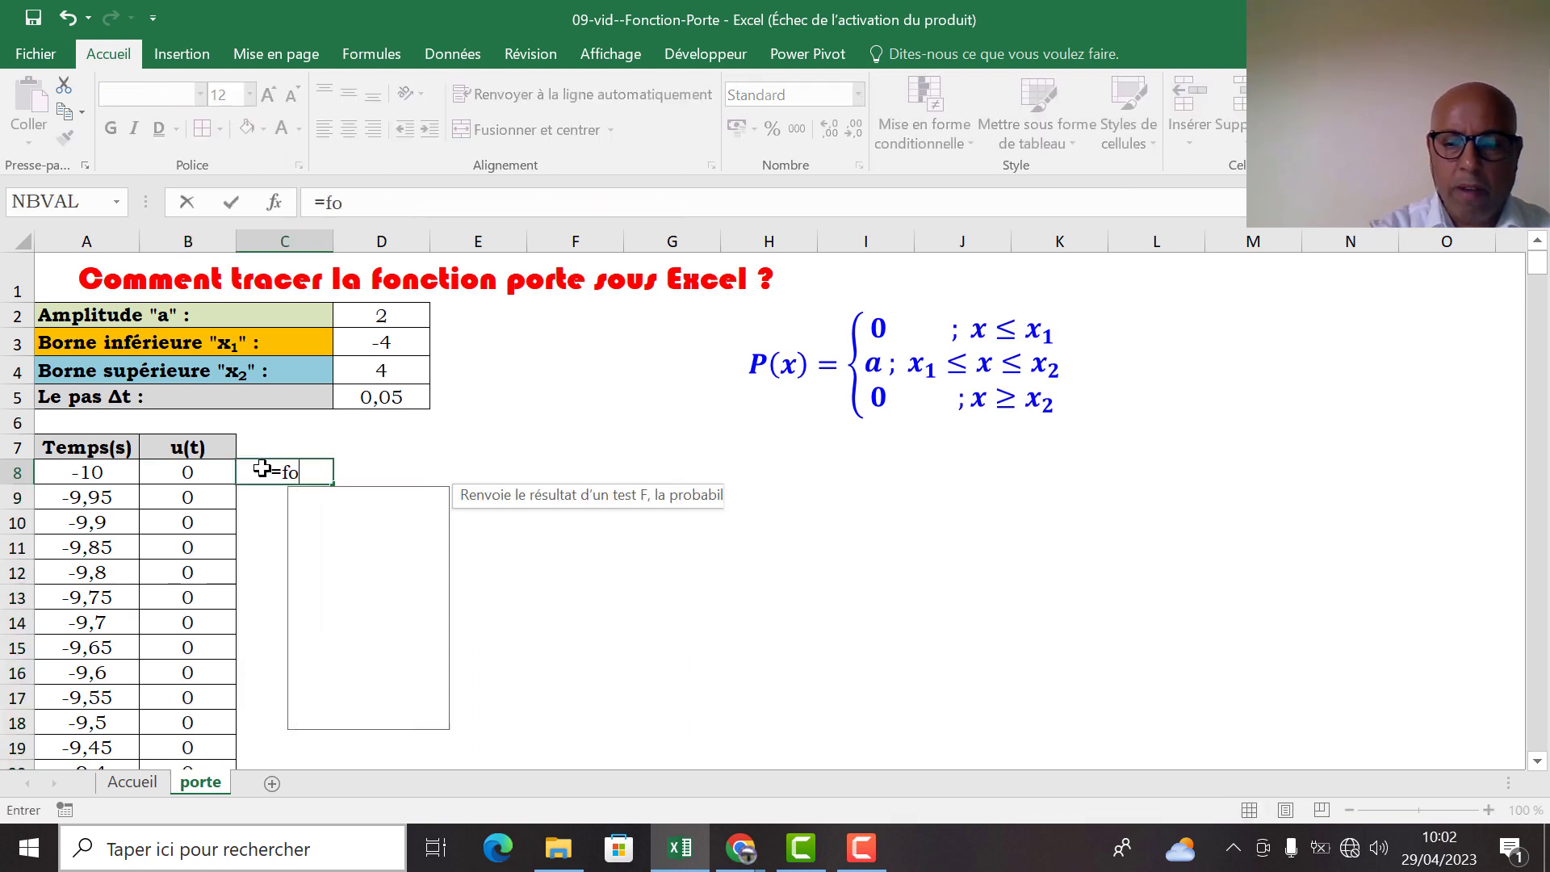
type("r")
double_click(360, 498)
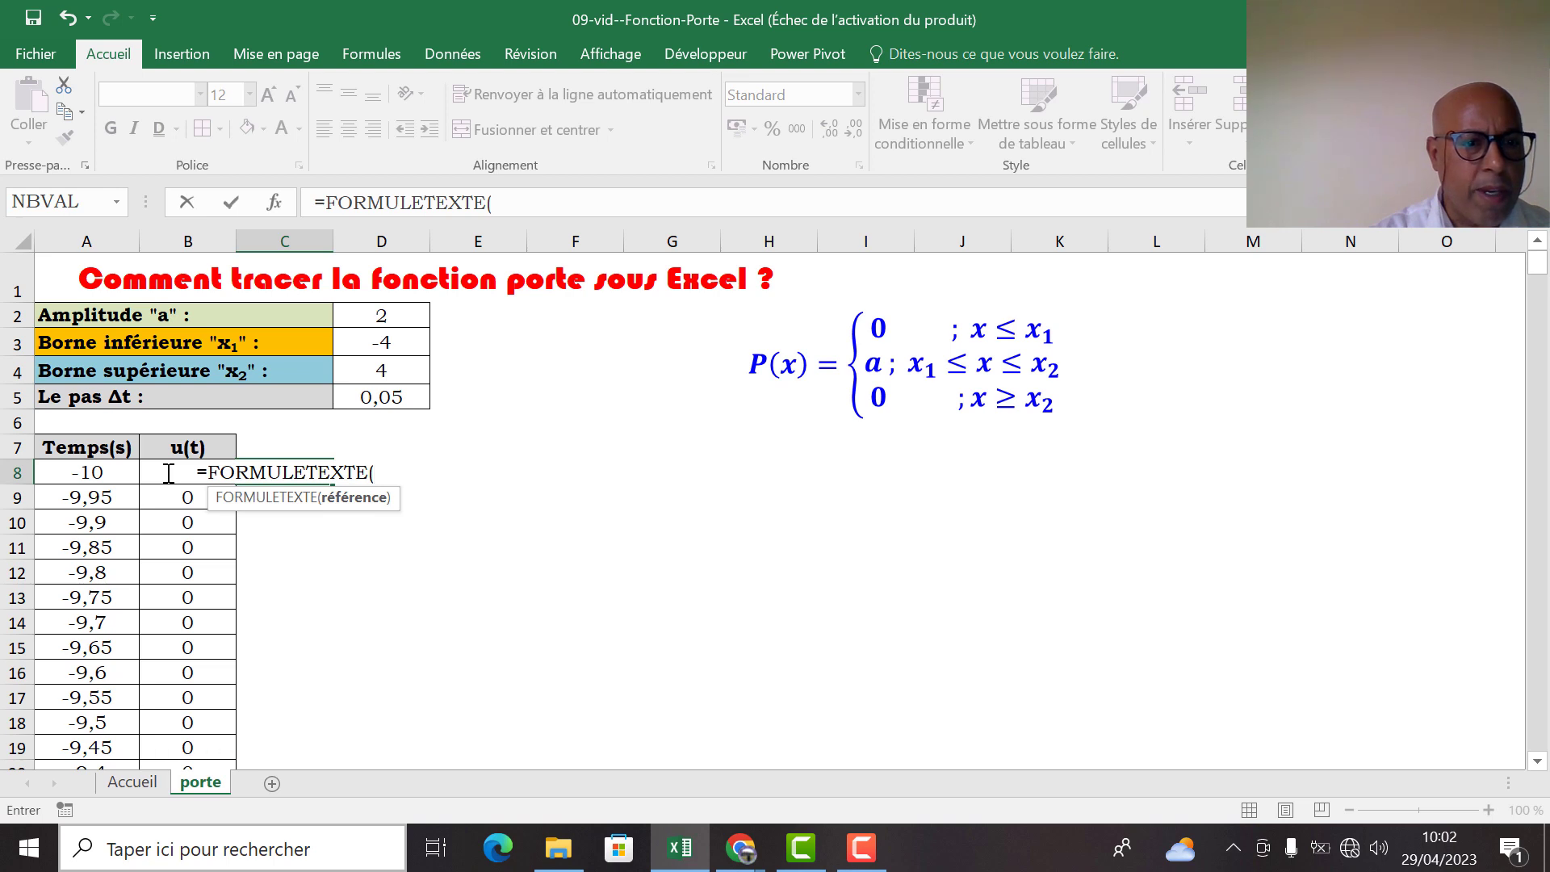
type("B8")
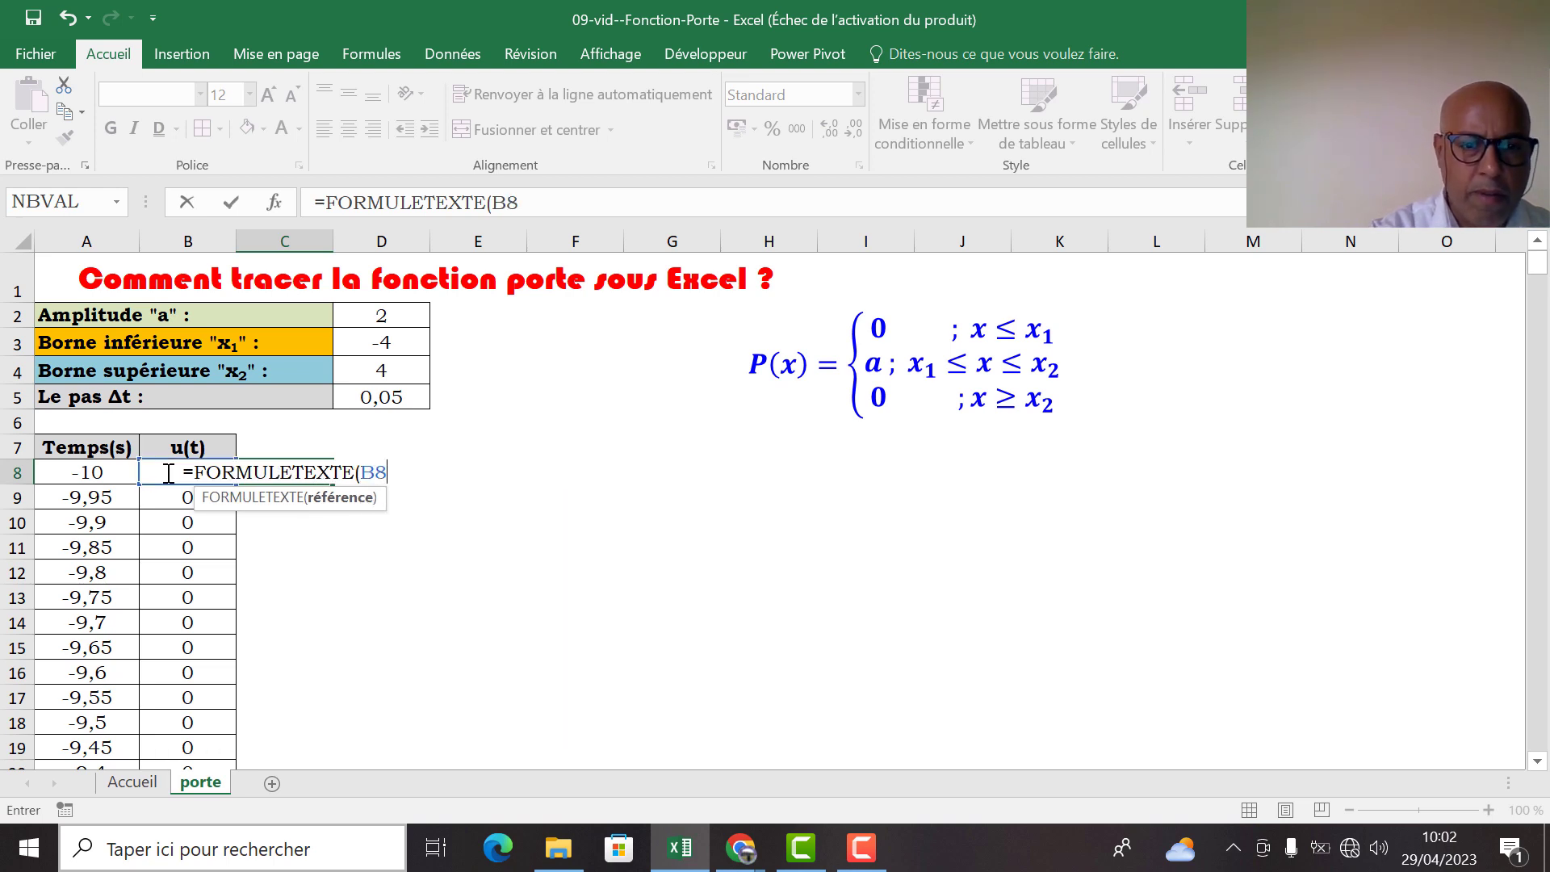
type(")")
key("Return")
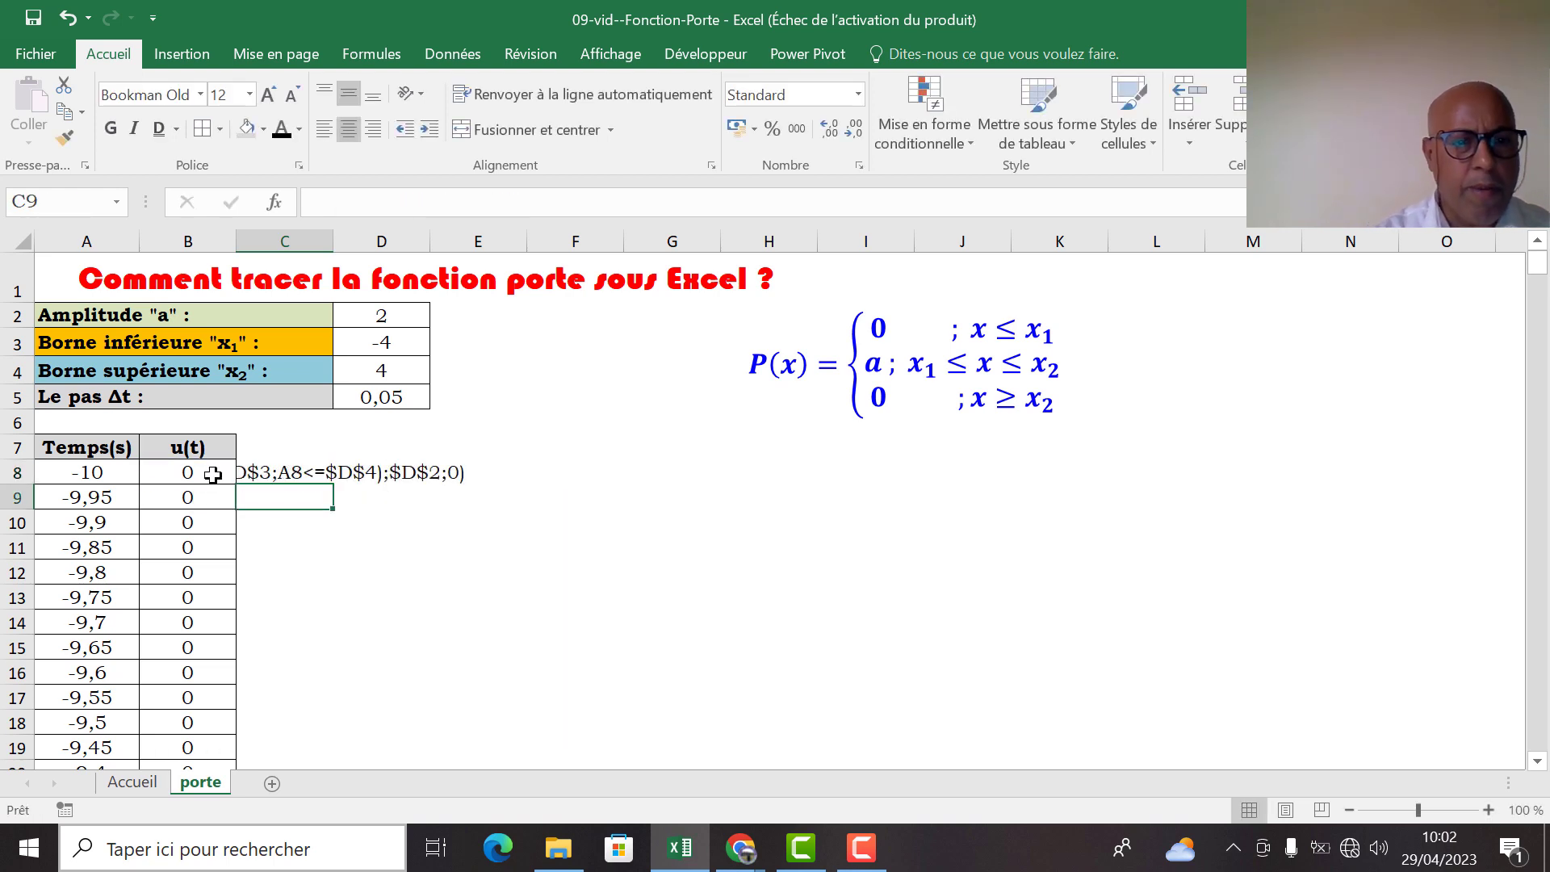
Left-align the formula text in C8
left_click(246, 470)
left_click(338, 128)
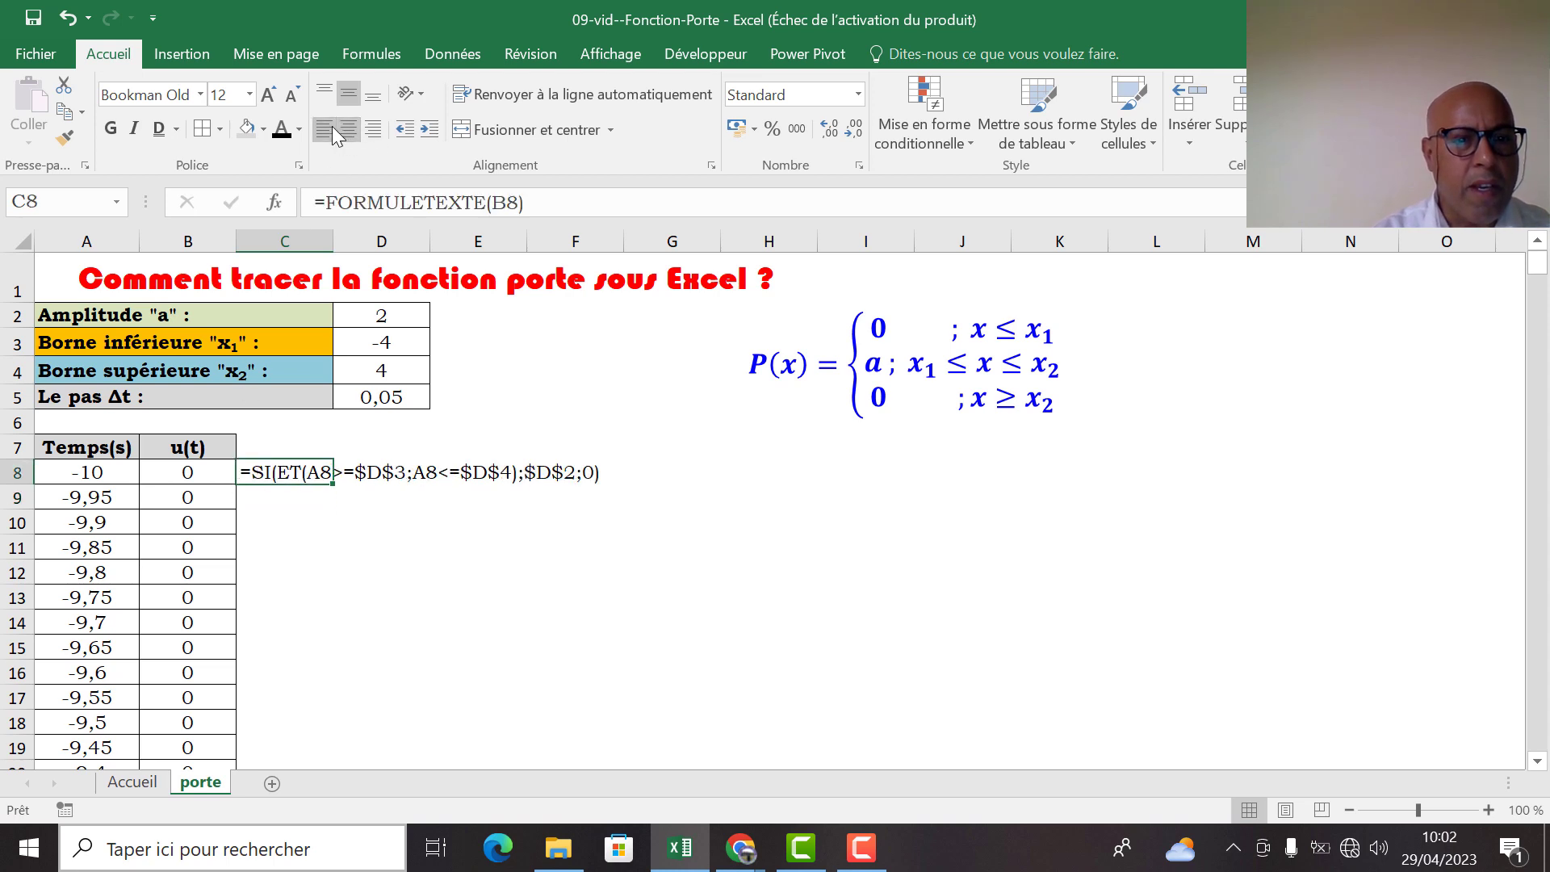
left_click(352, 540)
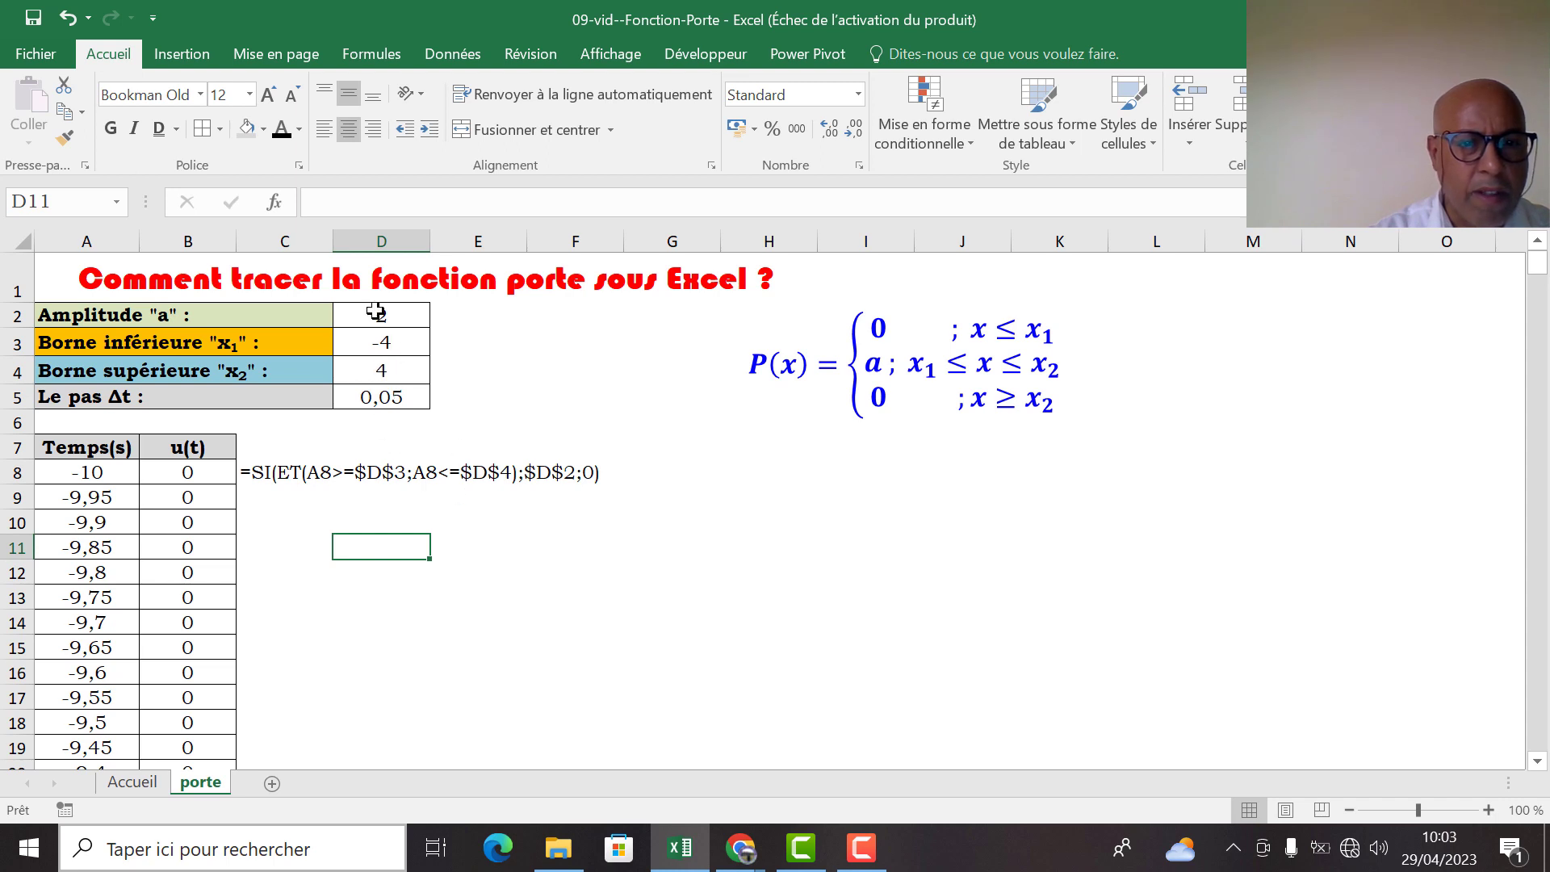
left_click(490, 572)
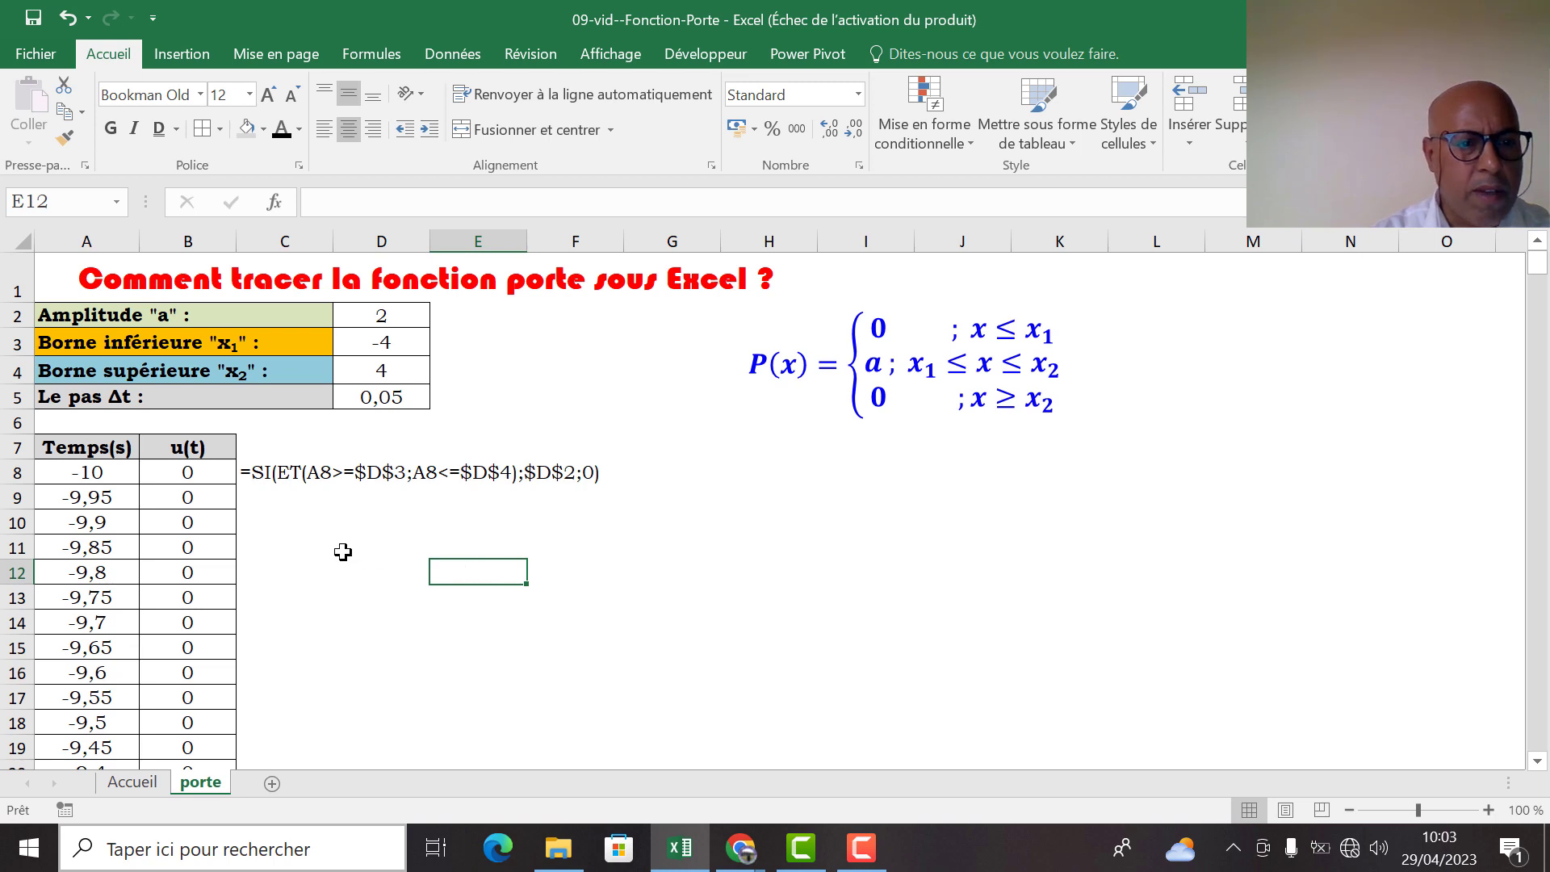
Select the time and u(t) values in A8:B408
left_click_drag(87, 474, 156, 868)
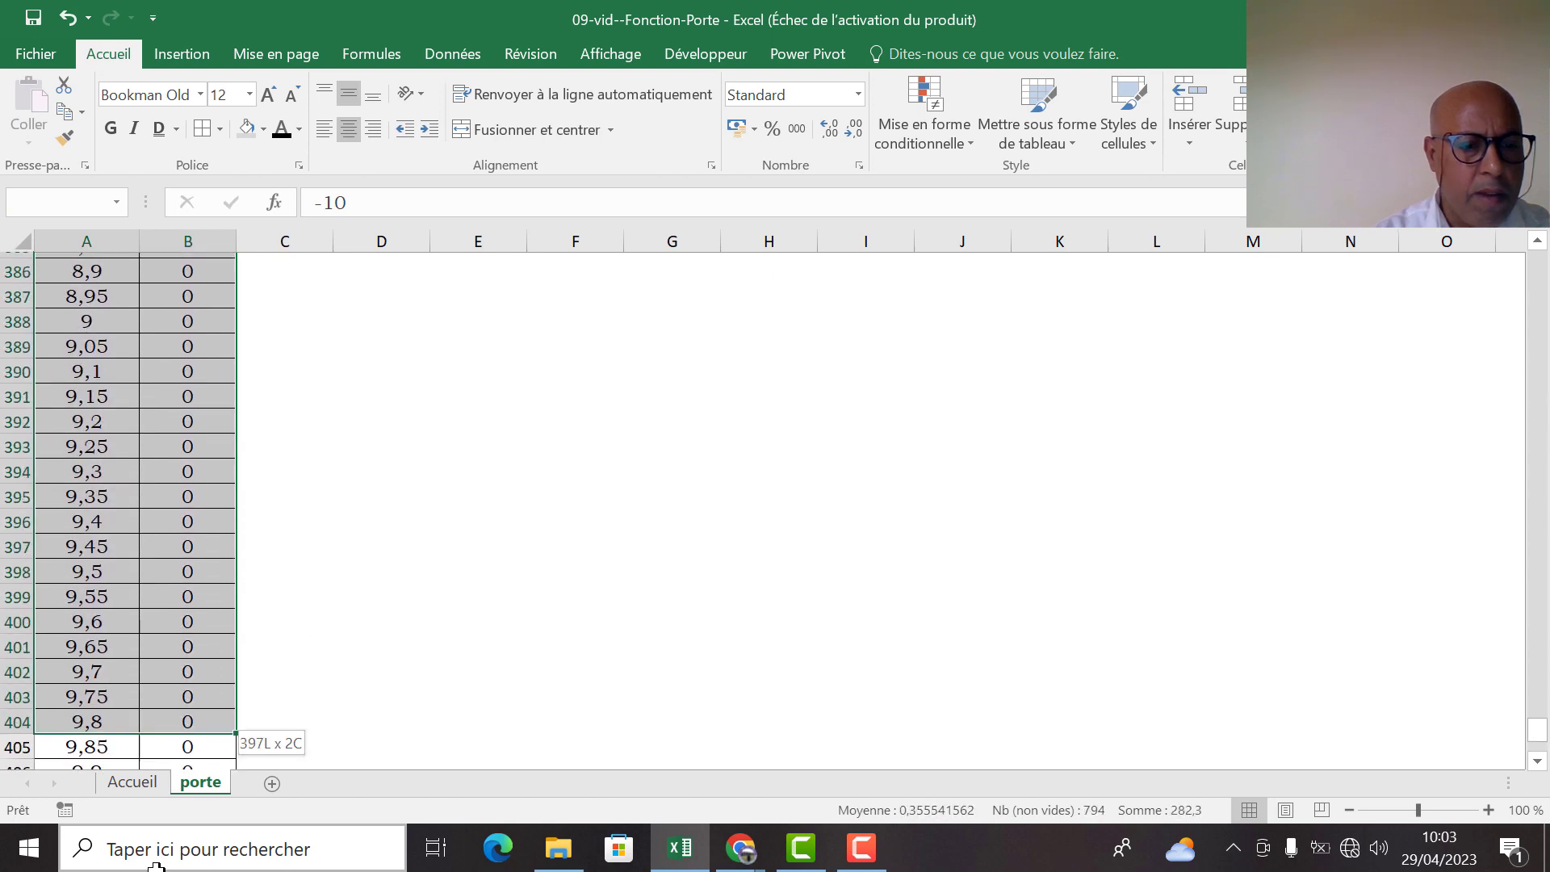
left_click_drag(166, 715, 167, 716)
left_click_drag(1538, 734, 1537, 230)
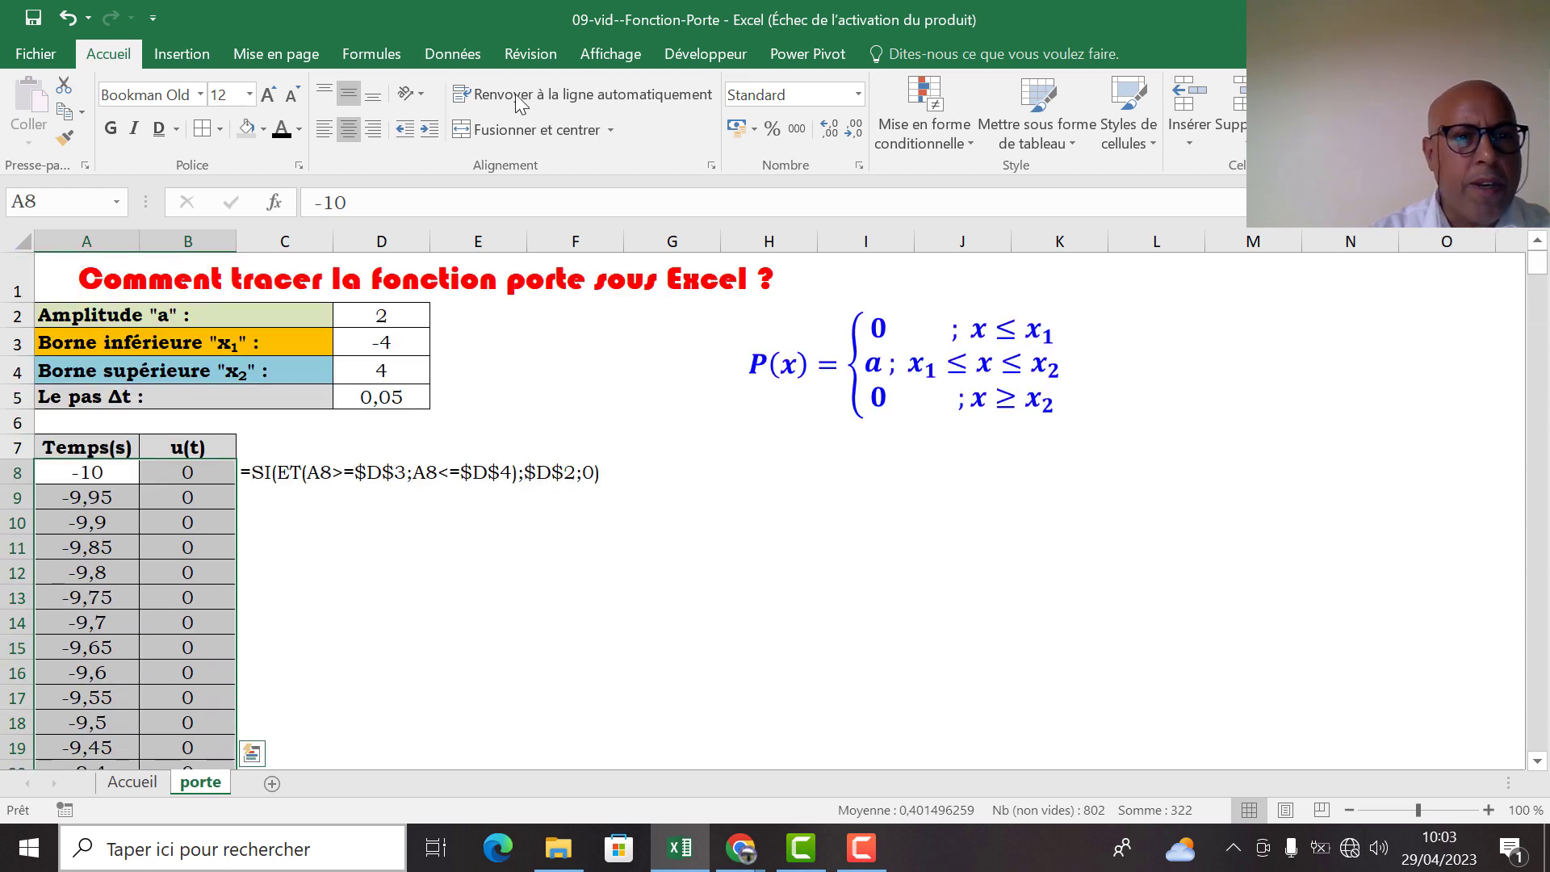